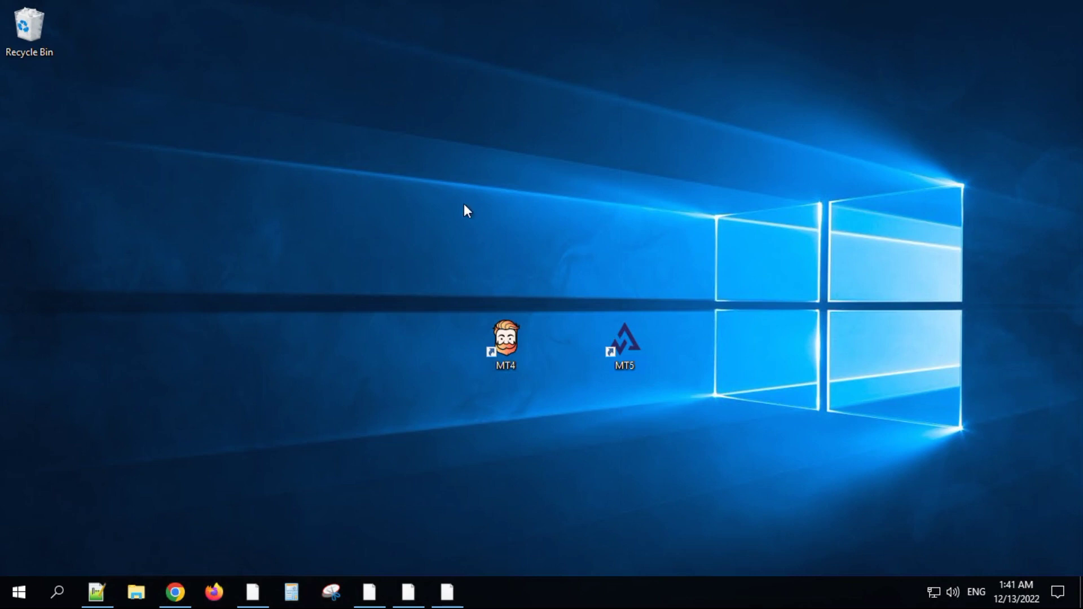
Step: Launch MetaTrader 4 and then MetaTrader 5 from their desktop shortcuts
double_click(508, 345)
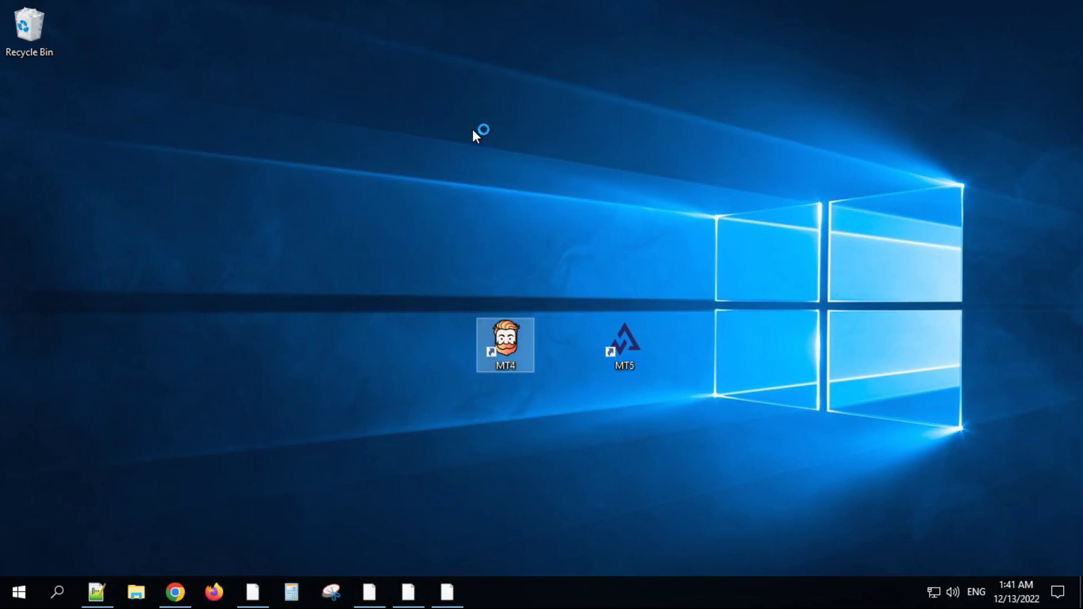
double_click(621, 338)
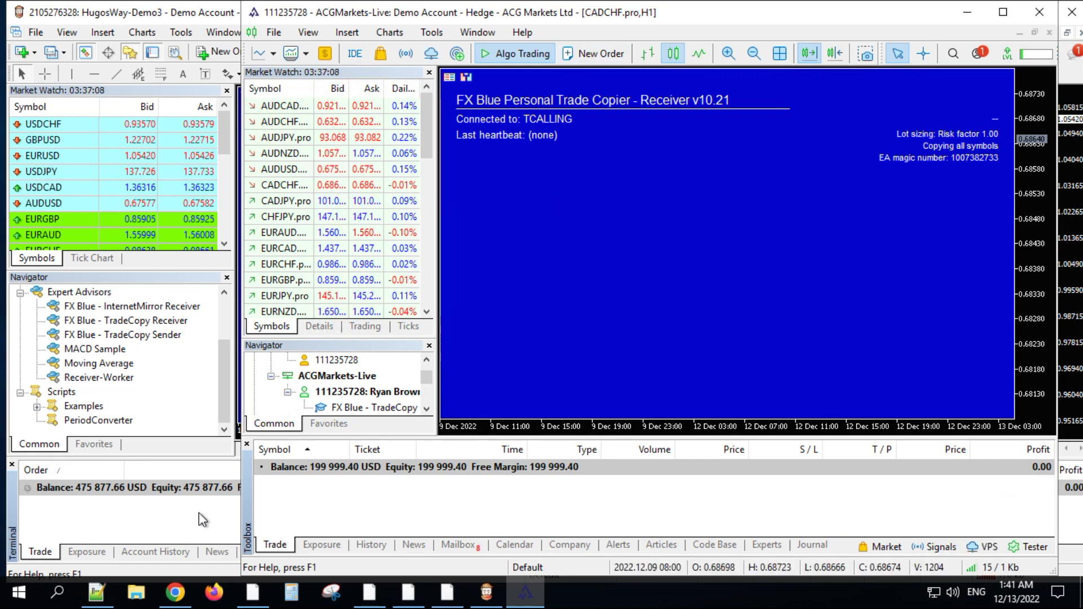
Step: Un-maximize MT4 and switch between the MT4 sender and MT5 receiver windows to compare them
left_click(163, 525)
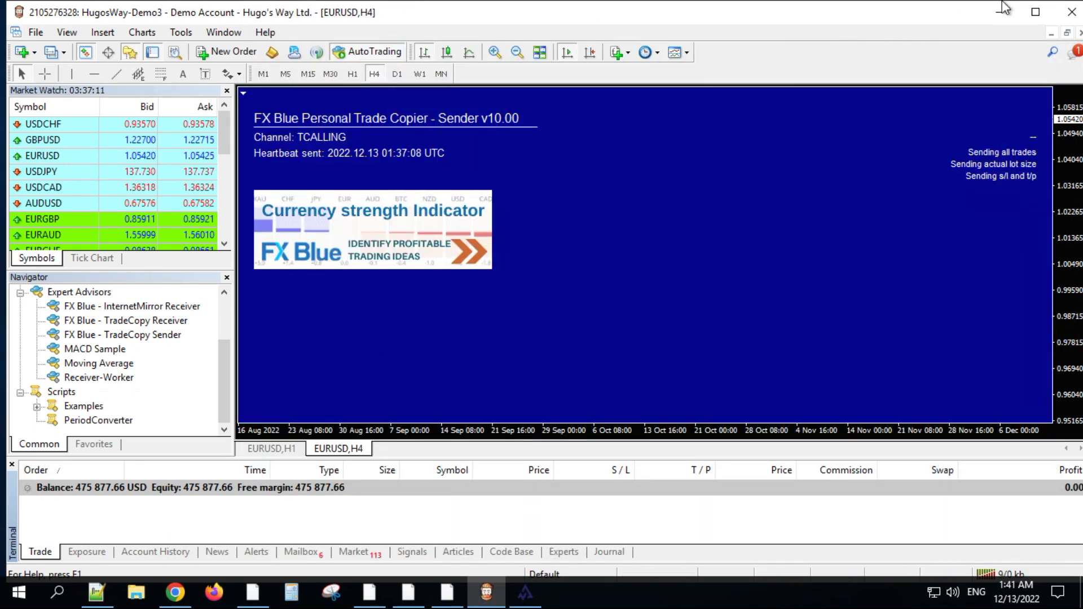
left_click_drag(963, 14, 898, 42)
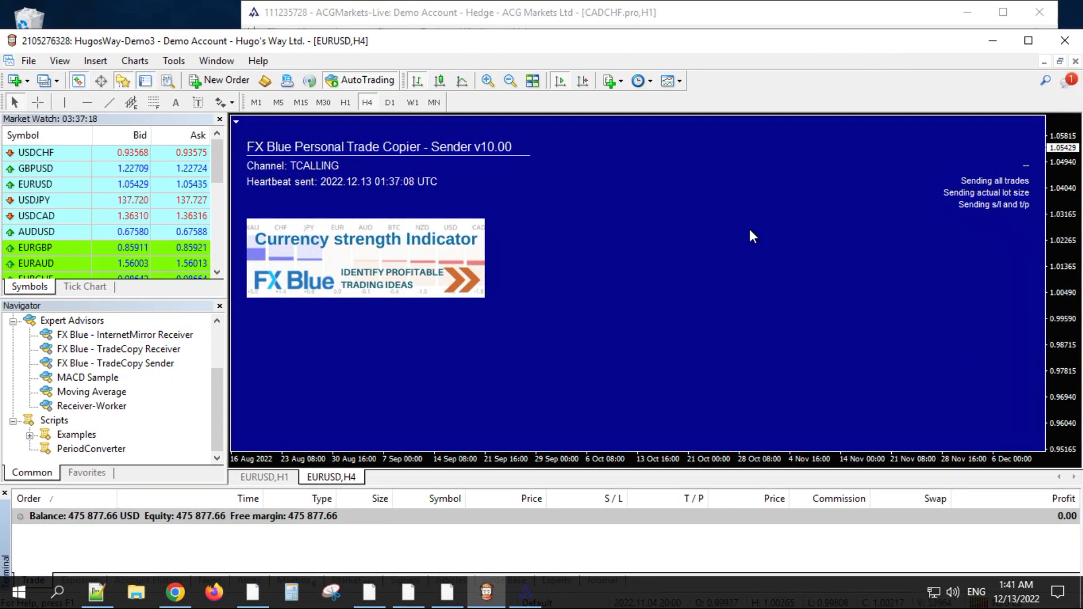
left_click(666, 11)
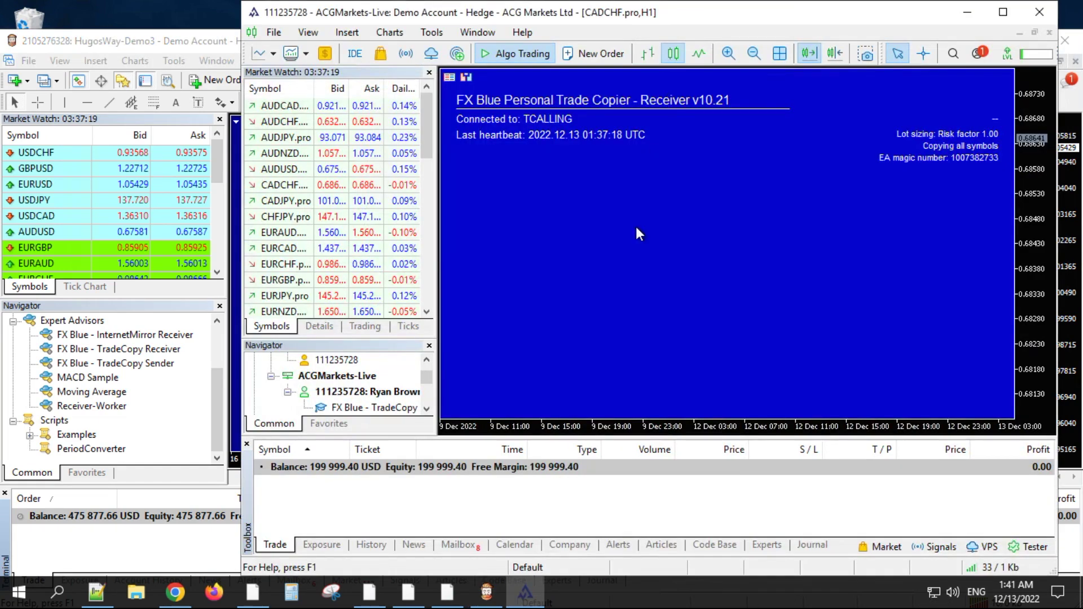
left_click(211, 538)
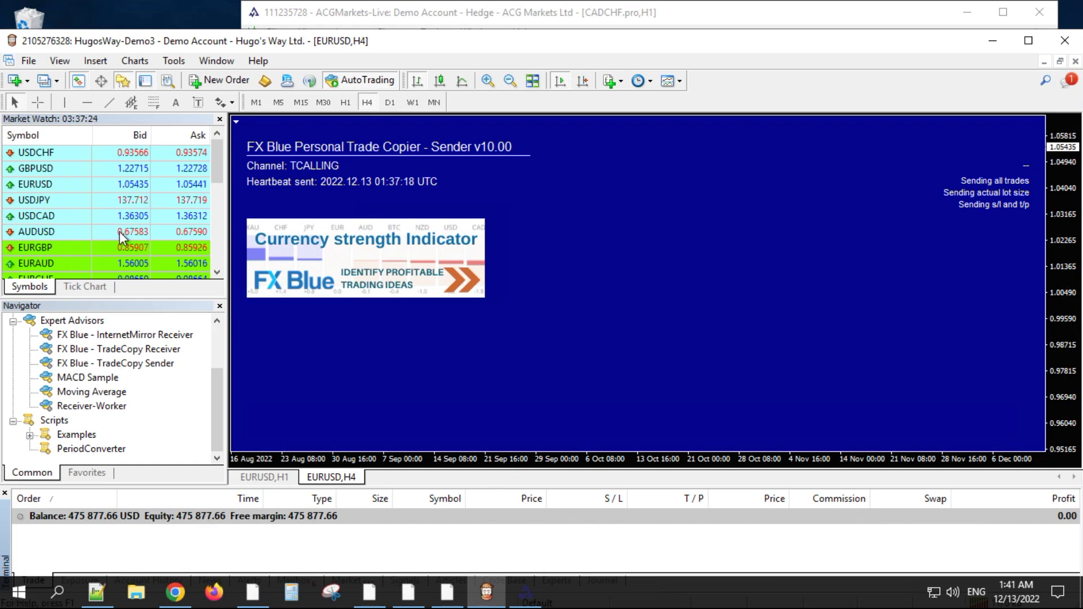
Step: Sell 0.01 EURGBP at market in MT4 and confirm the copied trade in MT5
right_click(73, 248)
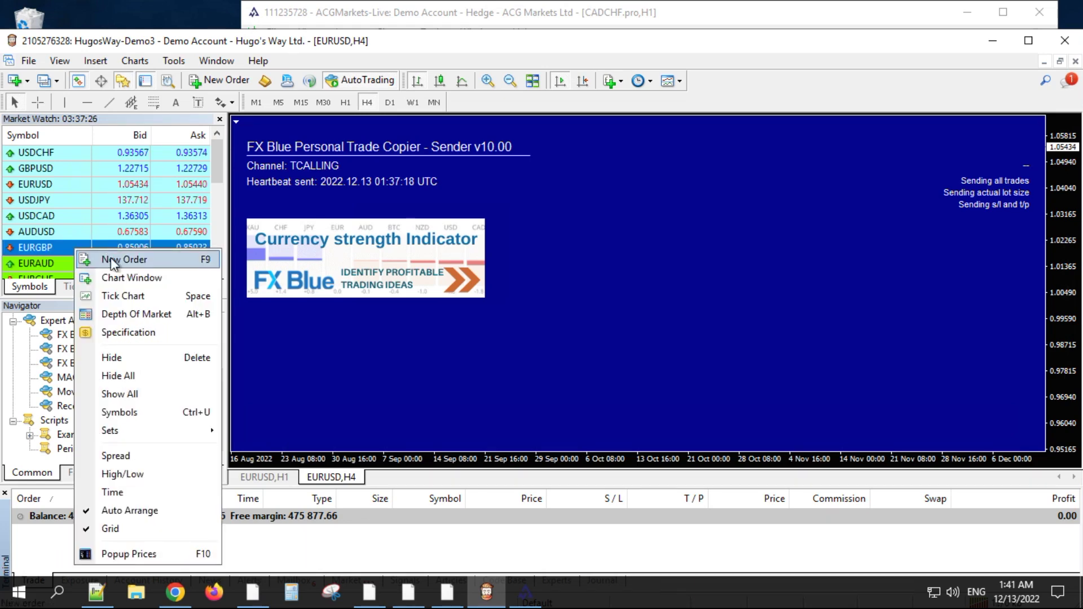
left_click(123, 259)
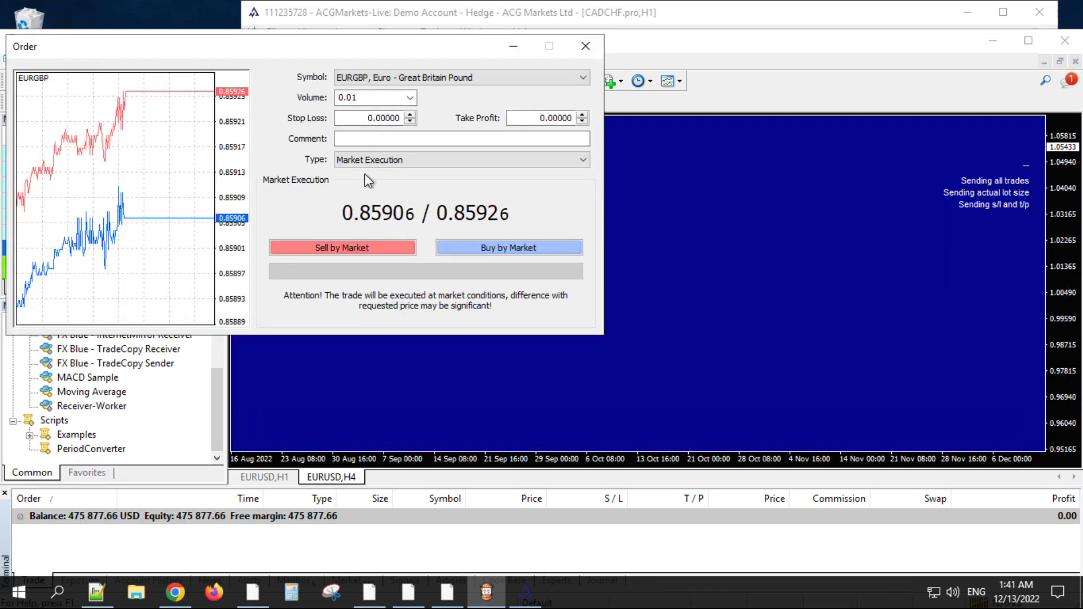
left_click(362, 248)
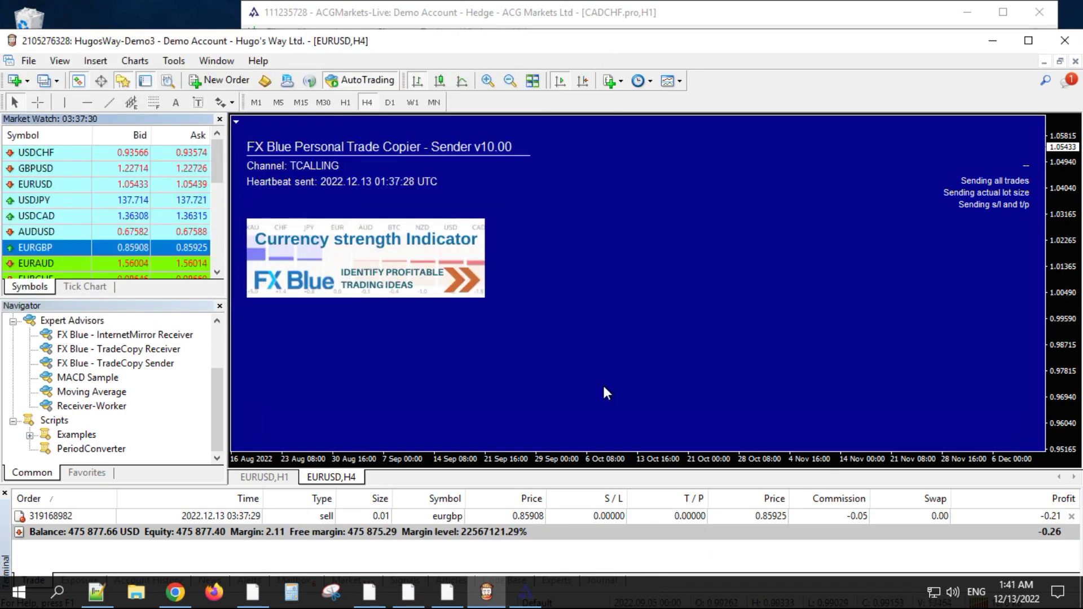
left_click(828, 15)
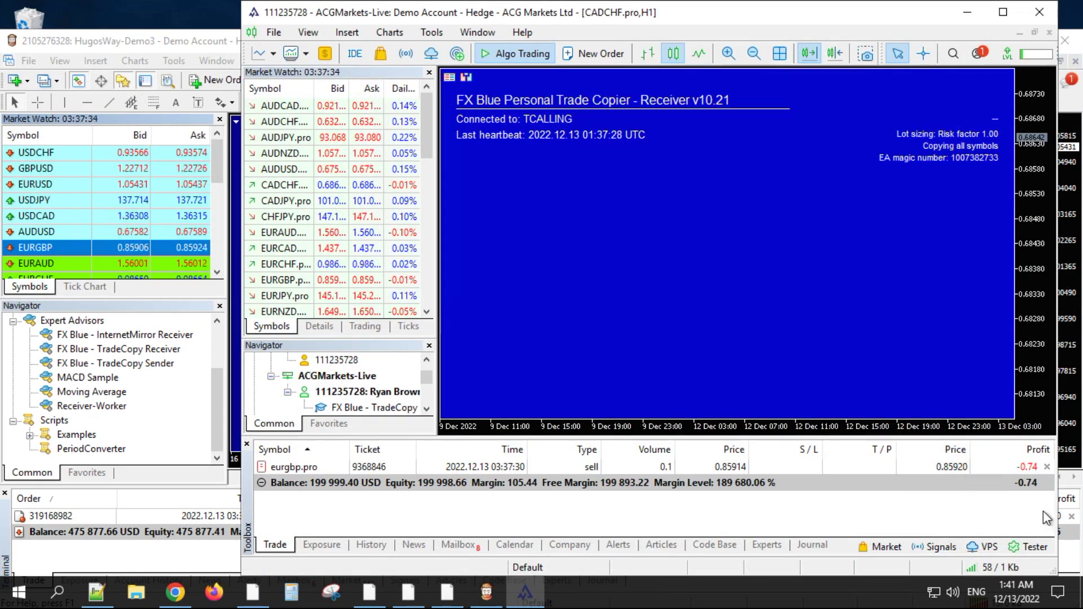
left_click_drag(801, 21, 770, 23)
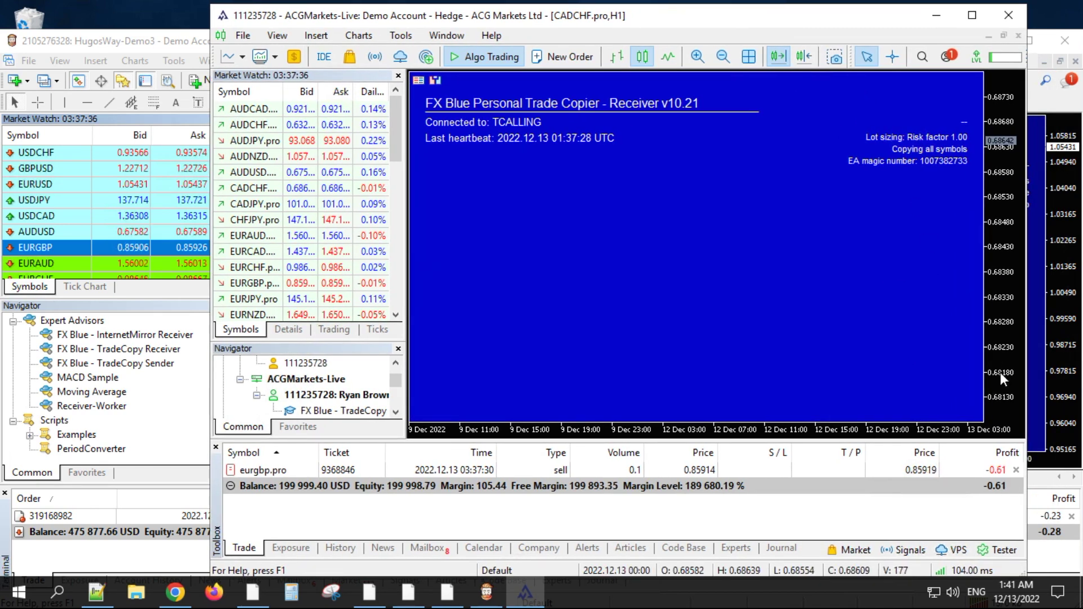
Step: Close the EURGBP sell in MT4 and confirm the MT5 copy closed too
left_click(1071, 517)
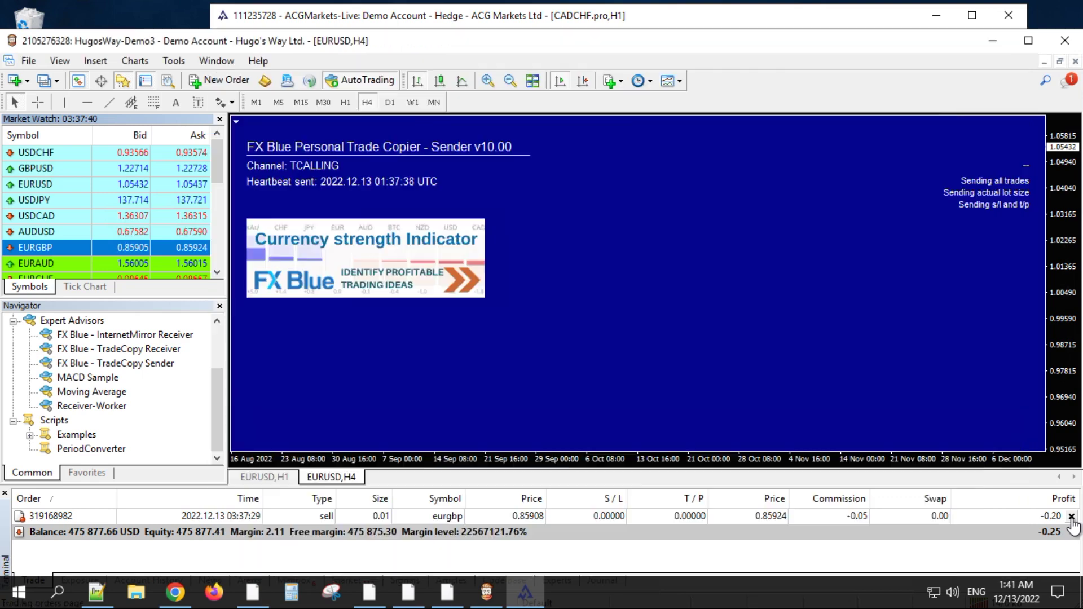
left_click(719, 10)
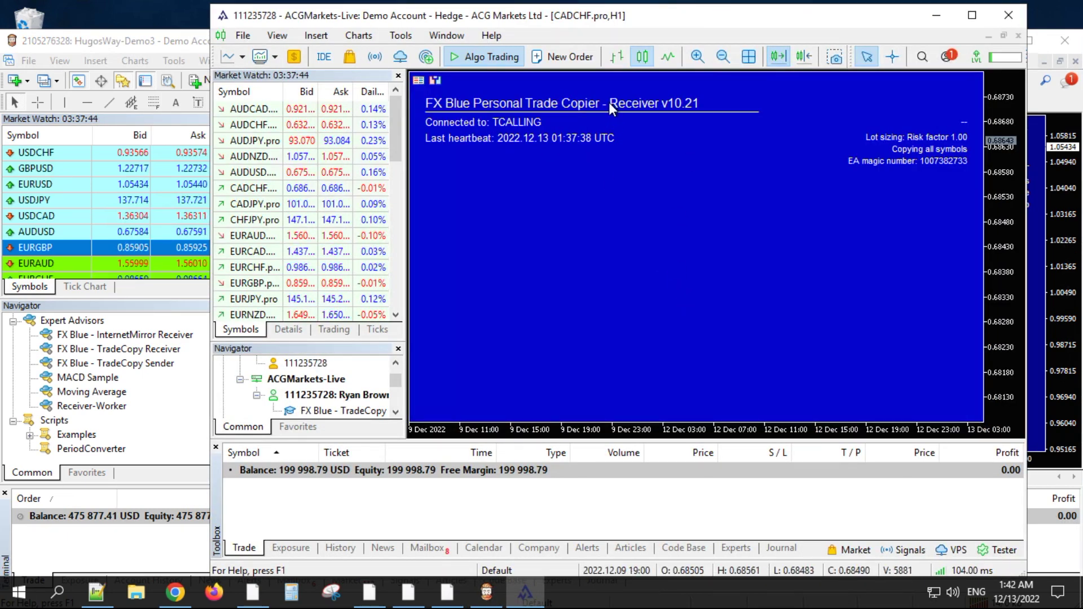
left_click(108, 540)
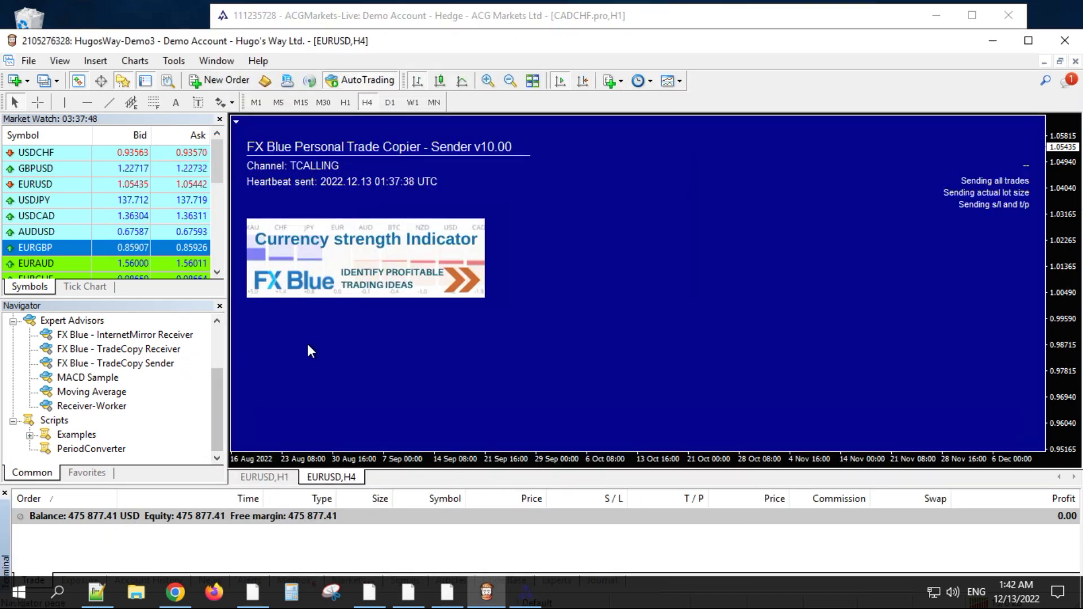
left_click(176, 591)
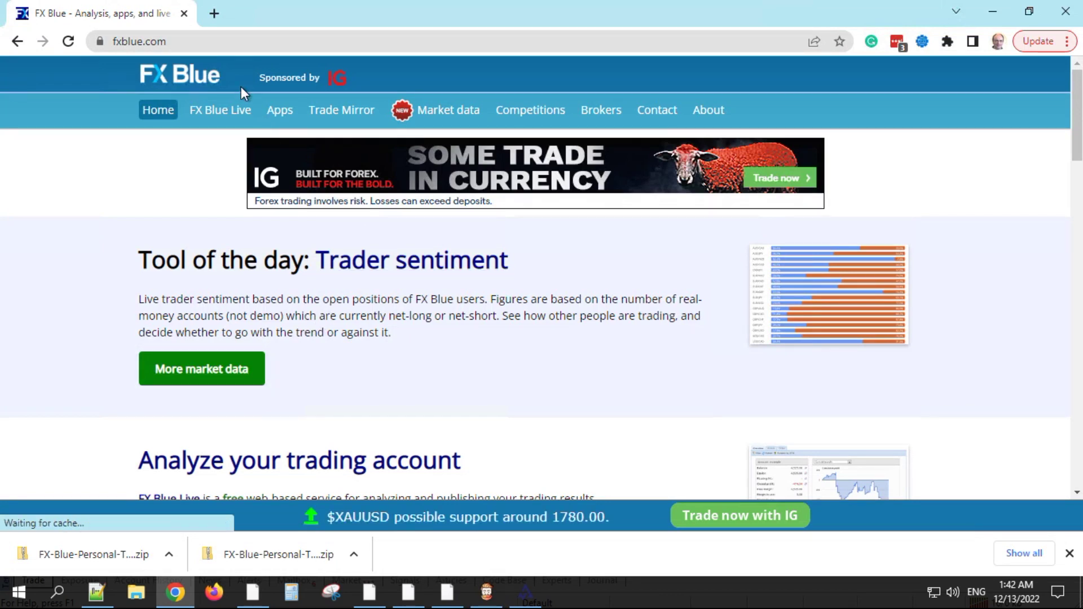
Step: Open the fxblue.com Apps page and scroll to the Personal Trade Copier for MT4 entry
left_click(195, 38)
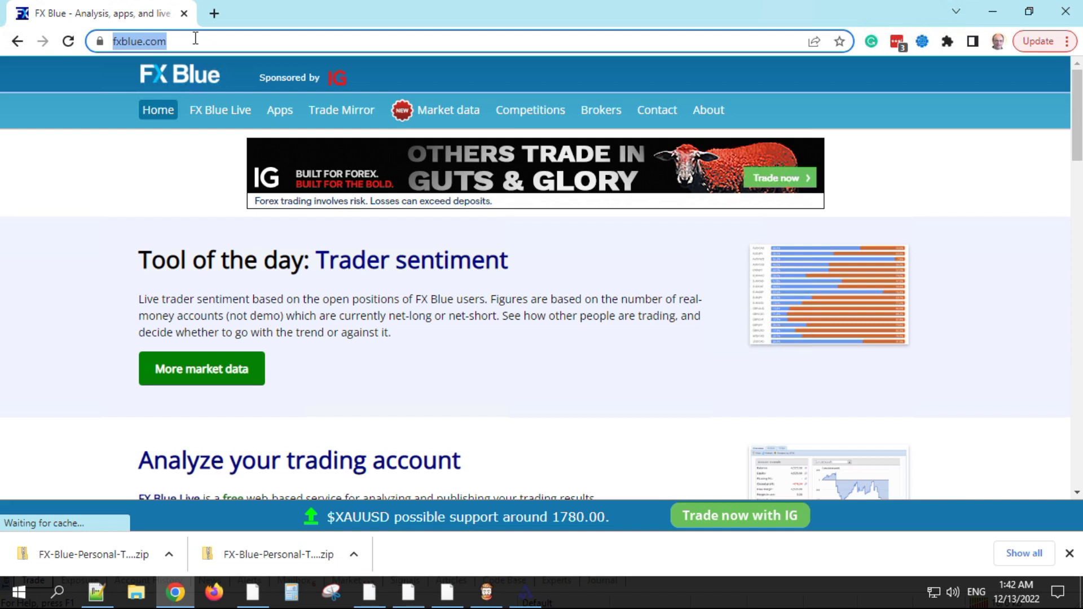
left_click(276, 114)
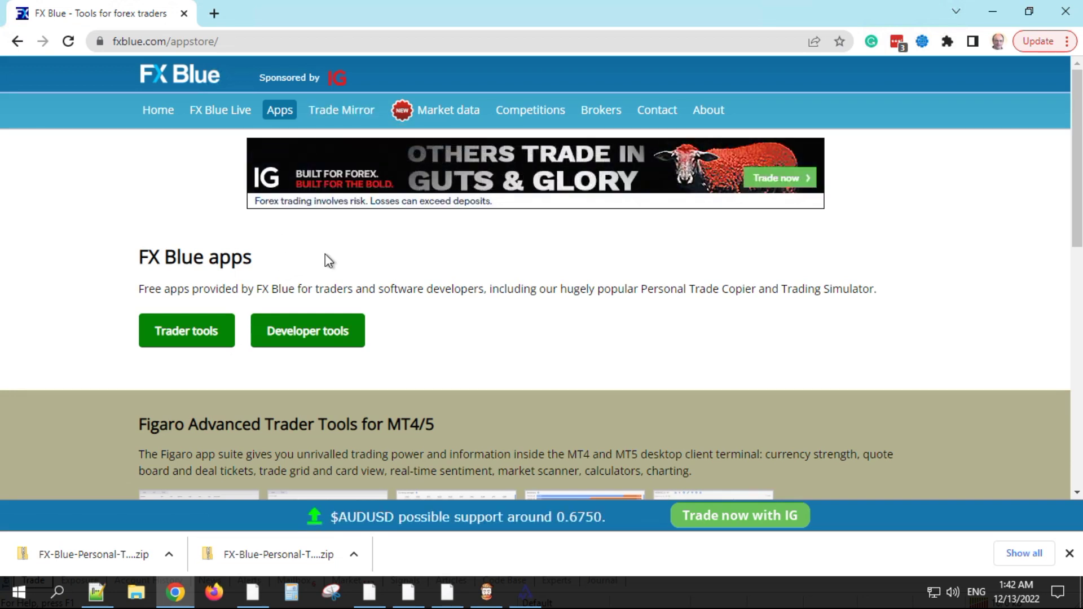
scroll(326, 257, "down", 3)
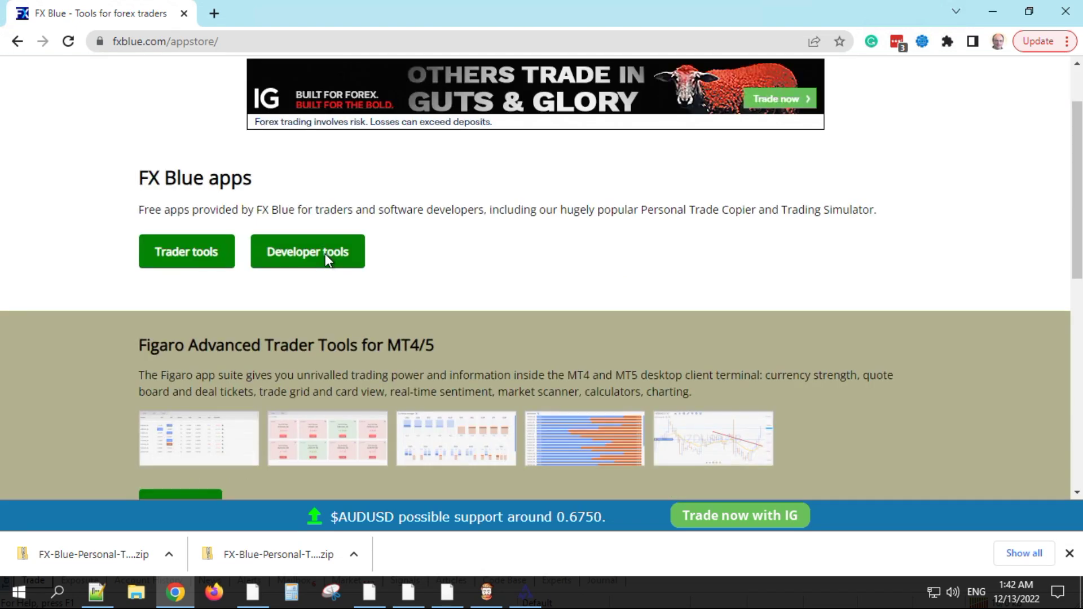
scroll(325, 261, "down", 4)
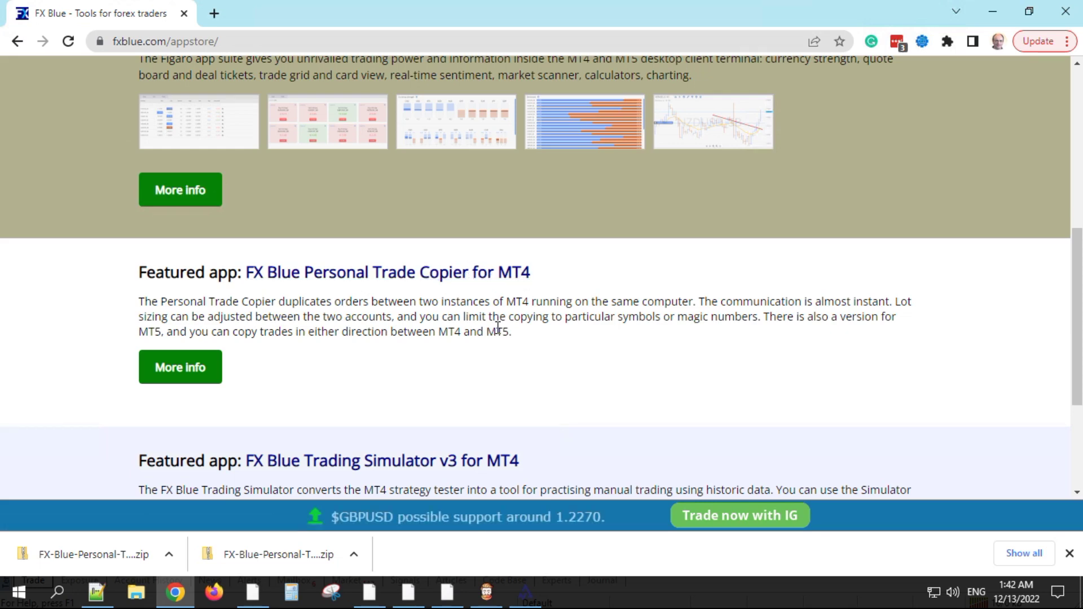
scroll(497, 327, "down", 1)
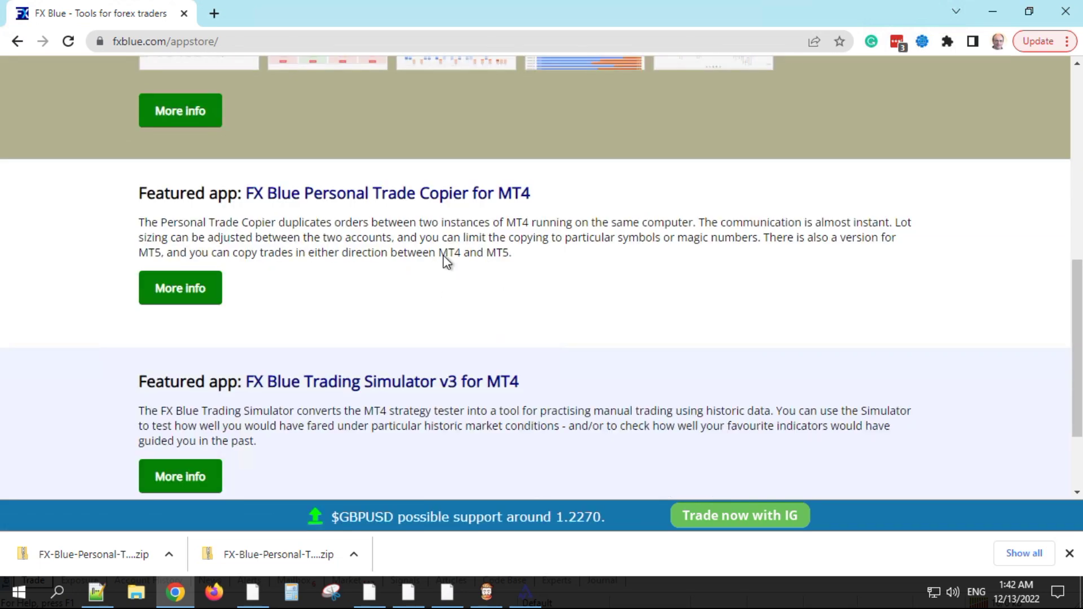
left_click_drag(430, 253, 527, 255)
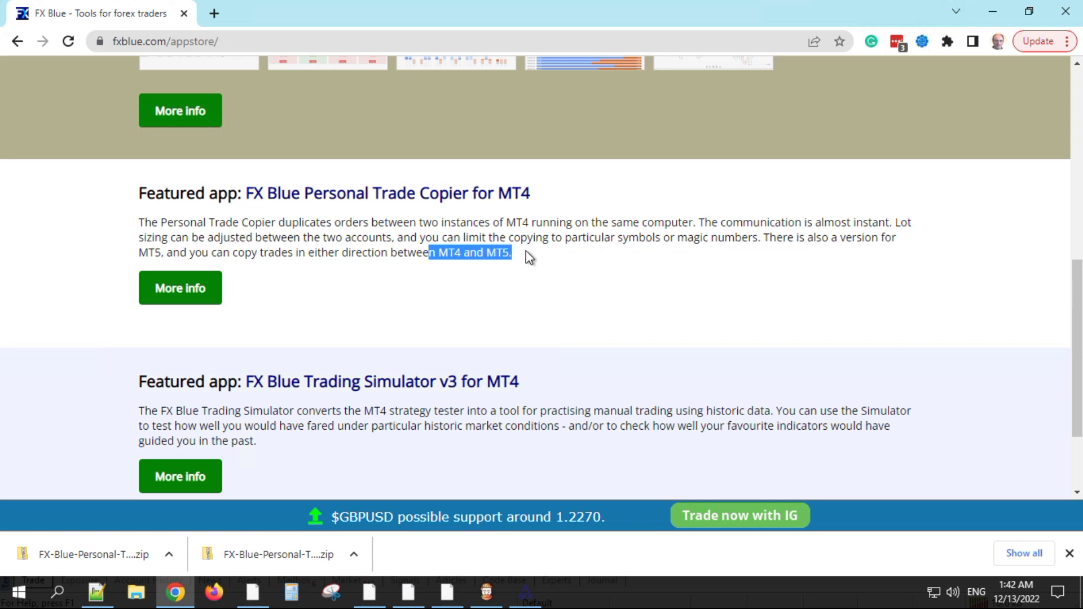
Step: Open the Personal Trade Copier for MT4 details page and read through it
left_click(176, 290)
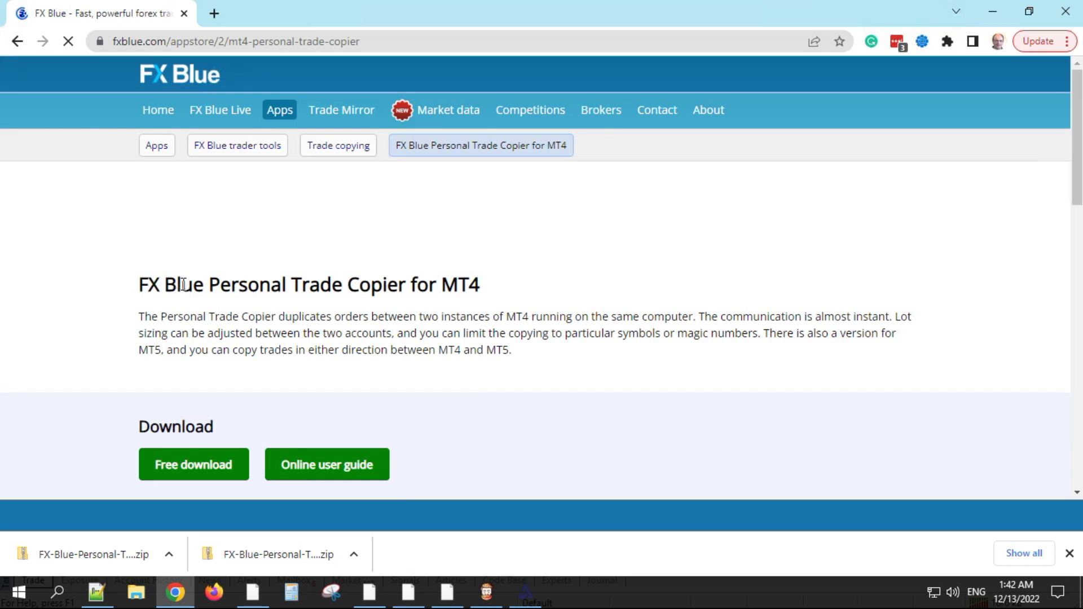
left_click_drag(182, 288, 193, 289)
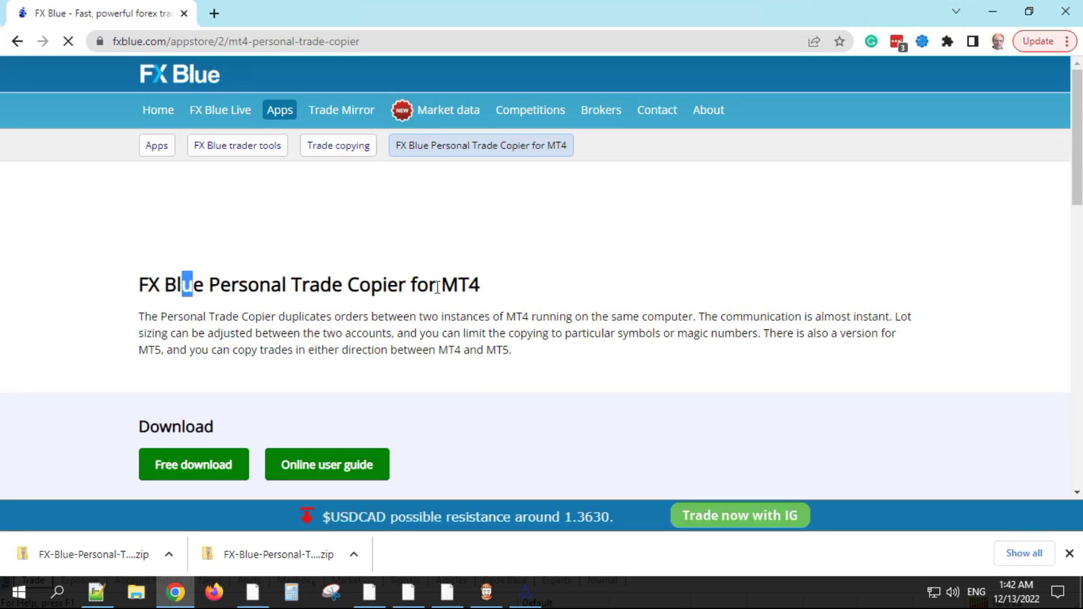
left_click_drag(437, 285, 489, 285)
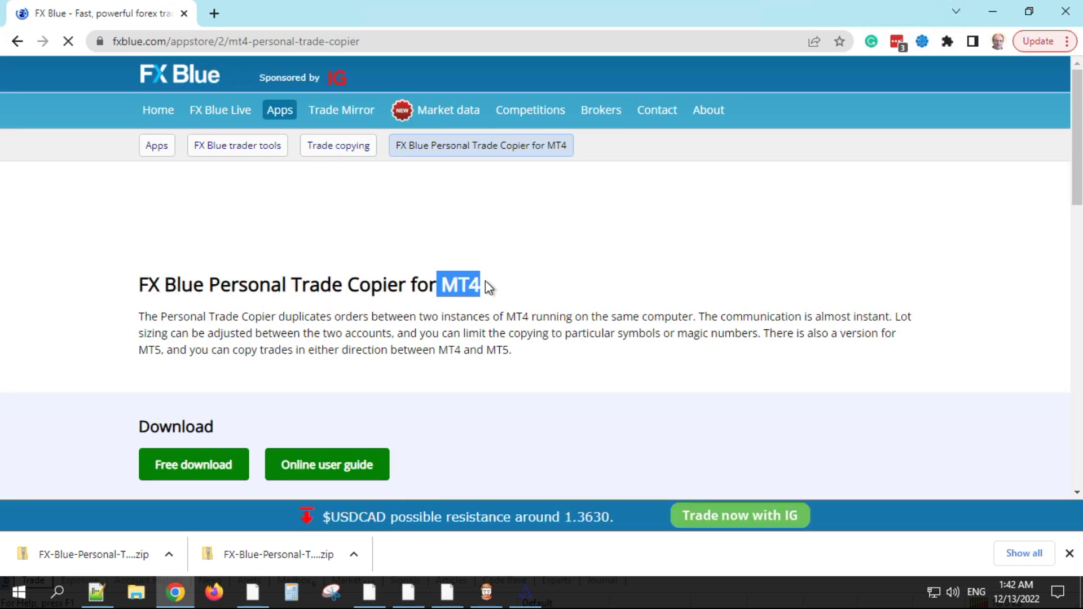
scroll(484, 281, "down", 5)
scroll(483, 283, "down", 1)
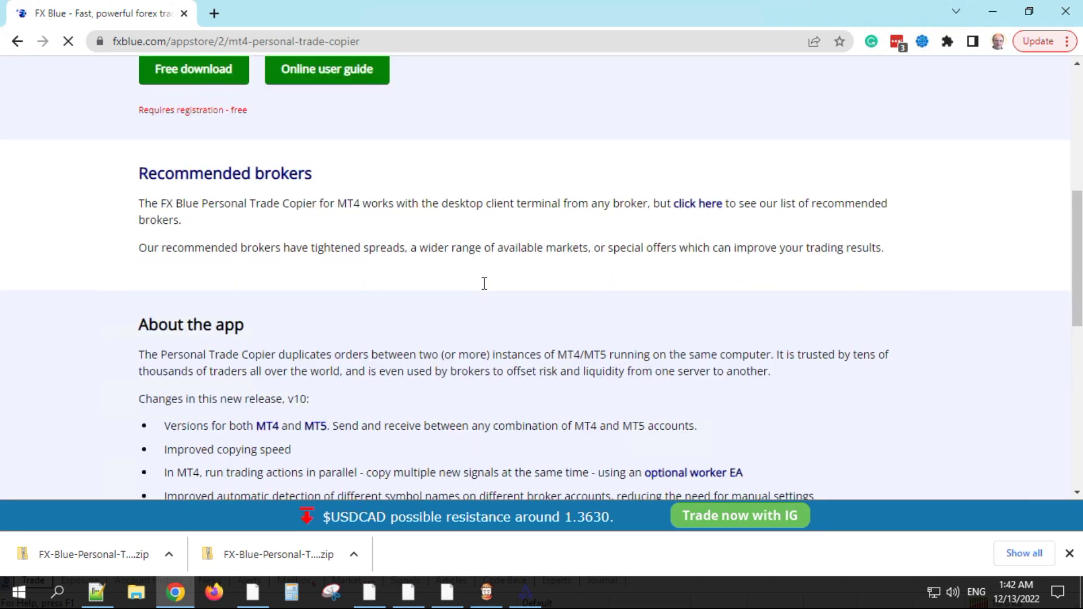
scroll(483, 283, "up", 3)
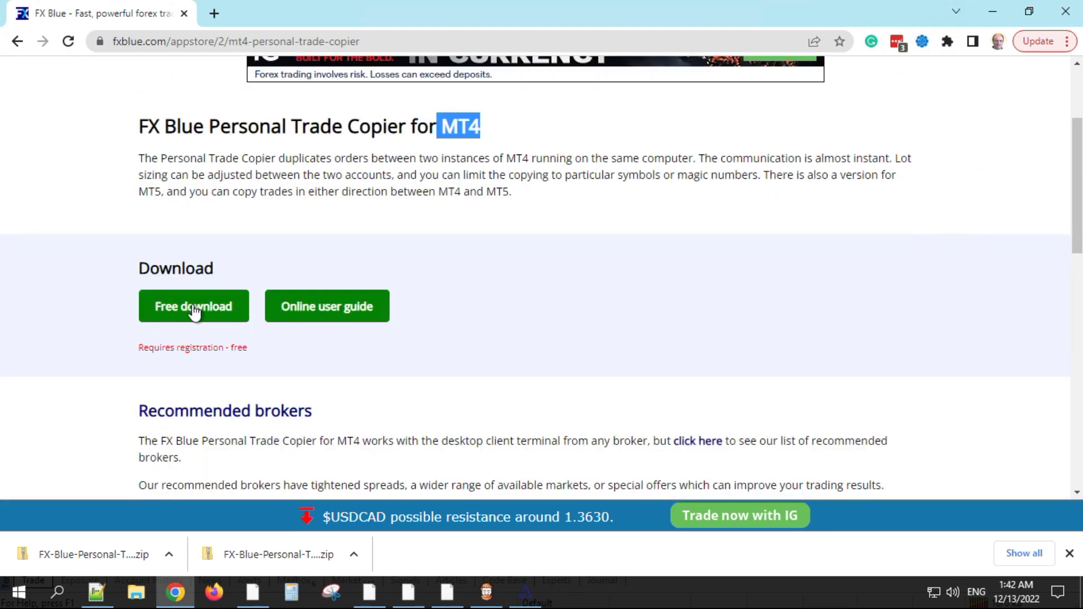
left_click(198, 310)
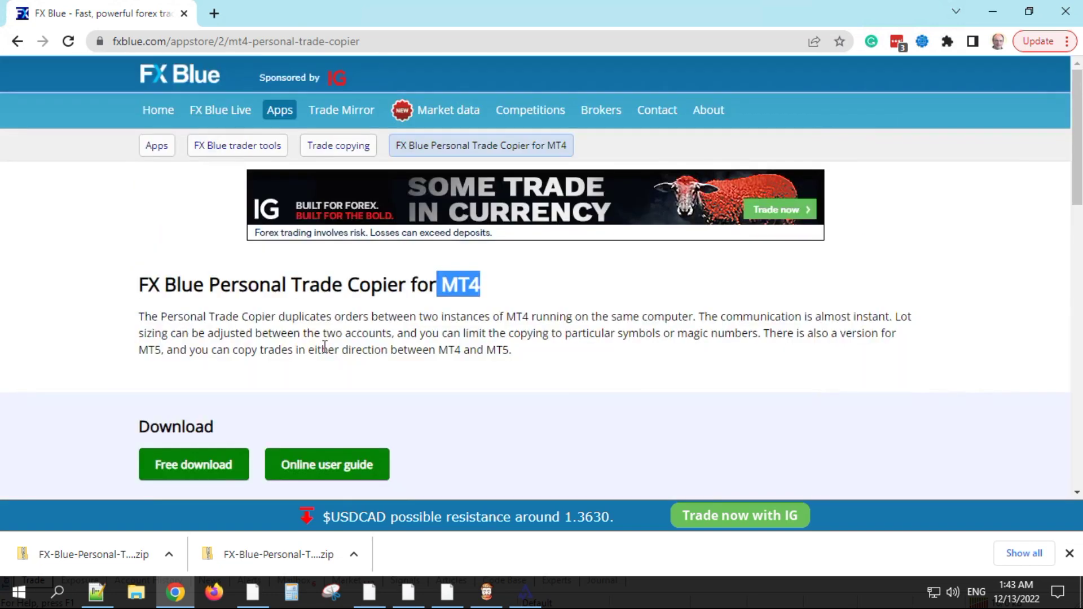
scroll(323, 346, "down", 8)
scroll(326, 352, "down", 3)
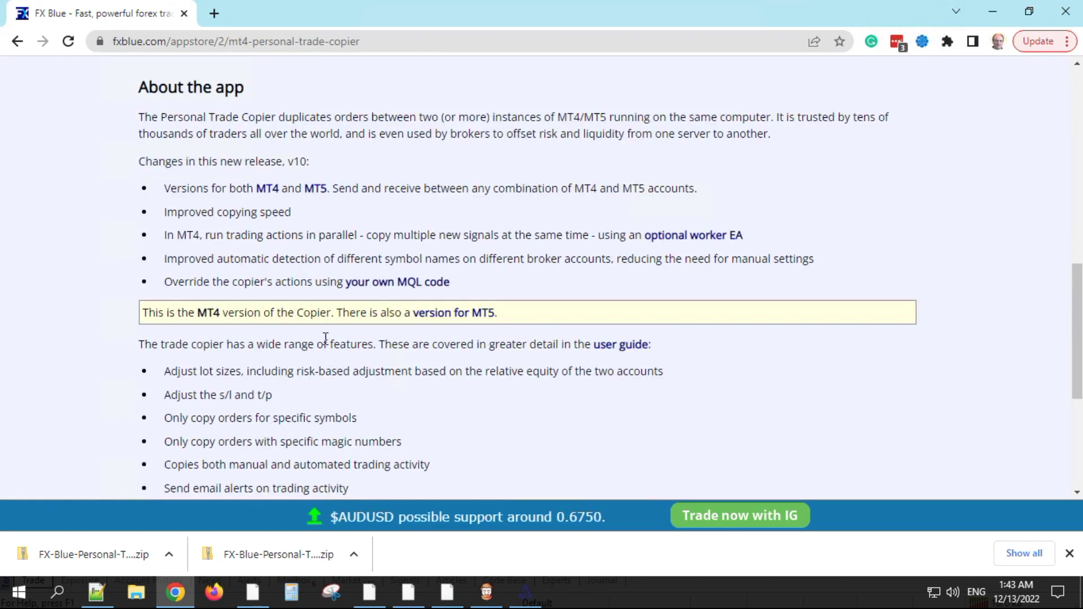
Step: Go to the MT5 version of the copier page and request its free download
left_click(446, 317)
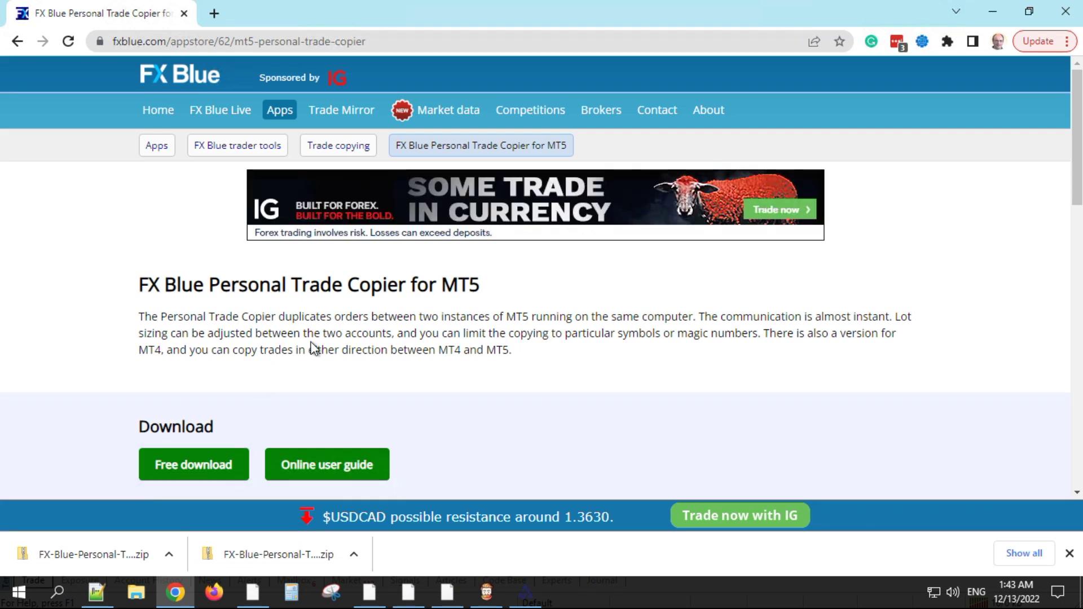
scroll(314, 349, "down", 1)
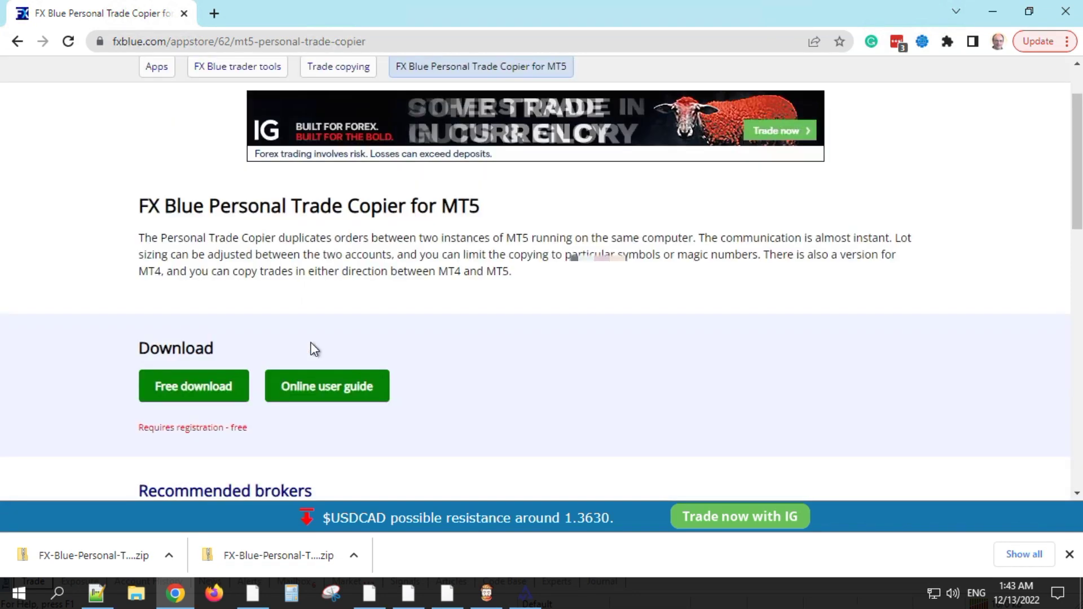
left_click(183, 388)
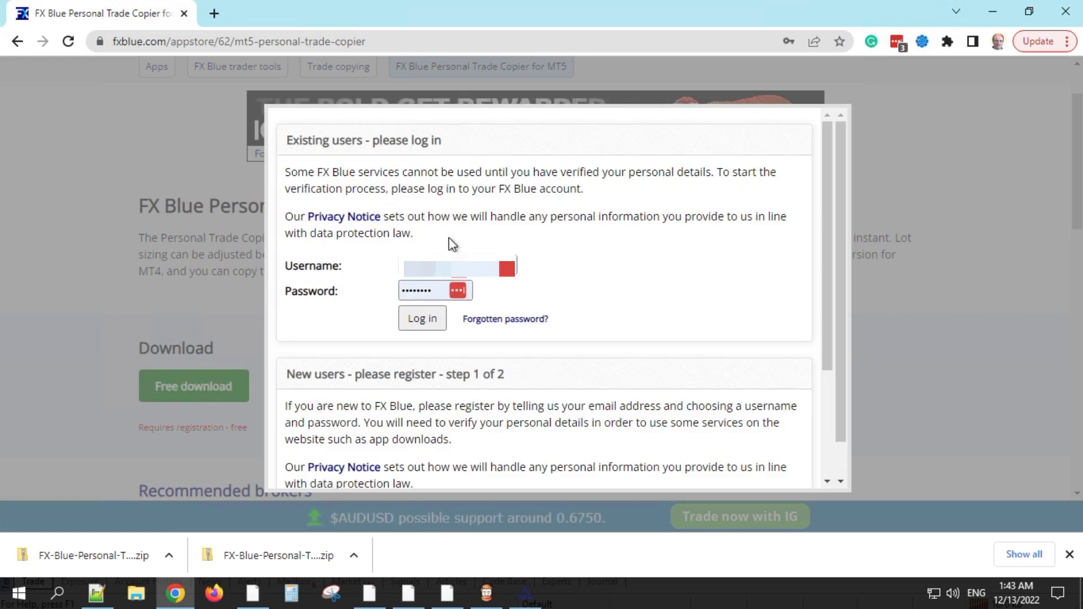
Step: Log in, dismiss the verification notice, and download the Personal Trade Copier for MT5 zip
scroll(453, 244, "down", 3)
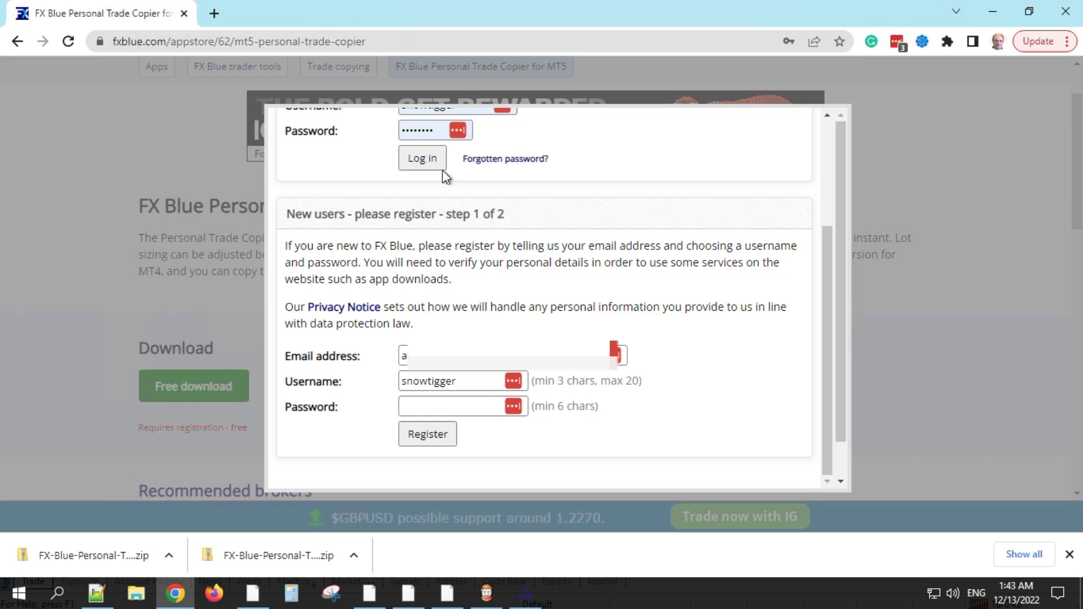
left_click(420, 160)
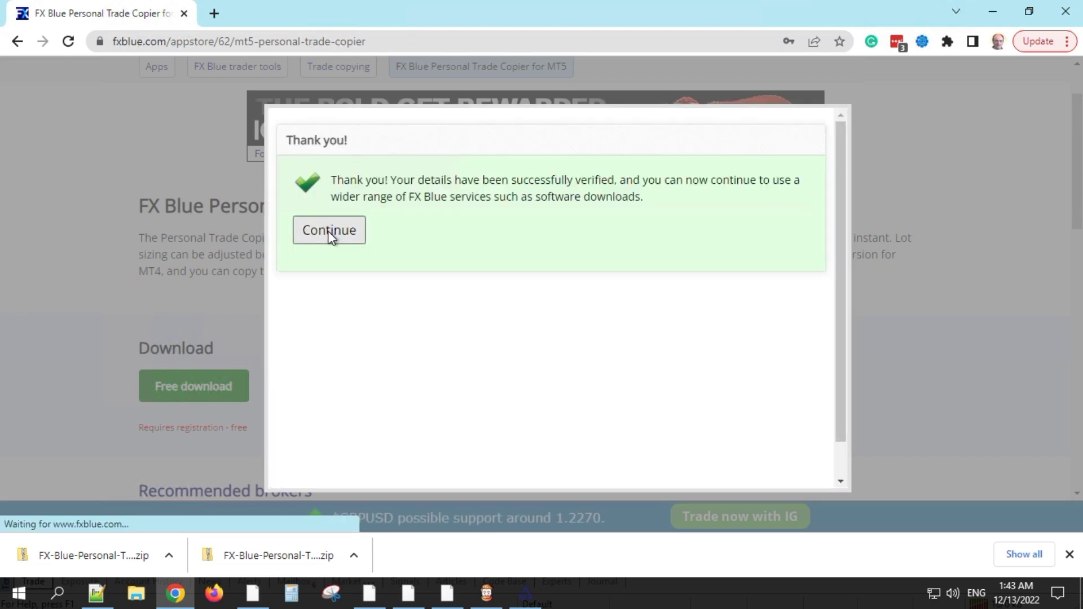
left_click(328, 232)
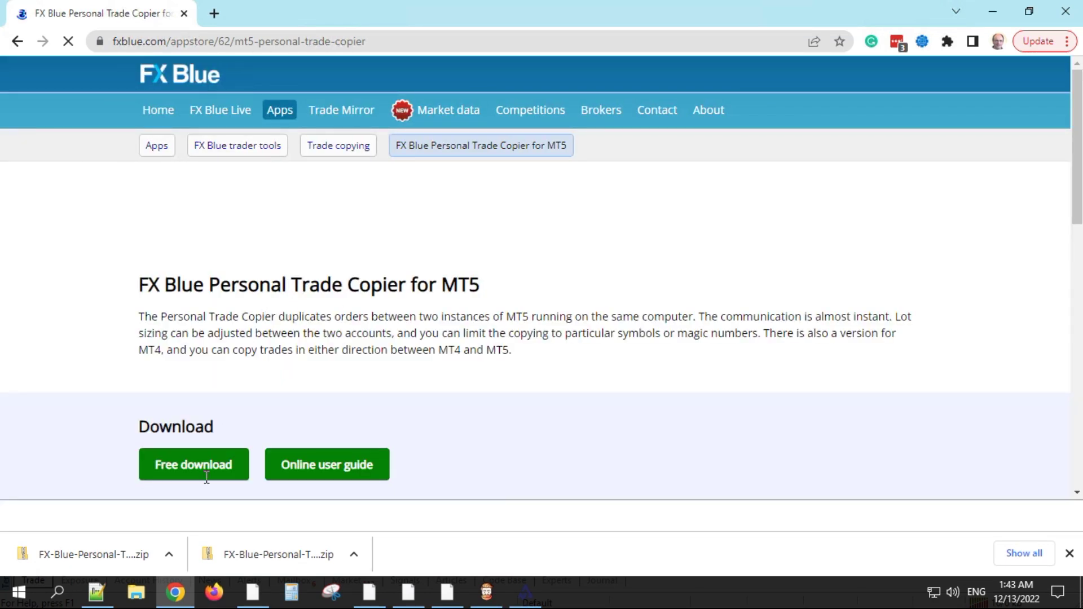
left_click(210, 469)
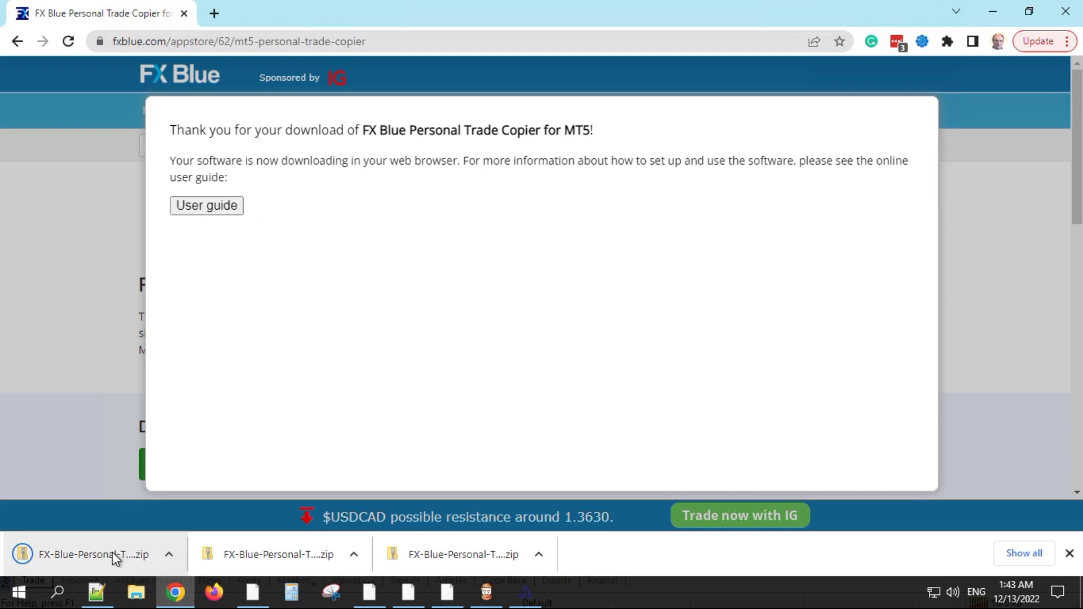
key("Escape")
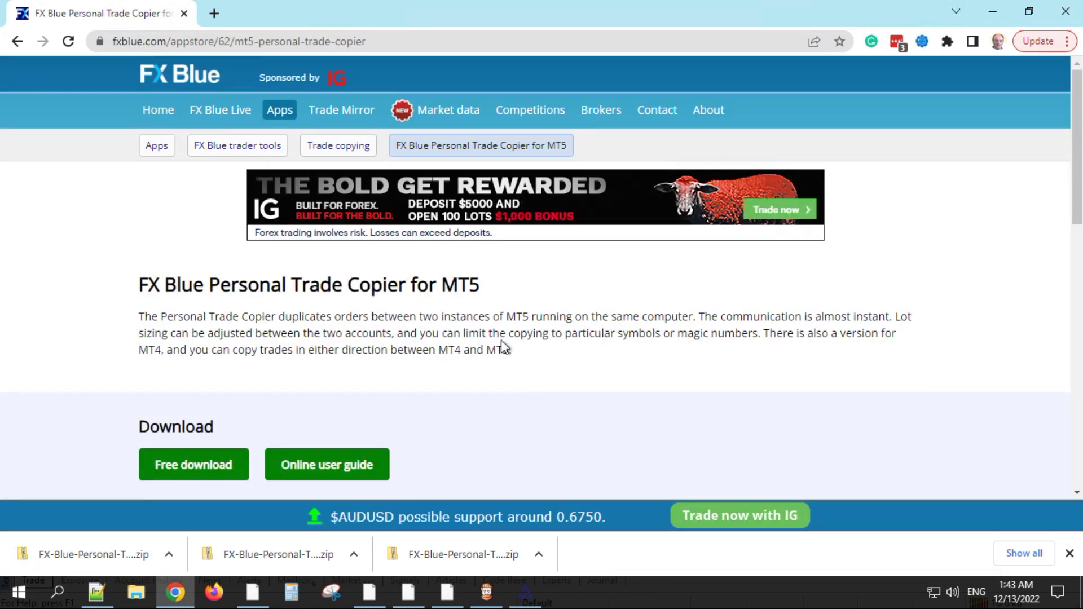
Step: Bring MT4 forward and select FX Blue - TradeCopy Sender in the Navigator
left_click(491, 602)
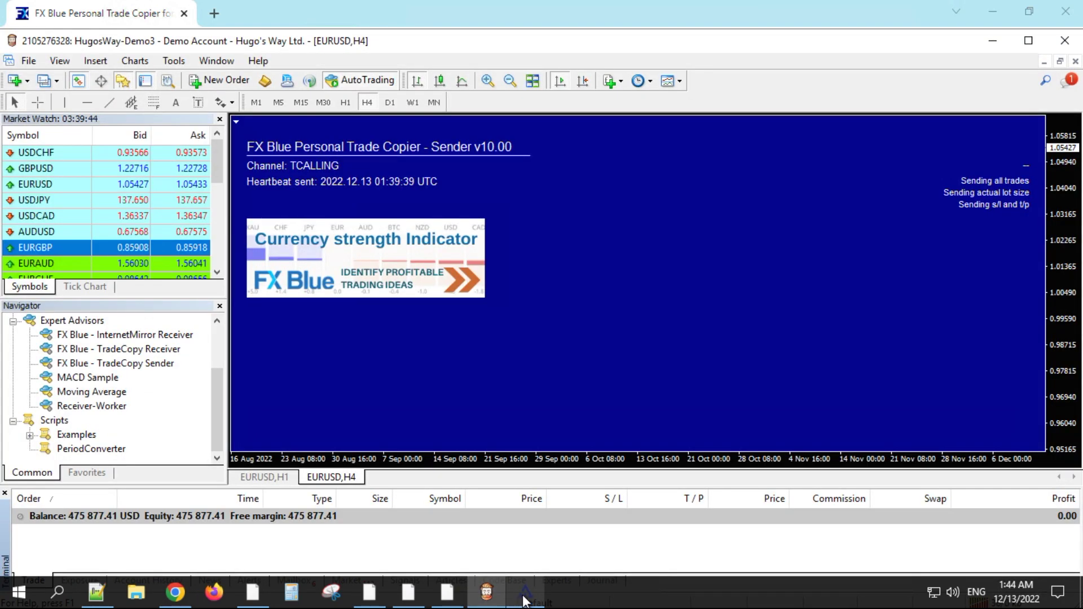
mouse_move(525, 597)
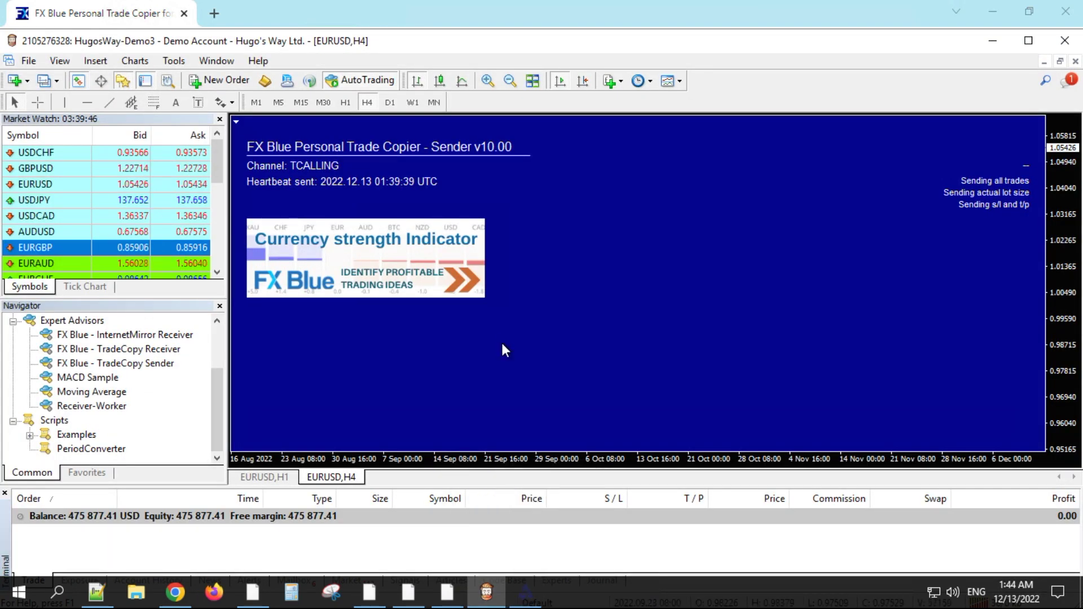
left_click(118, 367)
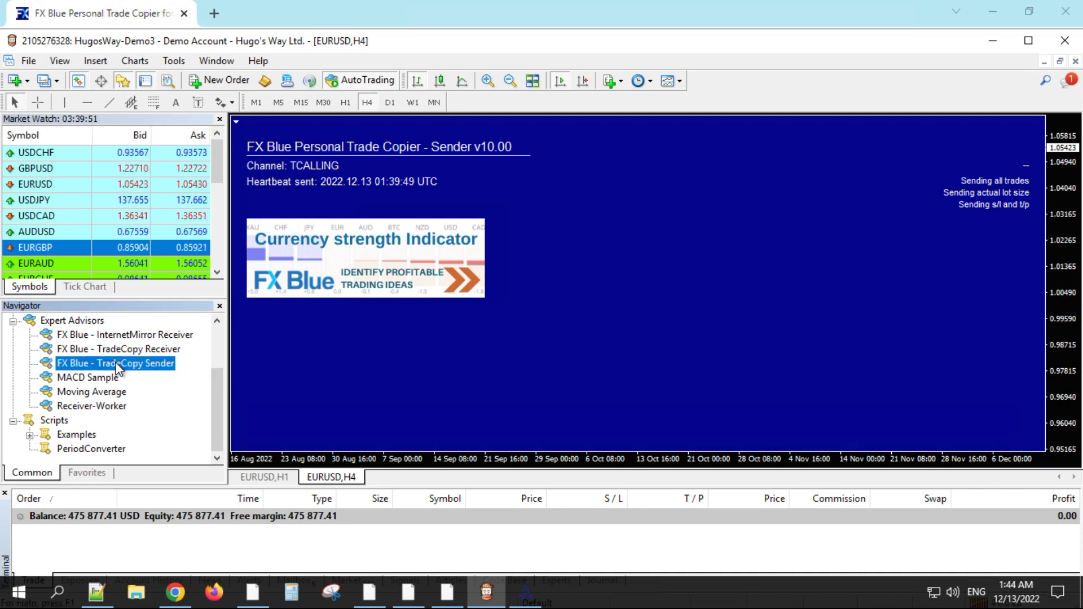
left_click(525, 601)
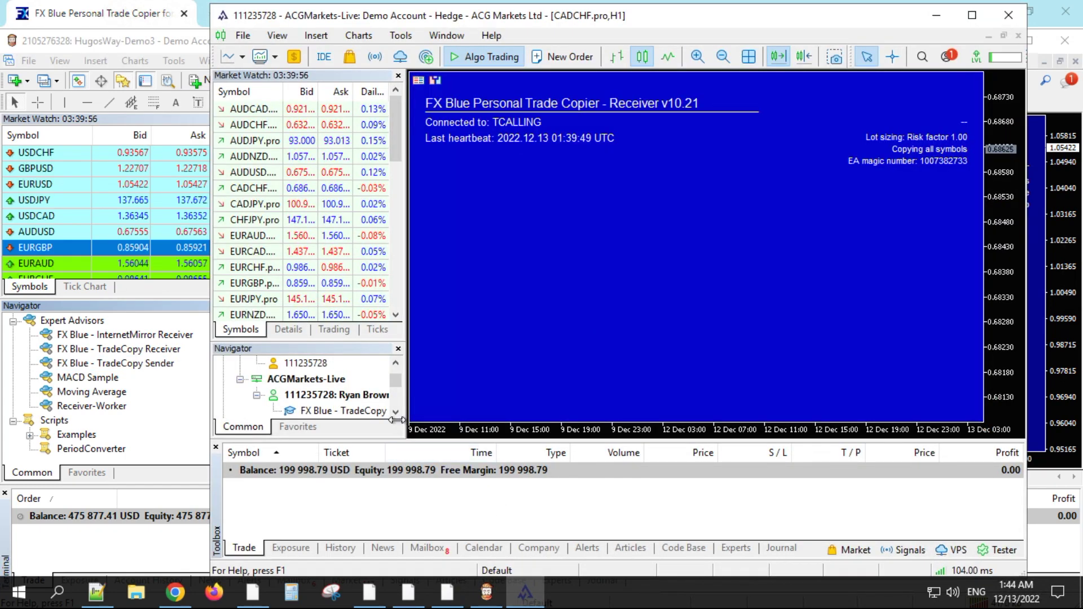
Step: Maximize MT5, enlarge its Navigator, select TradeCopy Sender, then minimize MT5
left_click(395, 411)
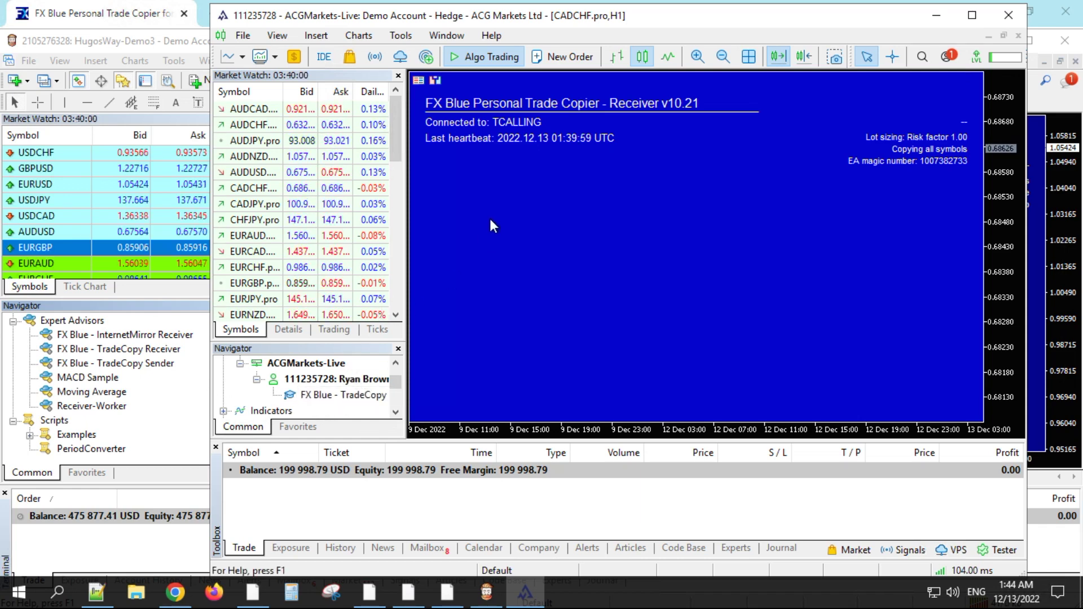
left_click(972, 15)
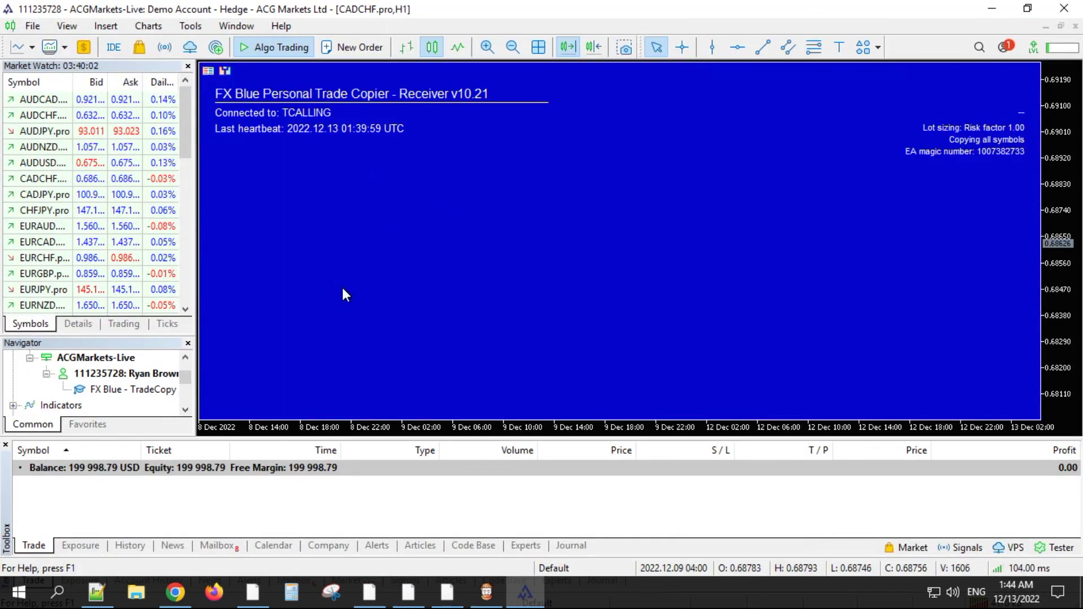
left_click_drag(102, 337, 104, 232)
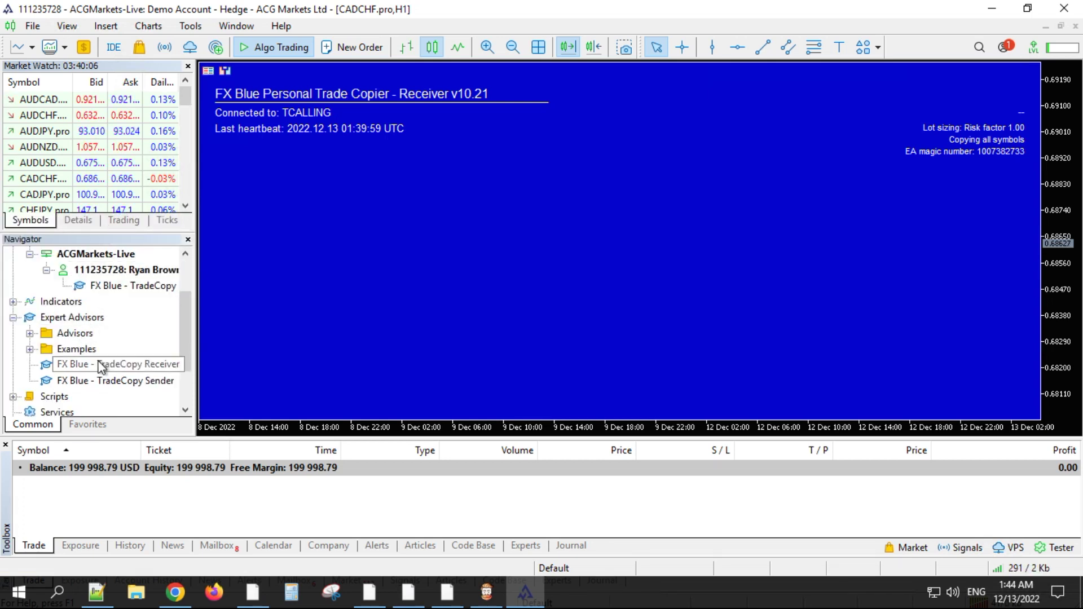
left_click(145, 382)
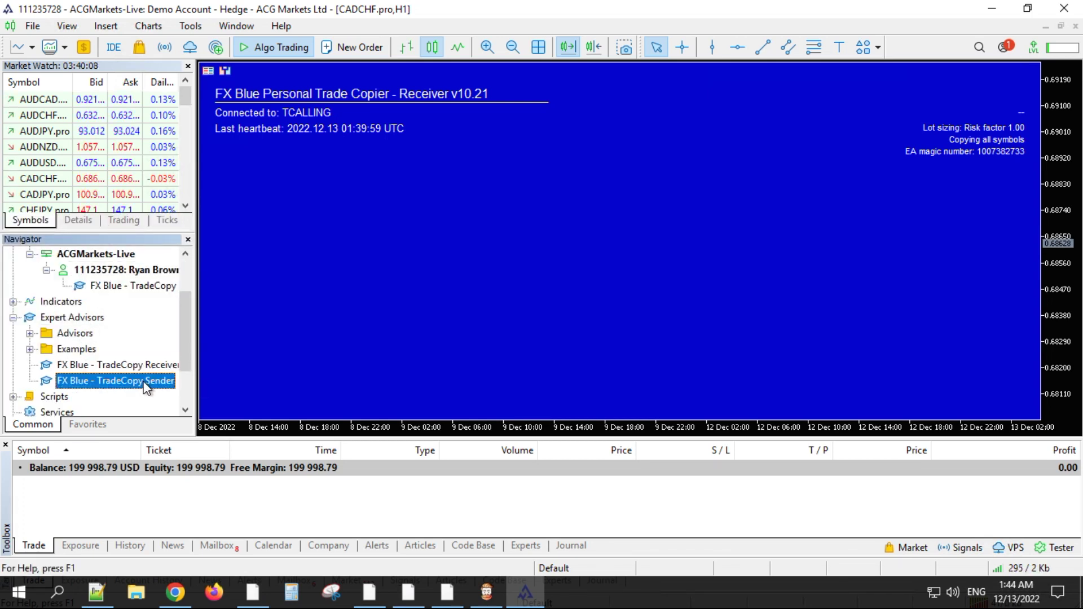
left_click(705, 122)
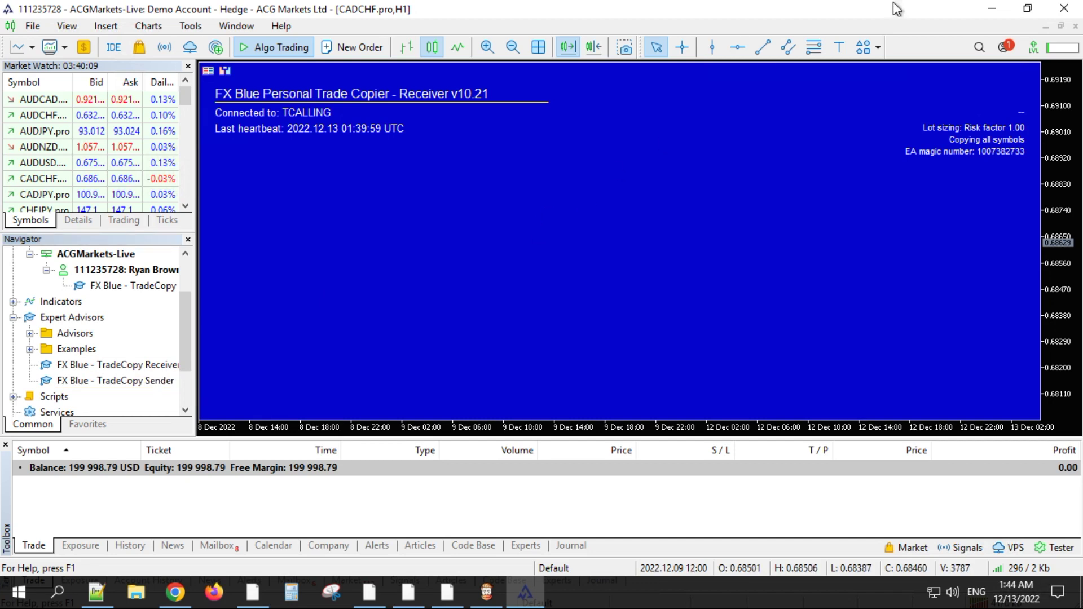
left_click(987, 15)
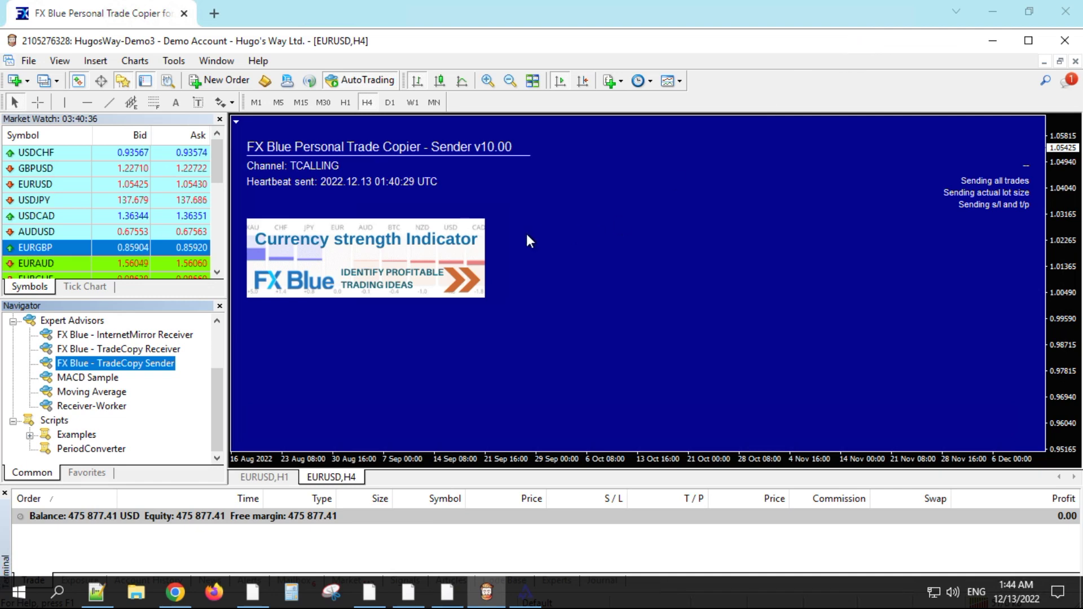
Step: Close both old sender charts and open a new maximized EURUSD chart
left_click(1076, 62)
left_click(1075, 63)
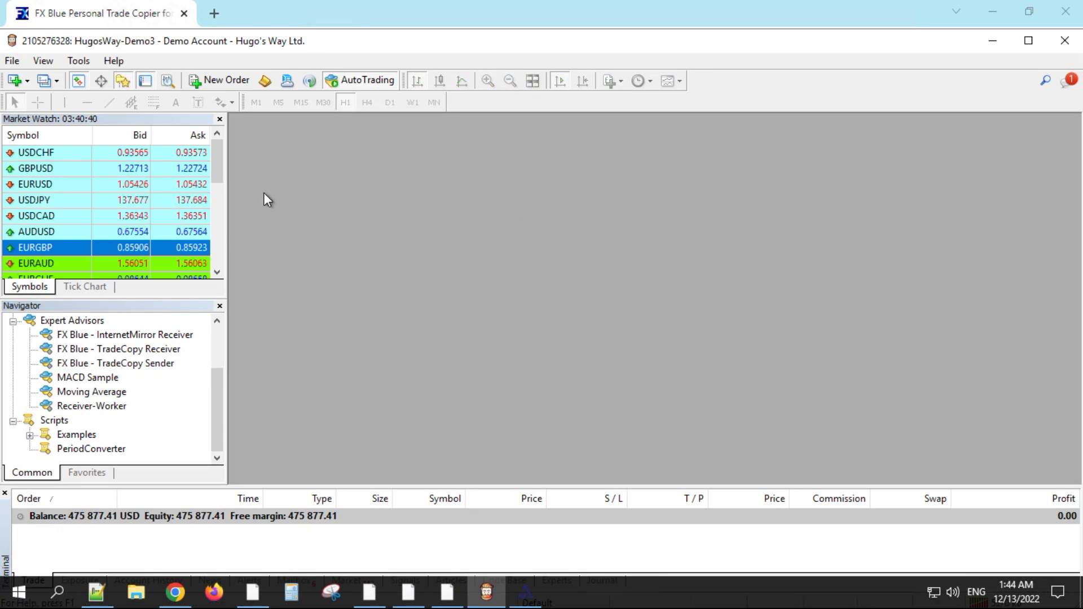
left_click(53, 187)
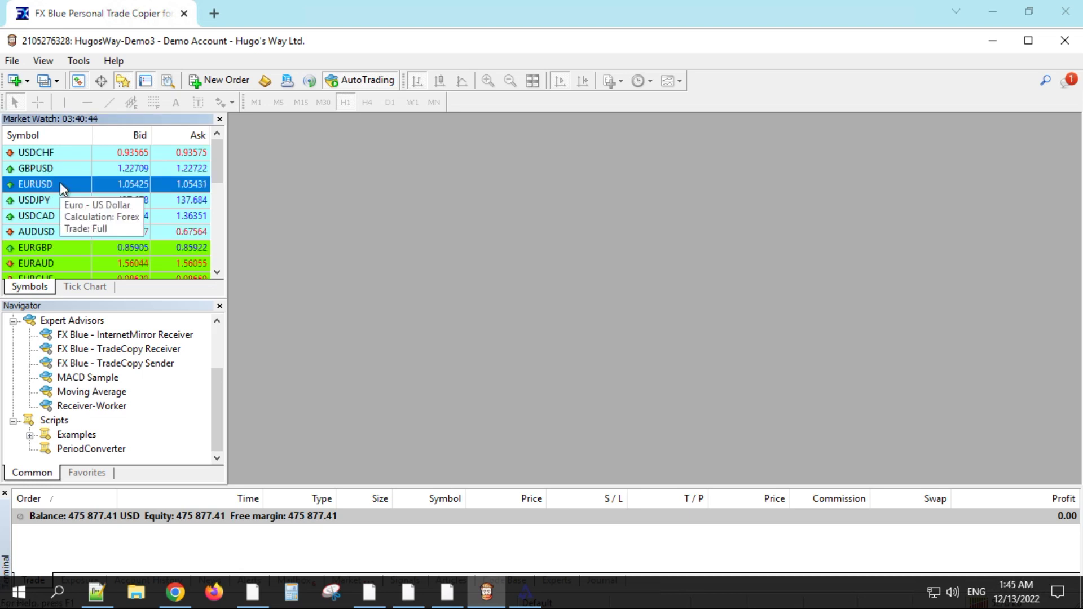
right_click(60, 182)
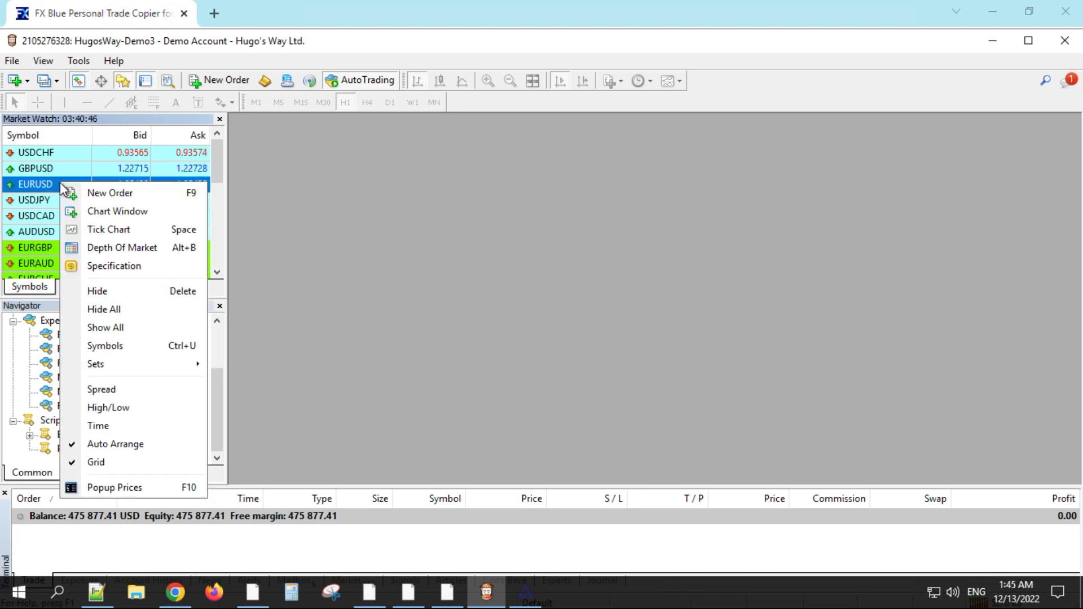
left_click(107, 214)
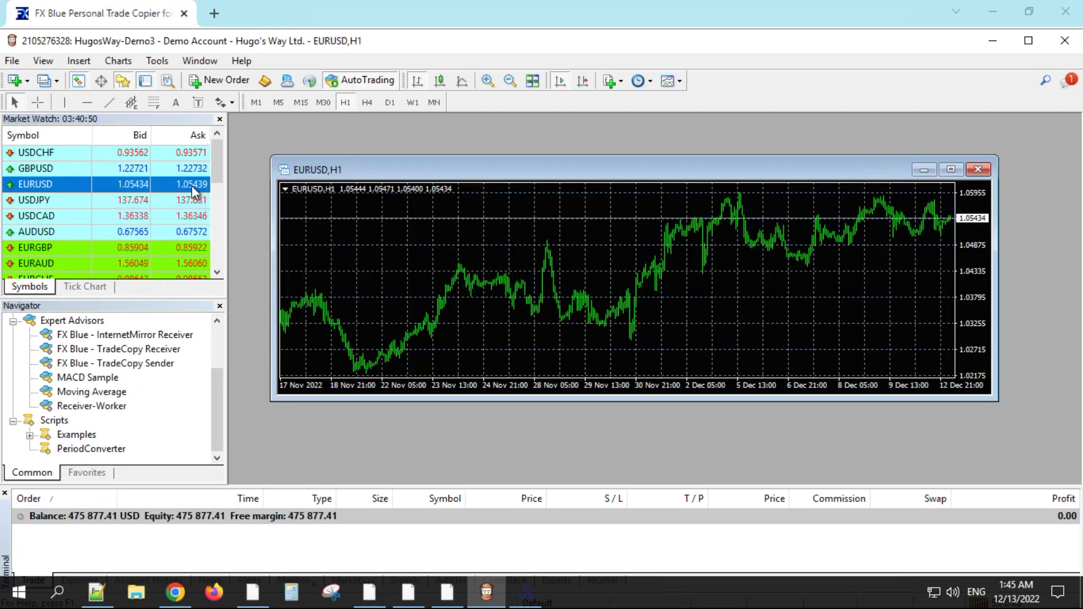
double_click(424, 166)
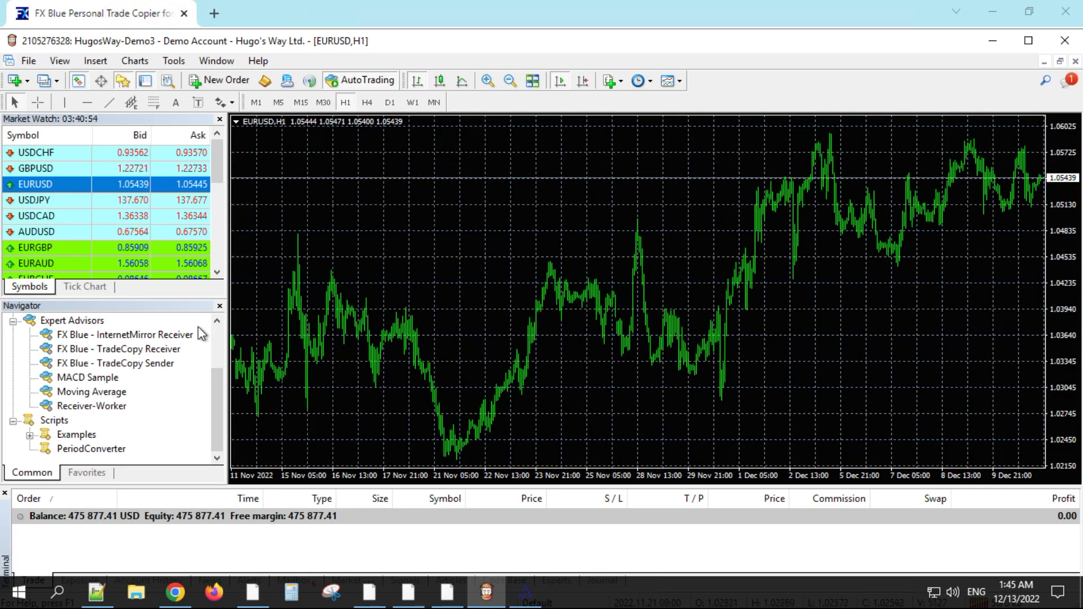
Step: Drag the TradeCopy Sender expert advisor onto the EURUSD chart
left_click(142, 364)
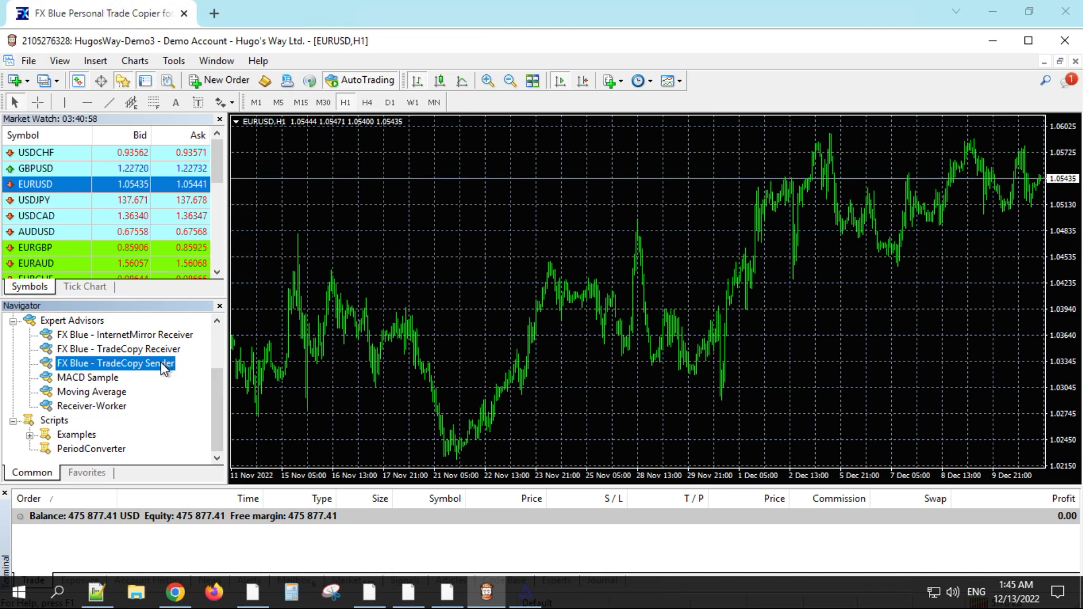
left_click_drag(162, 361, 325, 314)
left_click_drag(363, 252, 393, 215)
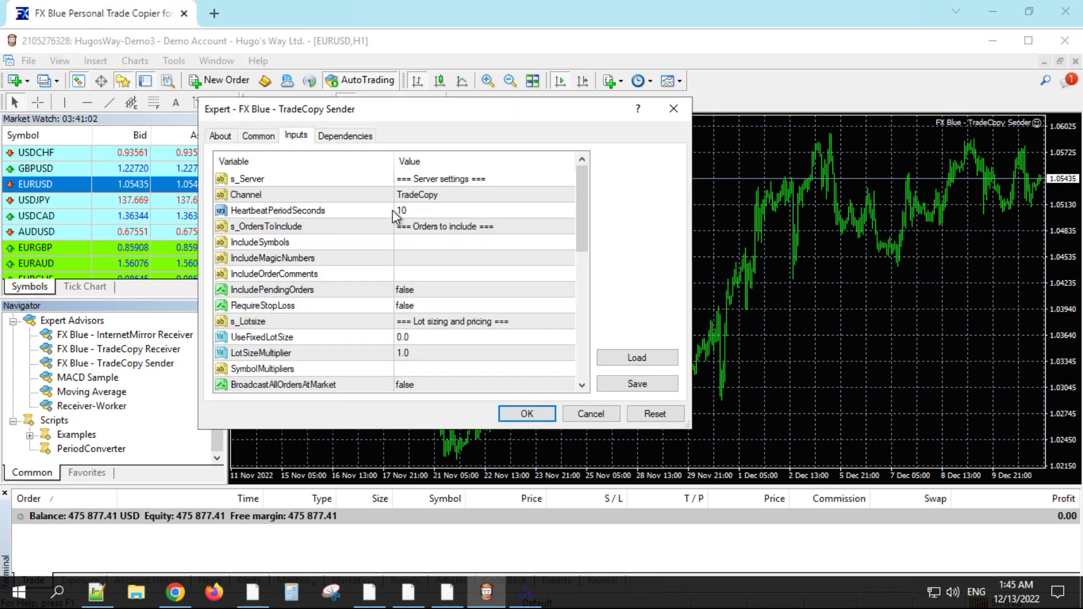
Step: Change the sender's Channel input to TCMT5
left_click(451, 195)
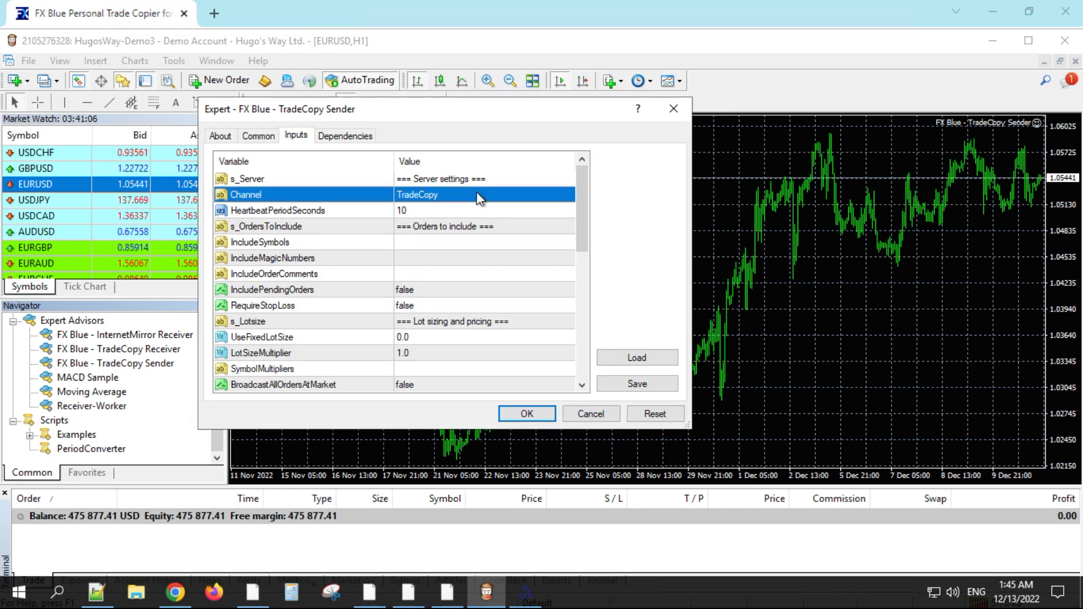
left_click(478, 193)
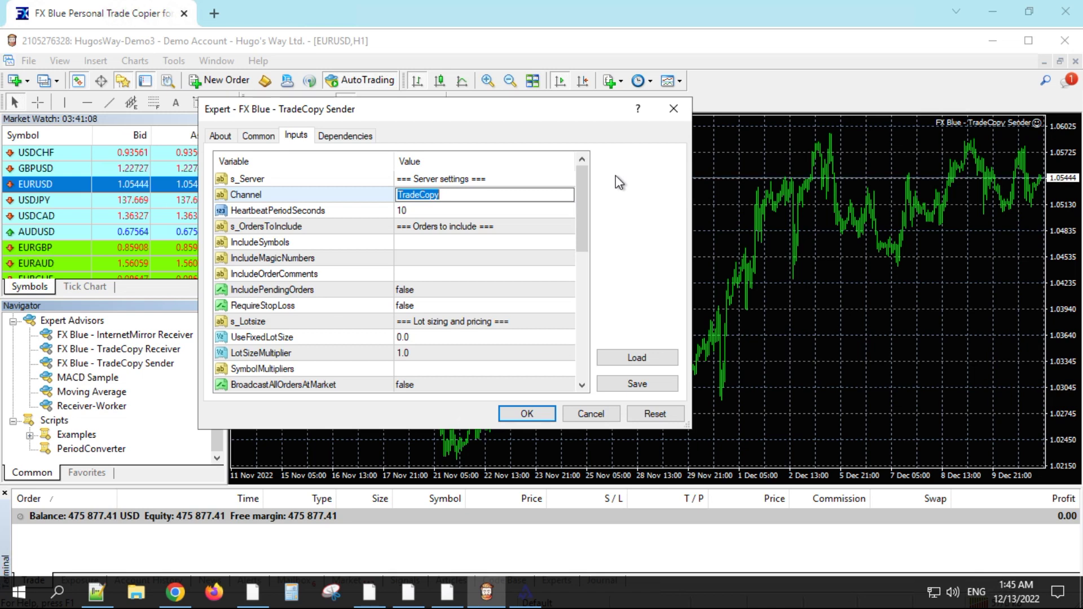
type("TC")
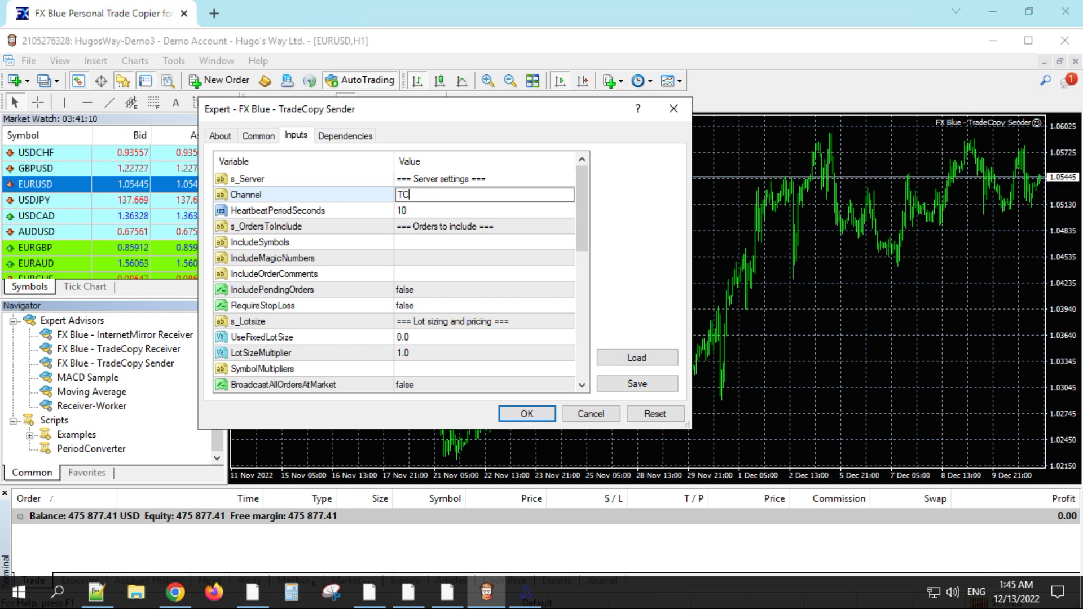
type("MT%")
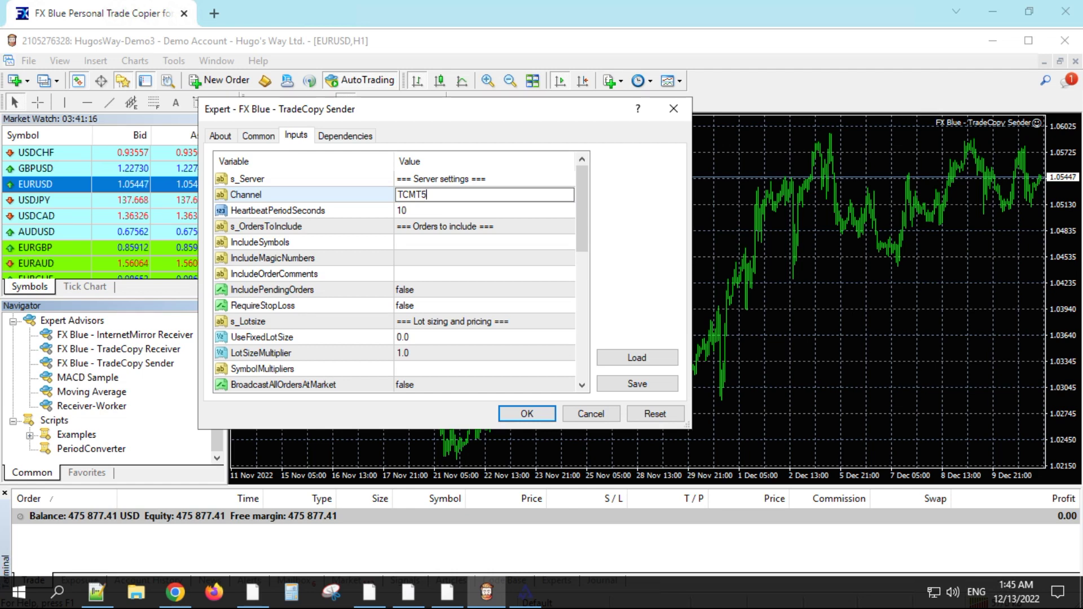
left_click(479, 244)
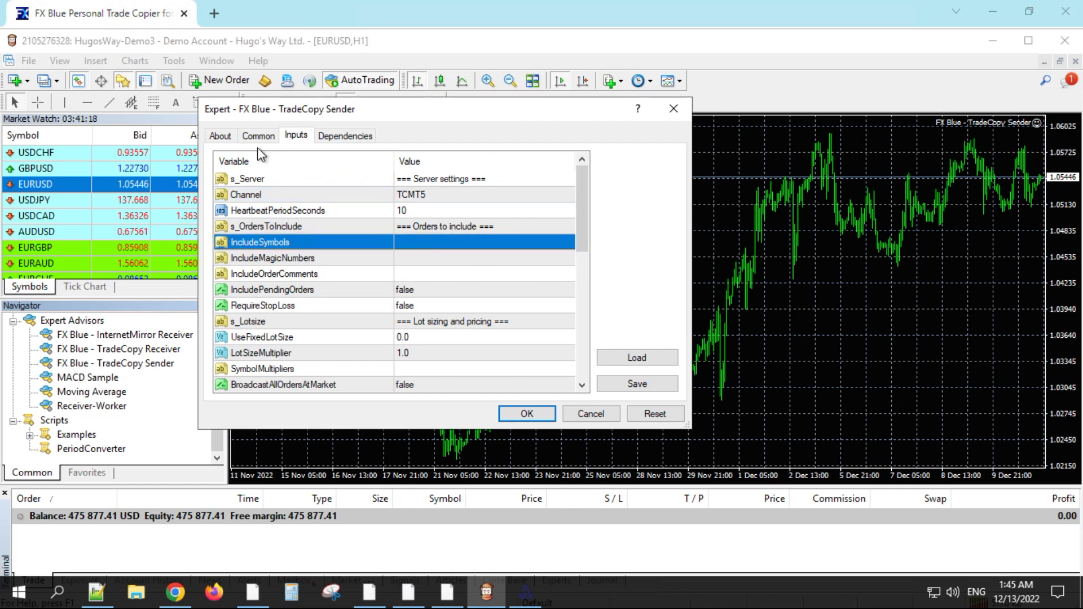
Step: Allow DLL imports on the Common tab, then return to the Inputs tab
left_click(221, 137)
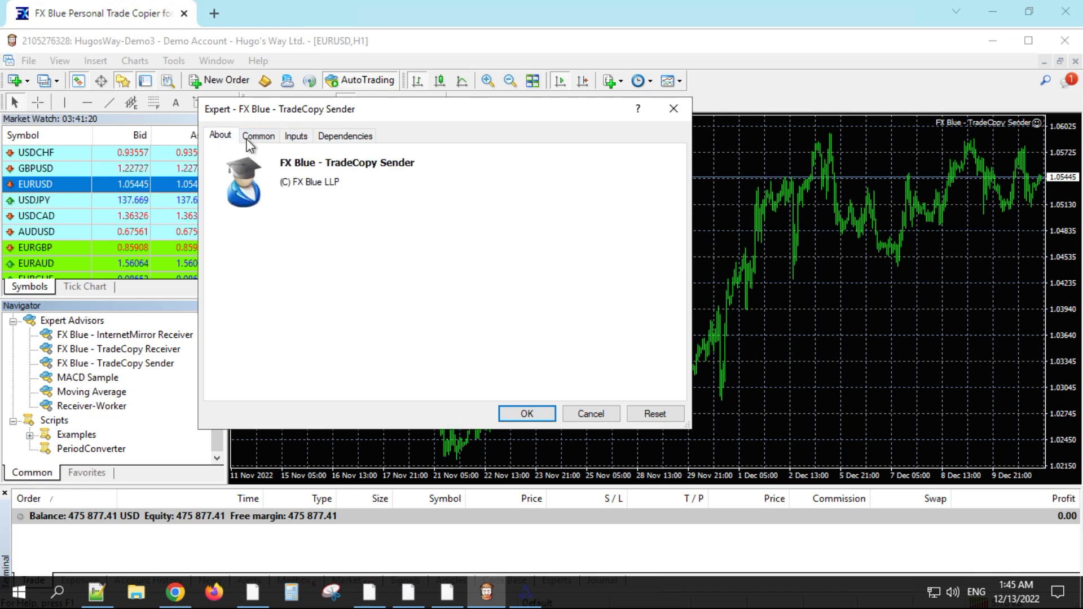
left_click(247, 136)
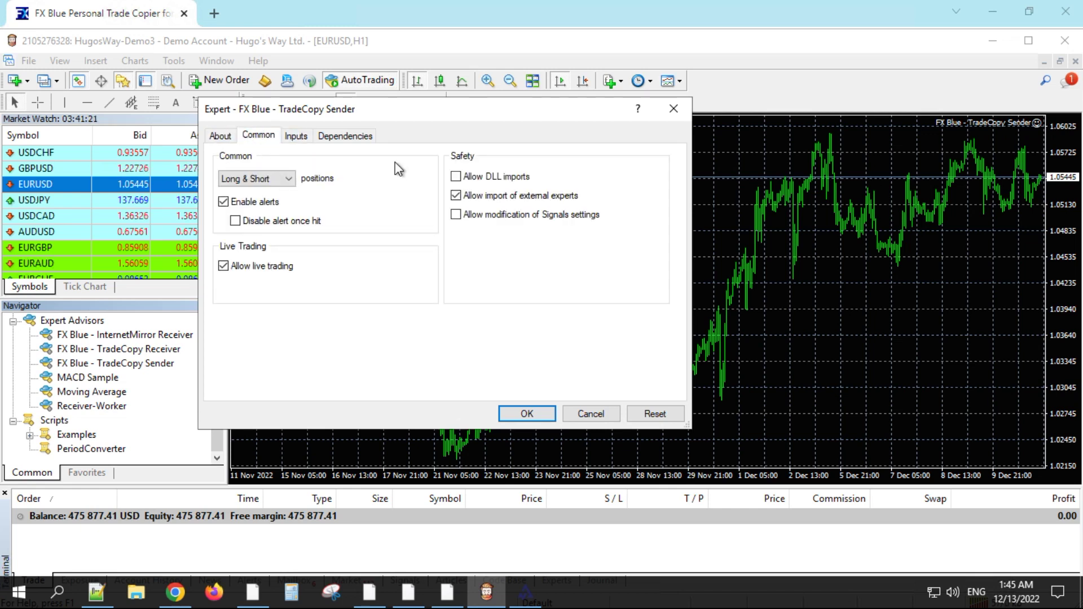
left_click(468, 177)
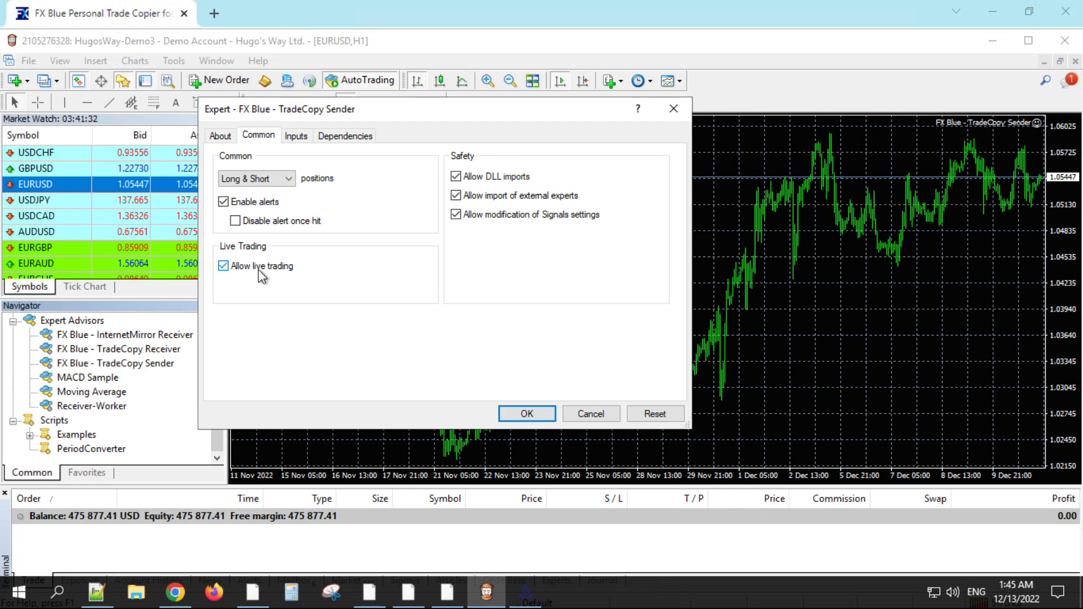
left_click(296, 135)
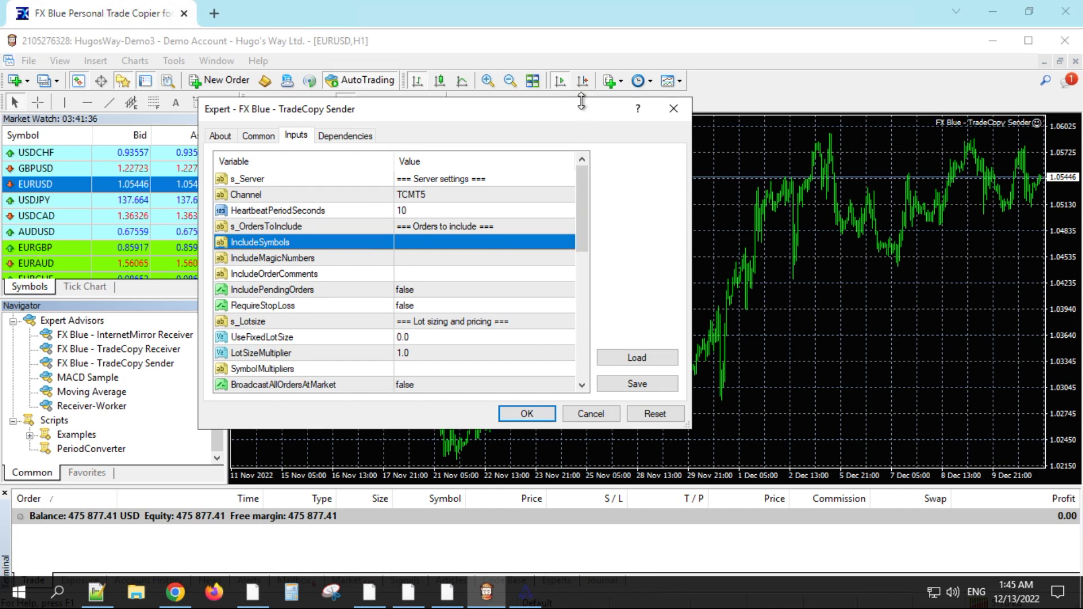
Step: Enlarge the TradeCopy Sender inputs dialog, review BackgroundColour, and start the sender on channel TCMT5
left_click_drag(579, 94, 579, 54)
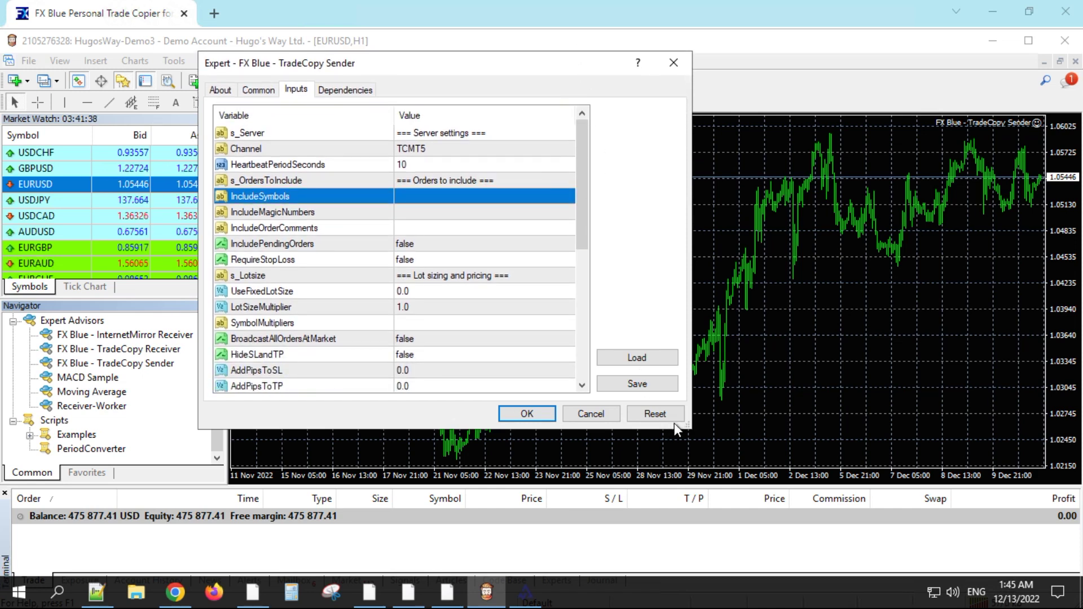
left_click_drag(690, 432, 831, 475)
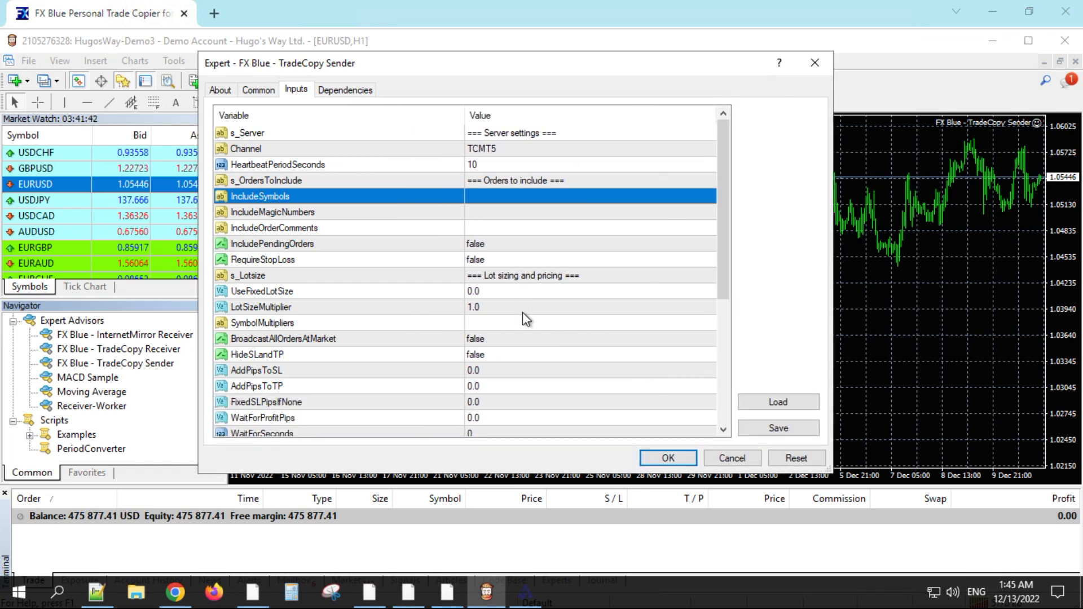
scroll(522, 320, "down", 3)
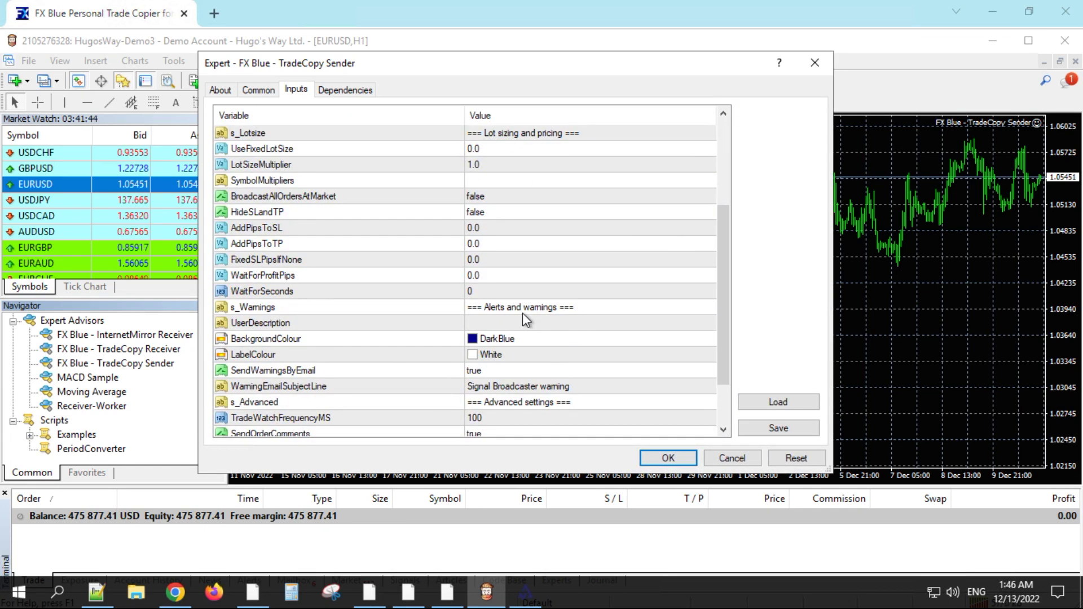
left_click(511, 338)
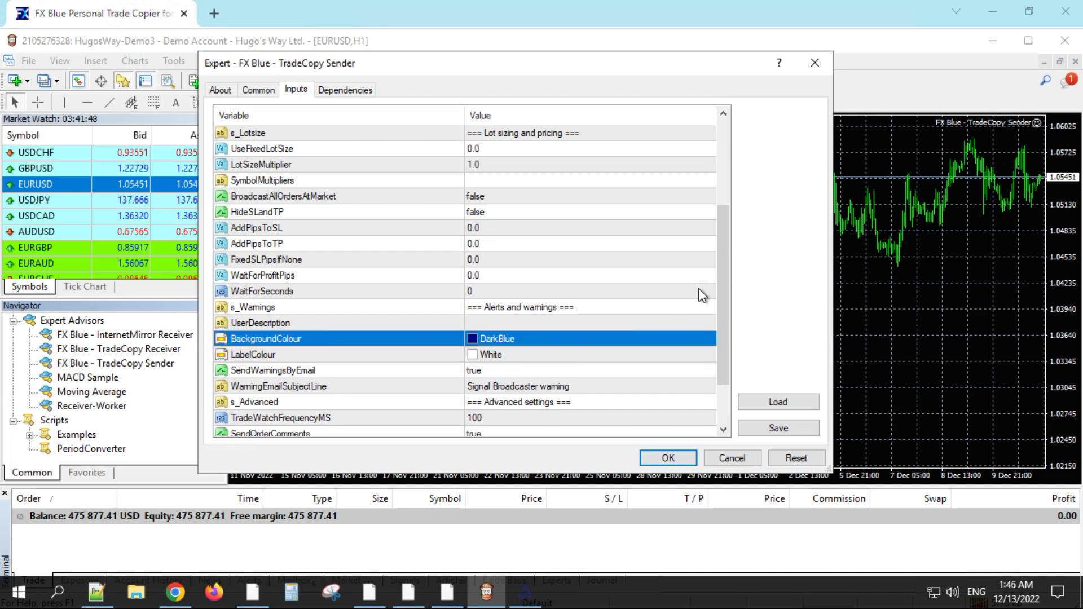
left_click_drag(723, 278, 720, 335)
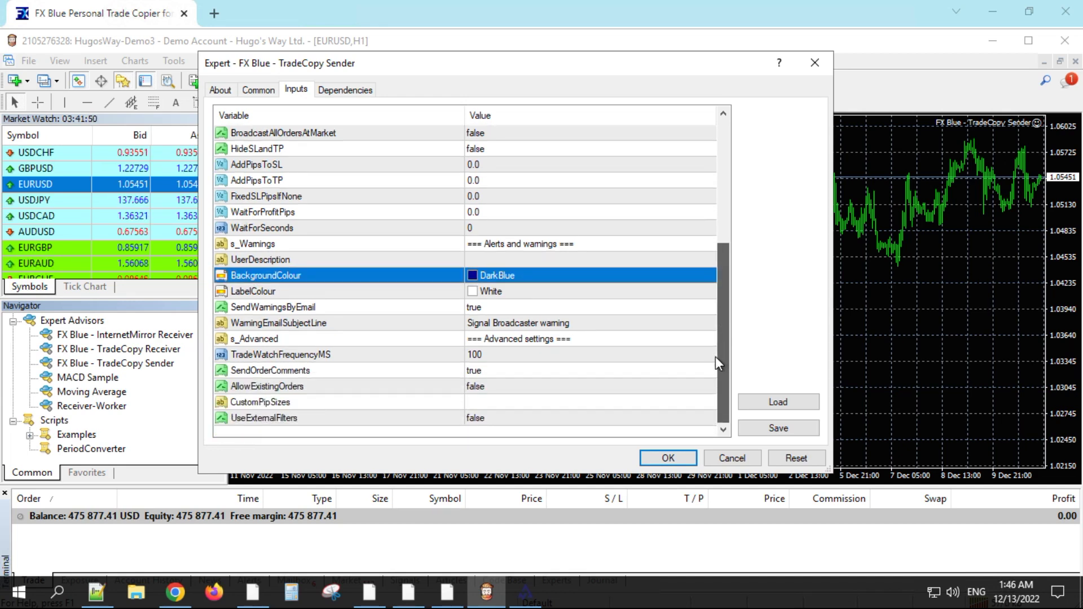
left_click_drag(718, 297, 712, 189)
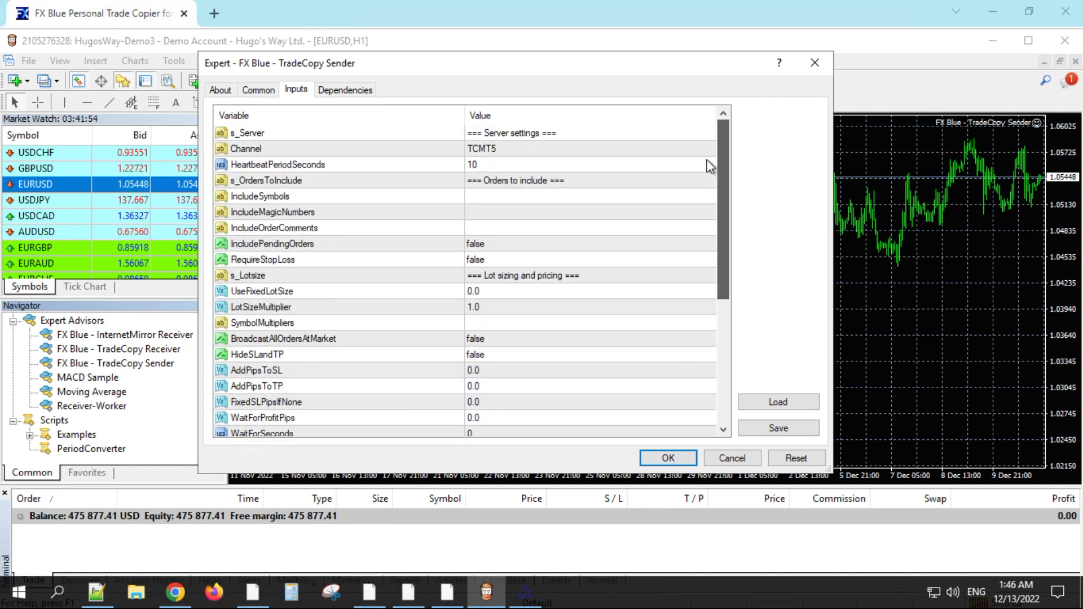
left_click(677, 459)
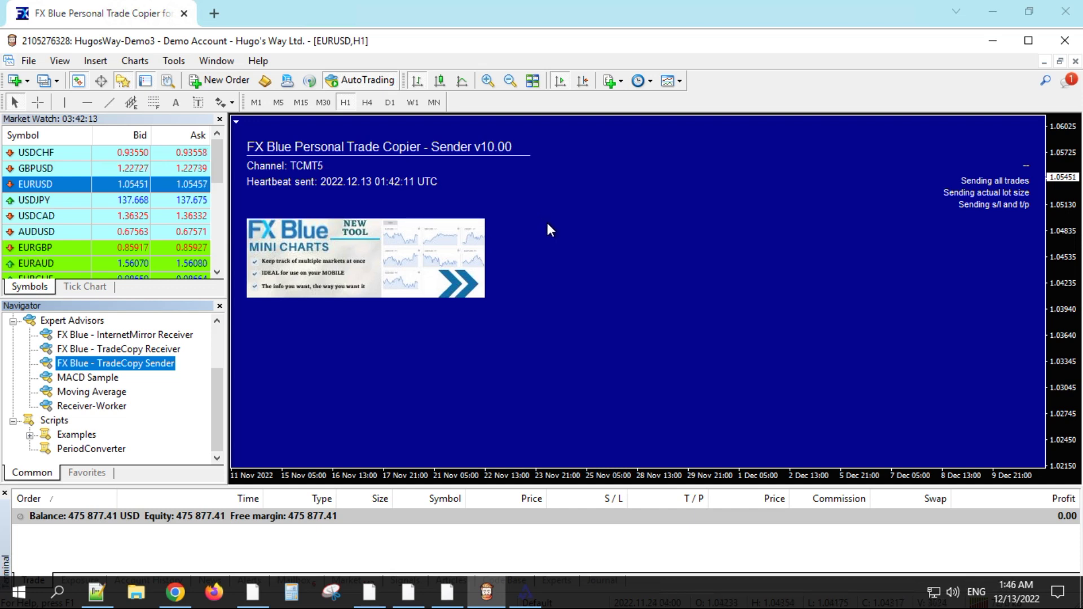
Step: Switch to the MetaTrader 5 terminal running the FX Blue receiver
left_click(525, 593)
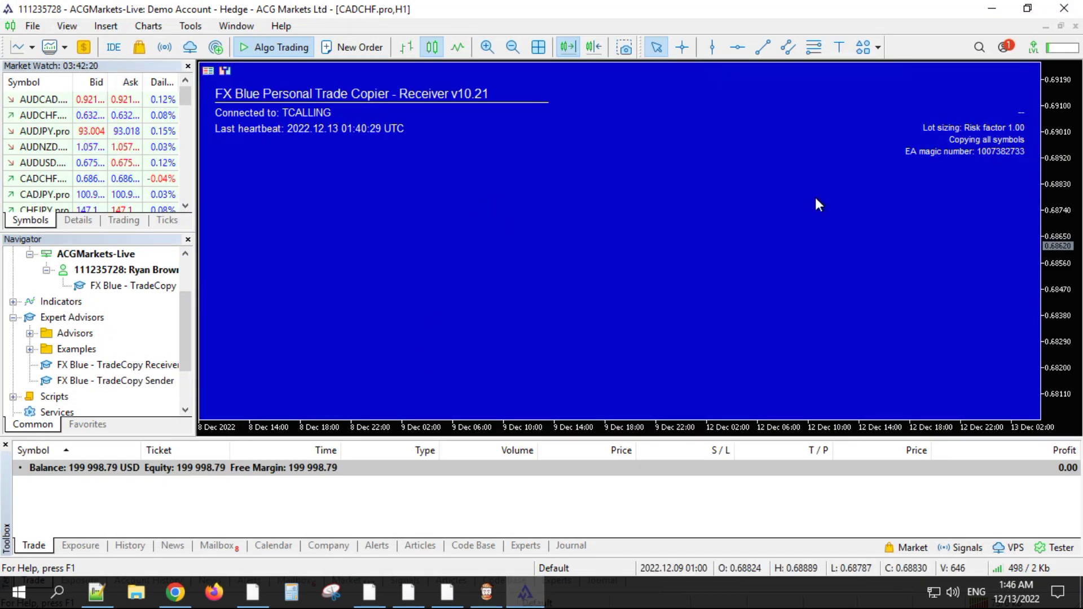
Step: Close the CADCHF chart, open a maximised AUDUSD.pro H1 chart, and drag the TradeCopy Receiver onto it
left_click(1074, 26)
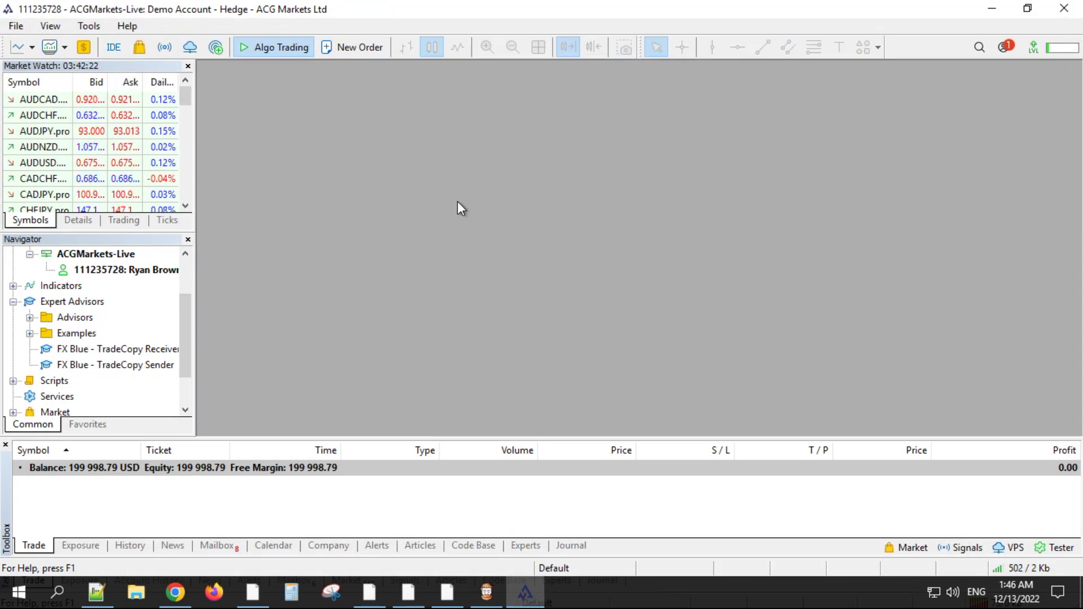
left_click(28, 136)
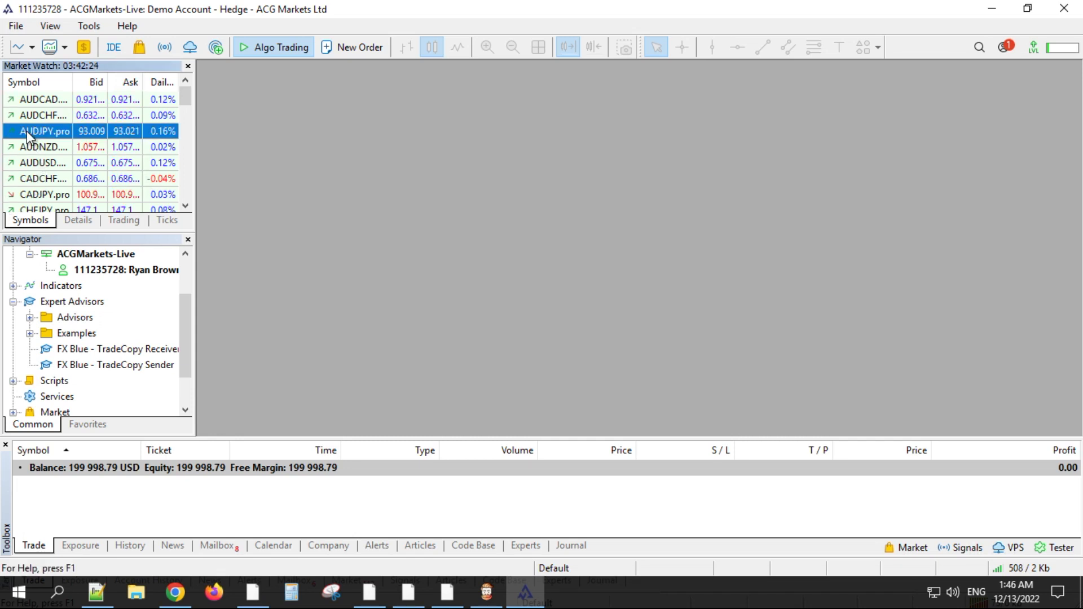
left_click(26, 160)
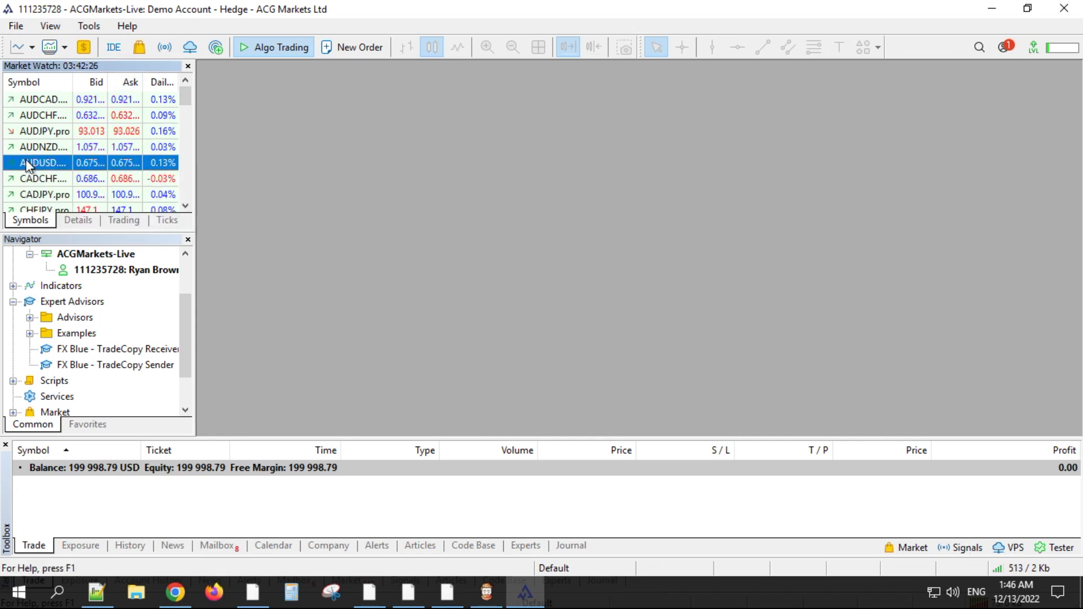
right_click(26, 161)
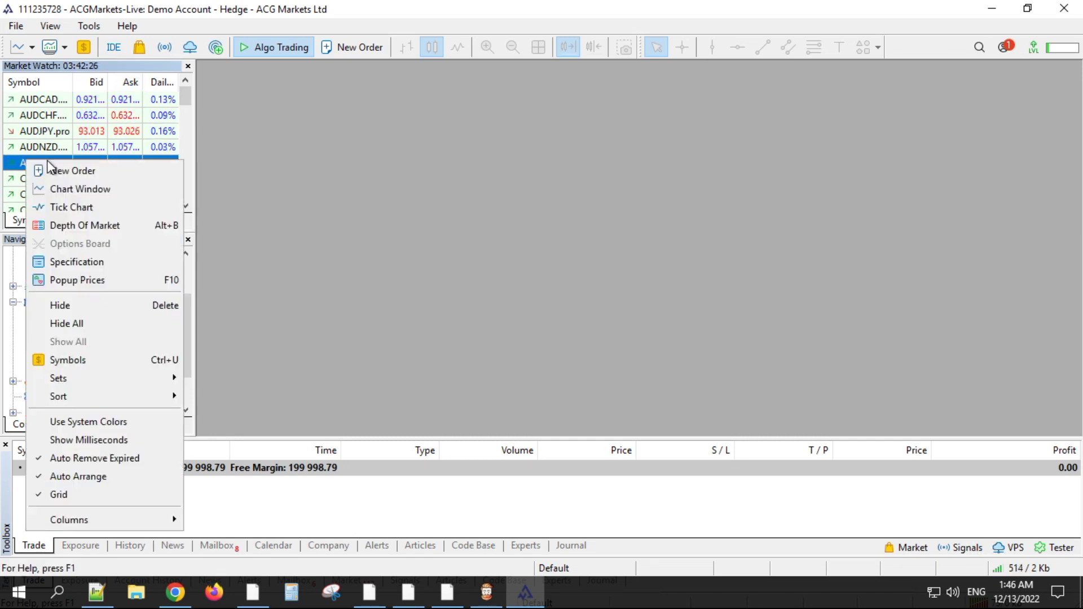
left_click(74, 190)
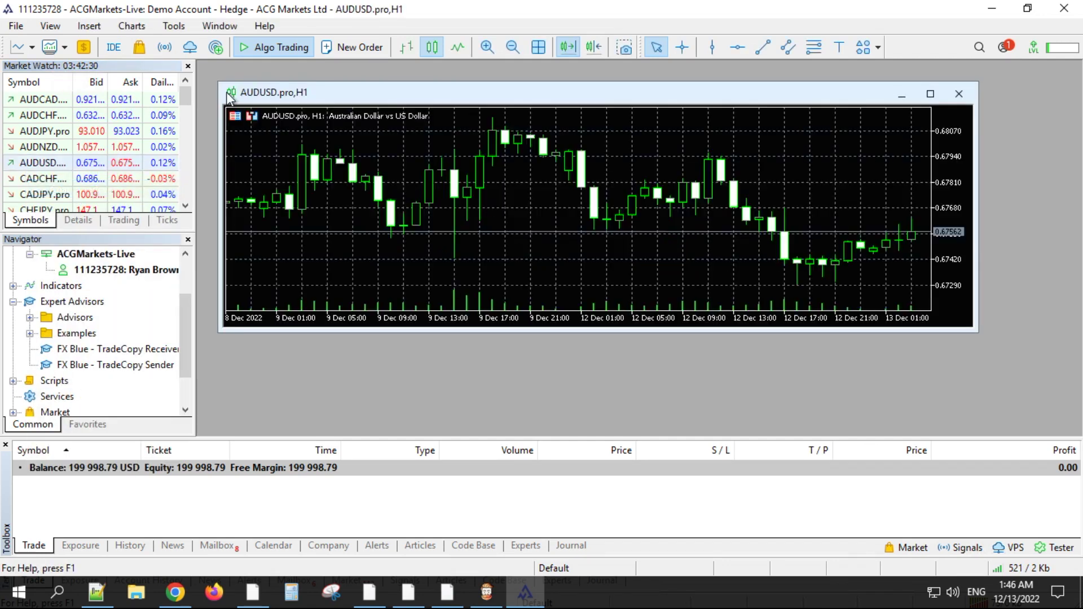
double_click(333, 89)
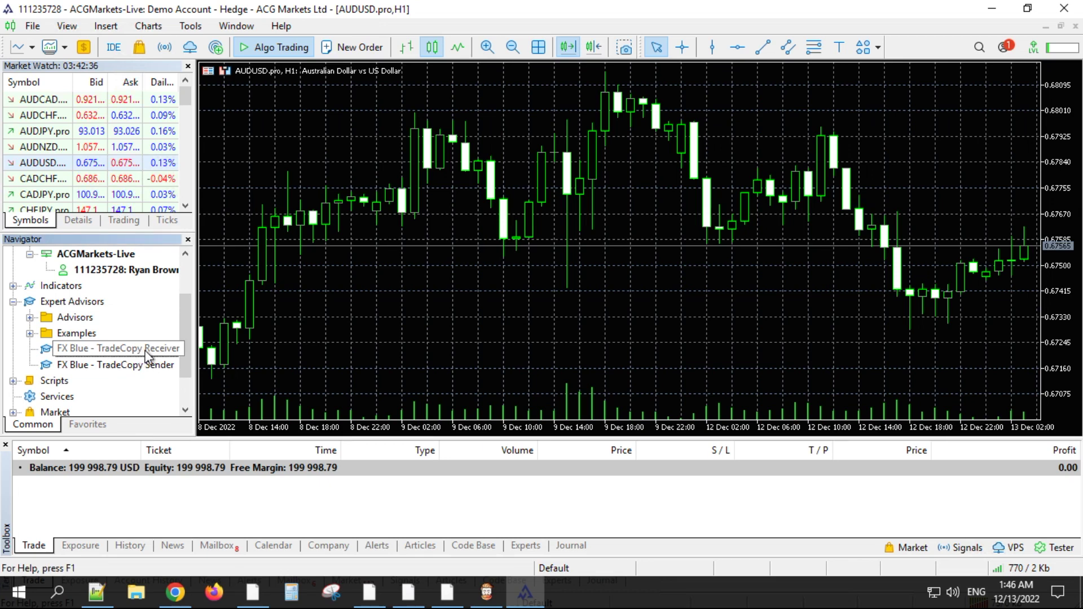
left_click_drag(141, 354, 333, 299)
Step: Drop the TradeCopy Receiver on the AUDUSD chart, keep Allow DLL imports ticked, and view its inputs
left_click_drag(431, 274, 431, 274)
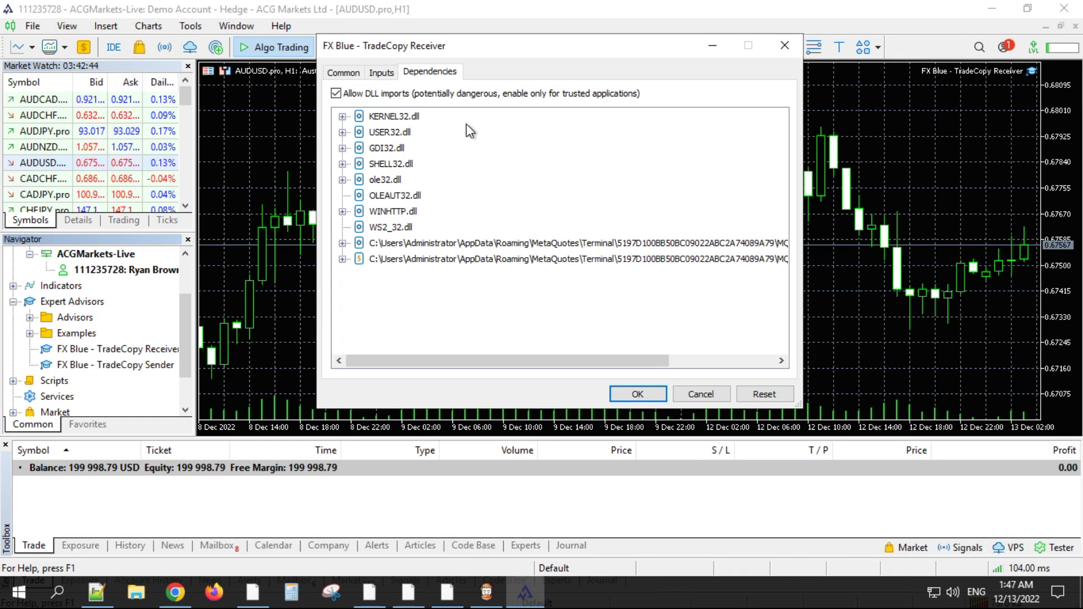
left_click(336, 94)
left_click(337, 95)
left_click(382, 73)
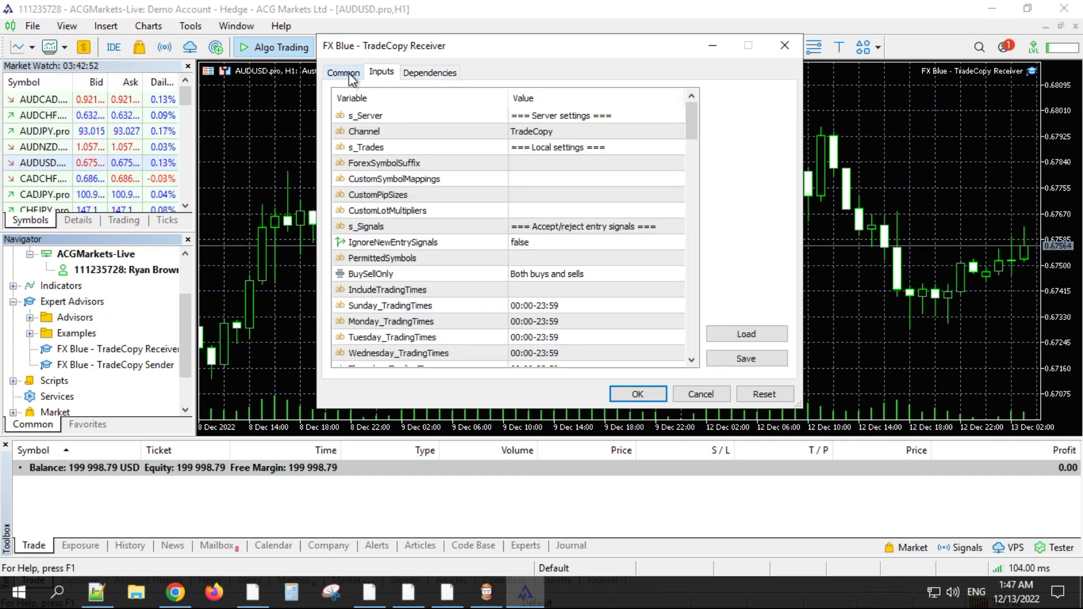
Step: Tick Allow modification of Signals settings, then return to the receiver's inputs and enlarge the dialog
left_click(348, 74)
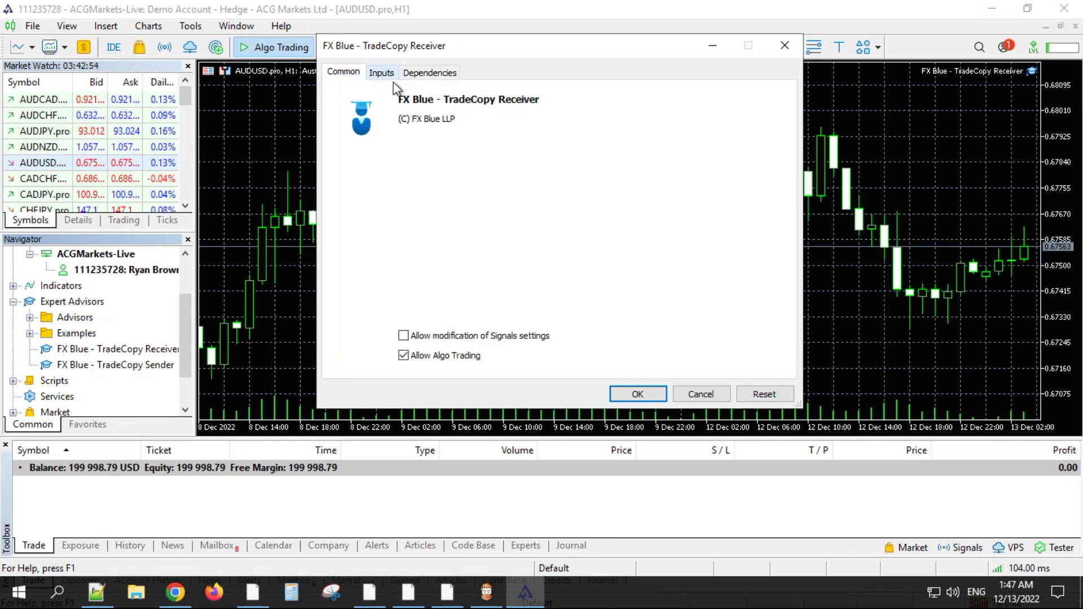
left_click(404, 335)
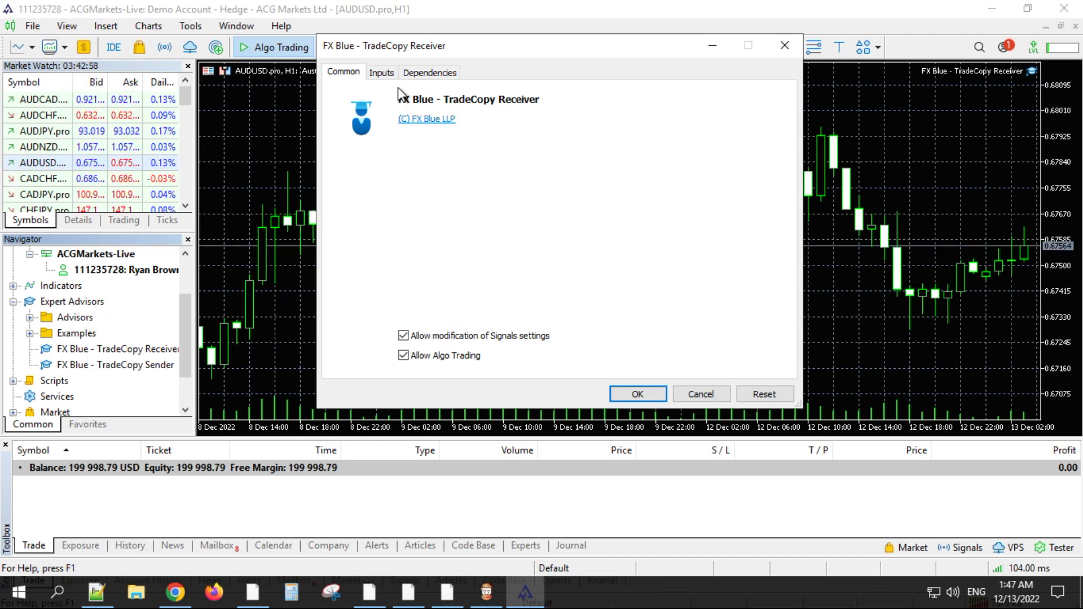
left_click(387, 71)
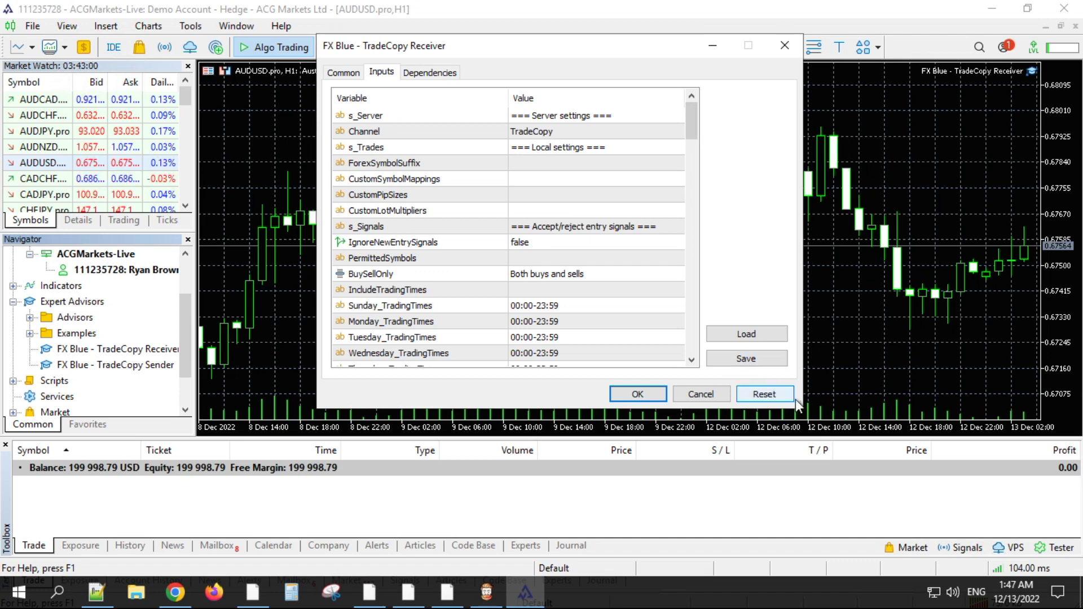
left_click_drag(799, 410, 965, 533)
Step: Edit the receiver's Channel input to TCMT5
left_click(641, 130)
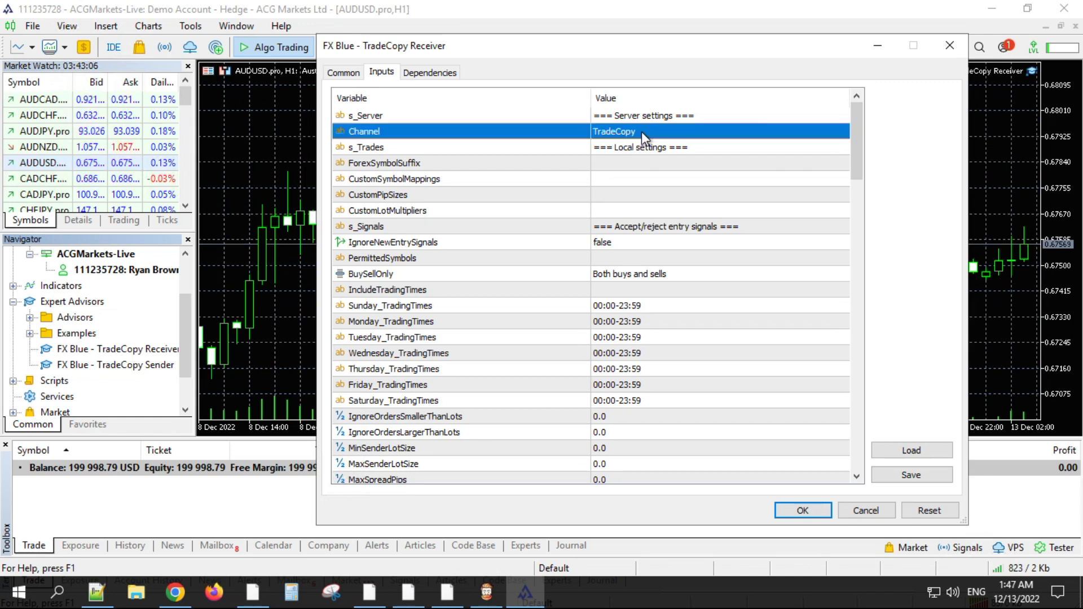
double_click(641, 131)
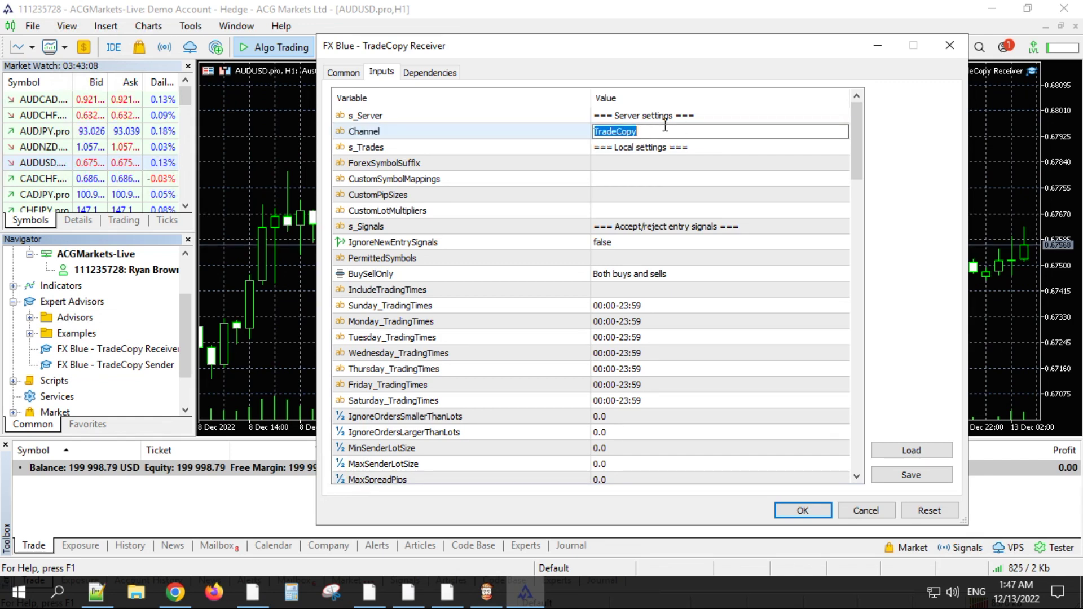
type("TCMT5")
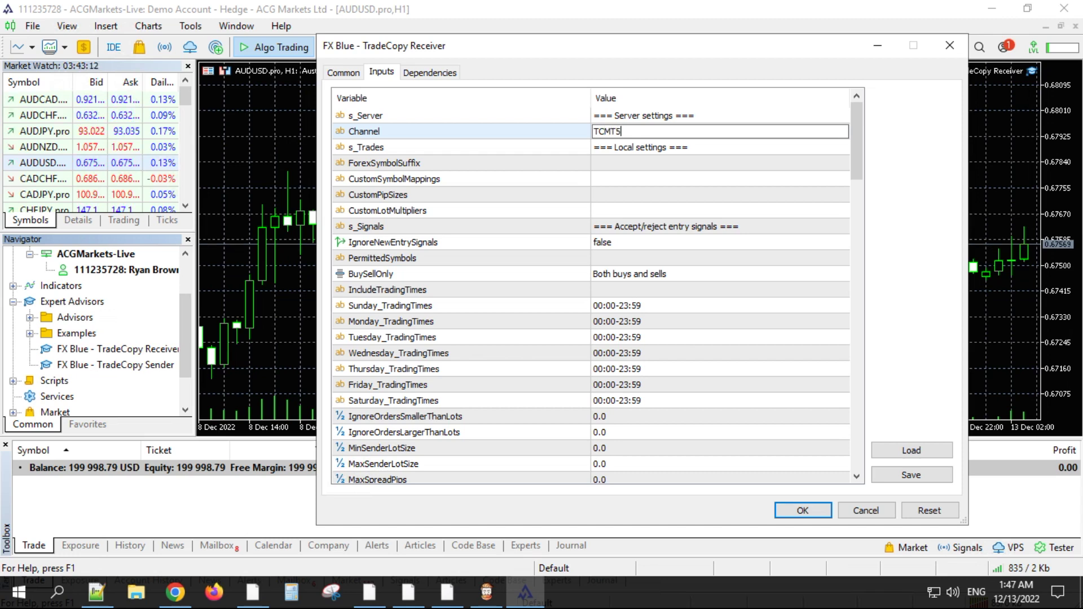
key("Return")
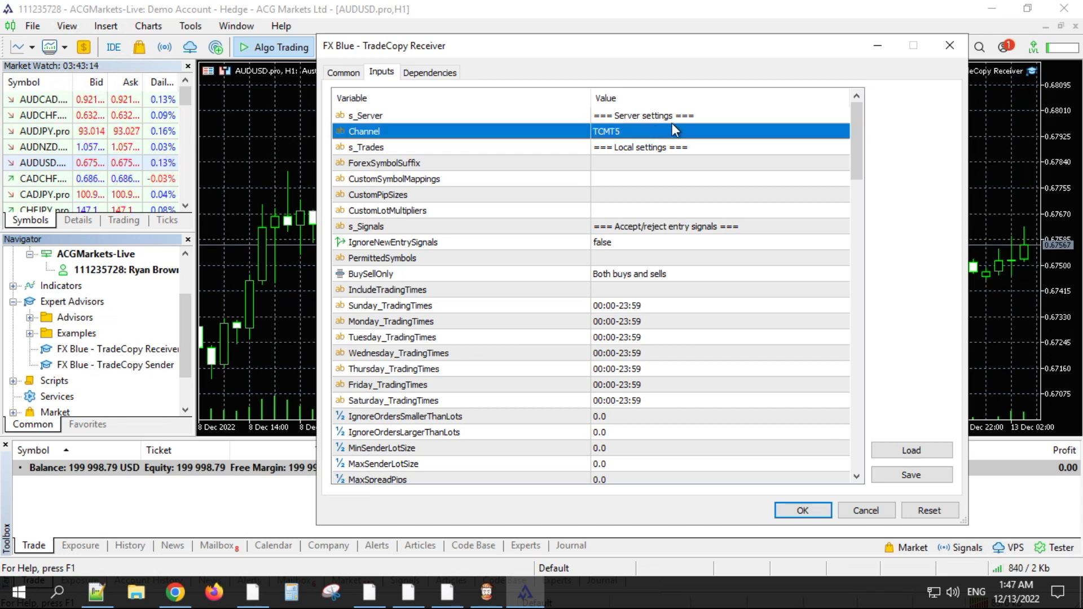
left_click(688, 164)
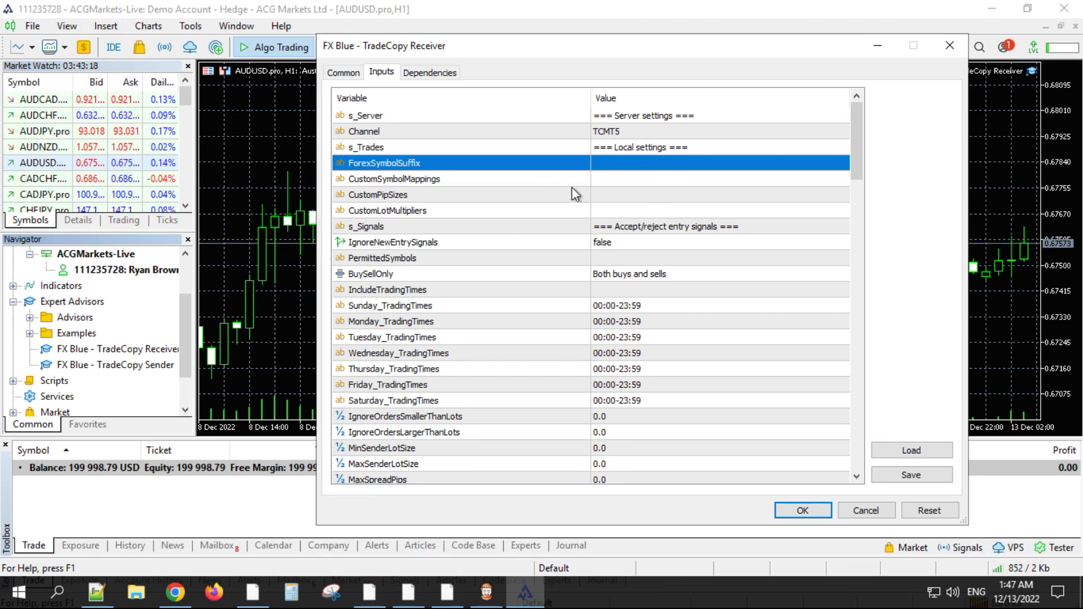
left_click(660, 179)
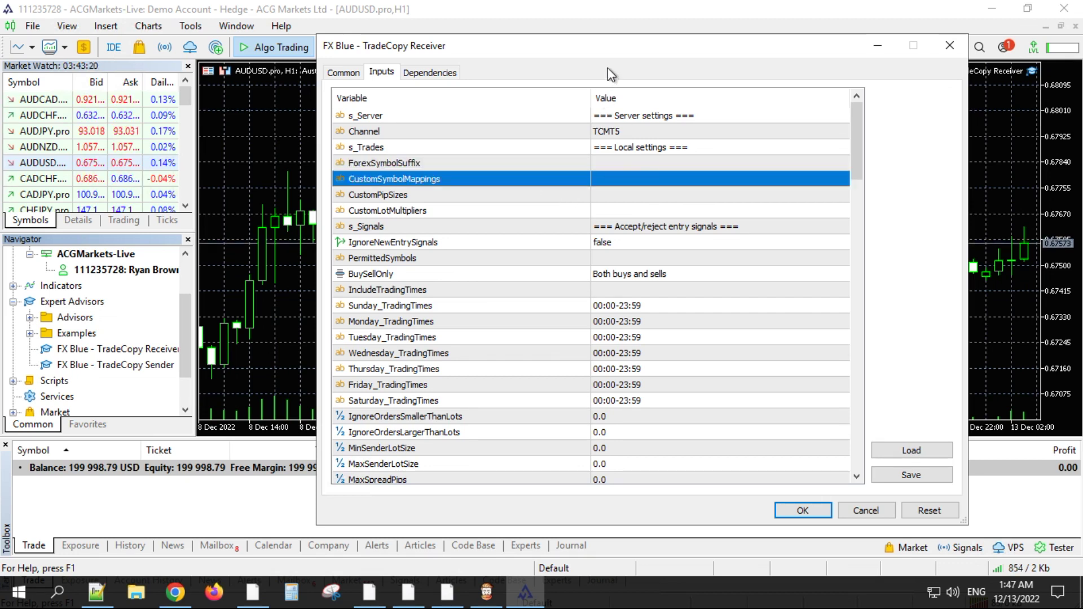
Step: Remove the stray ',MT6' text so the Channel reads exactly TCMT5
left_click(654, 131)
left_click(654, 130)
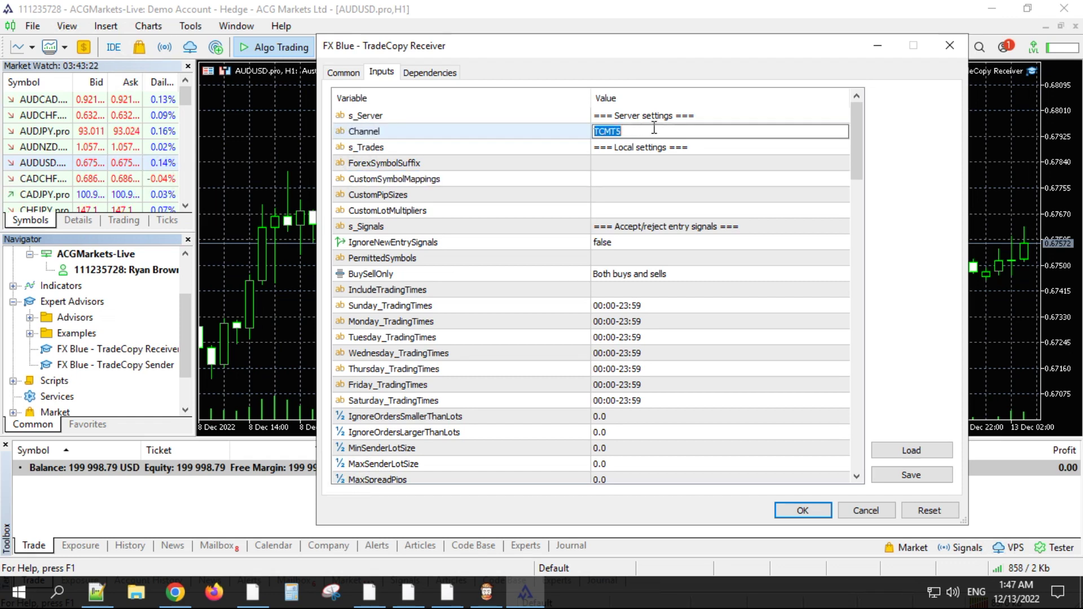
left_click(654, 129)
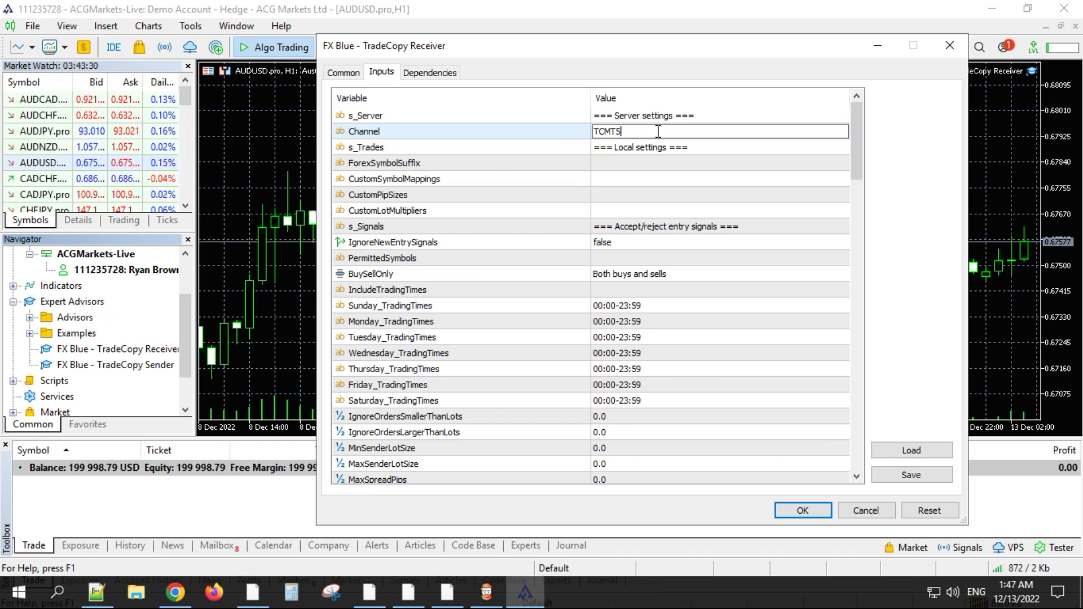
type(",")
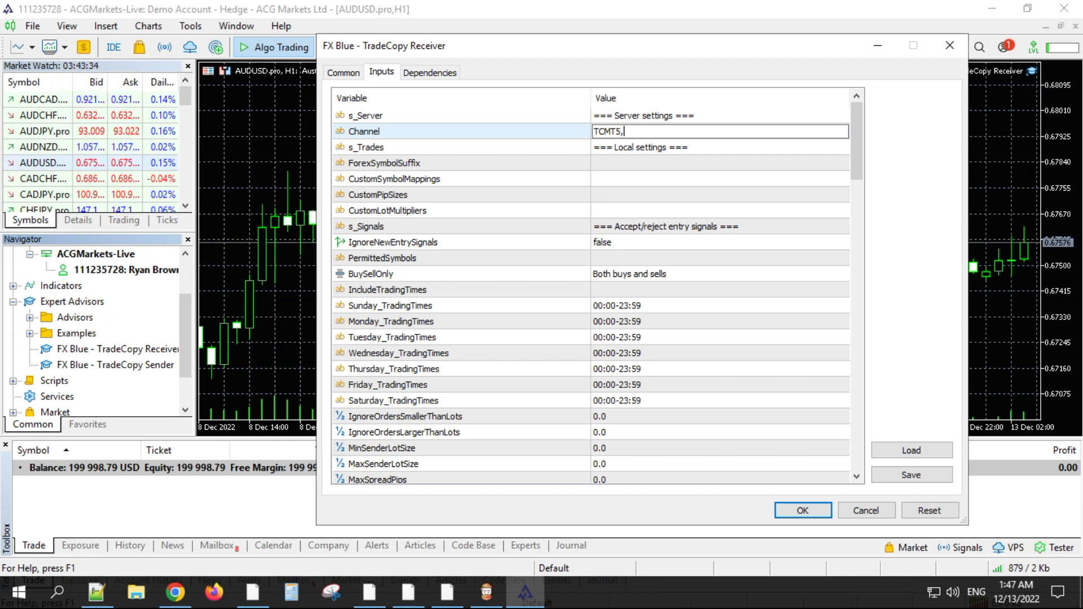
type("MT")
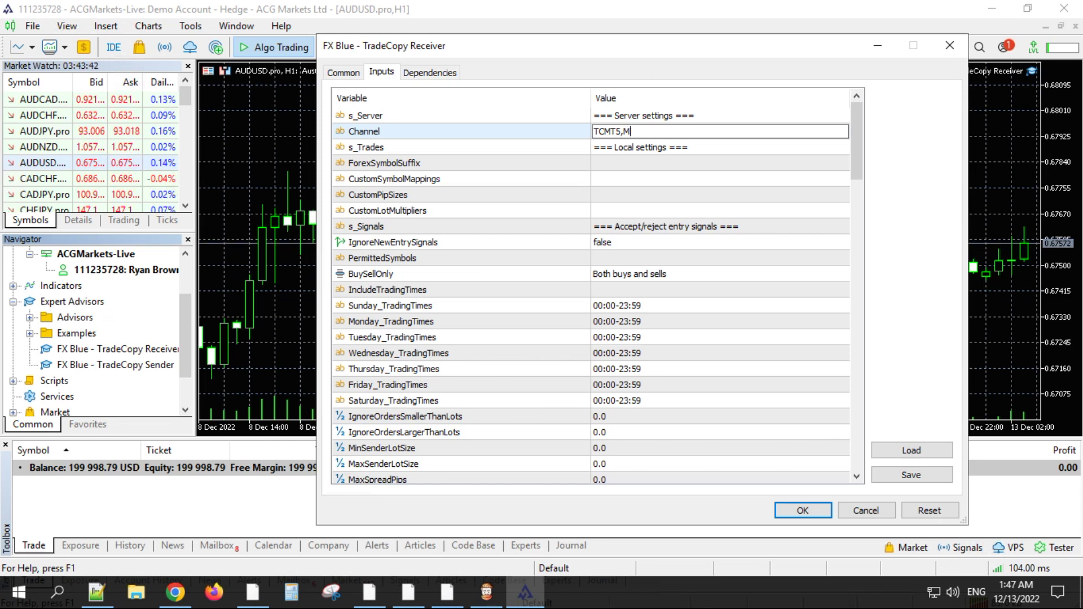
type("T6")
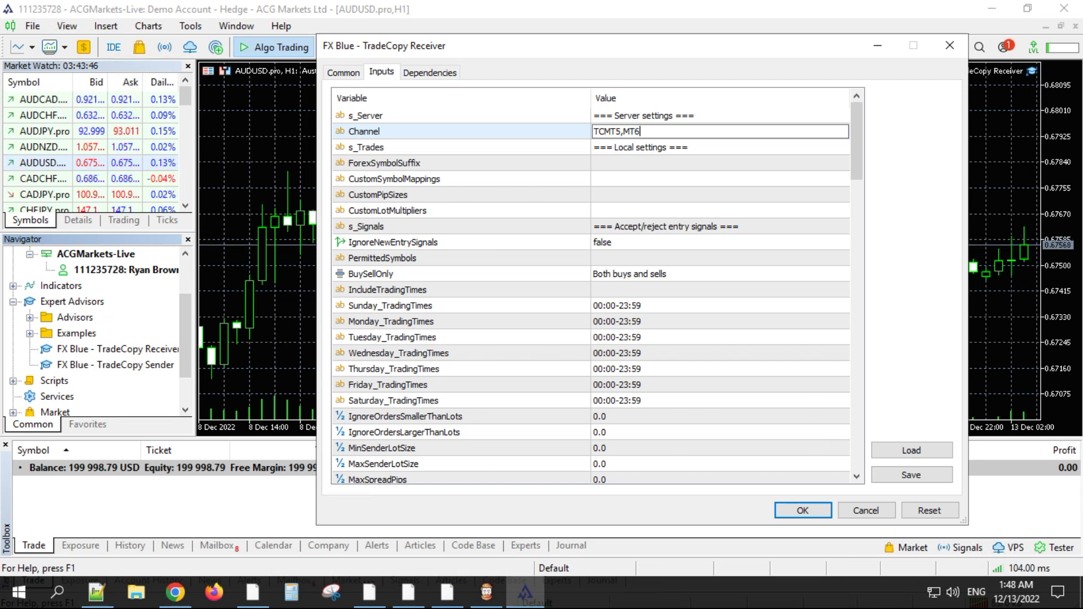
left_click(656, 131)
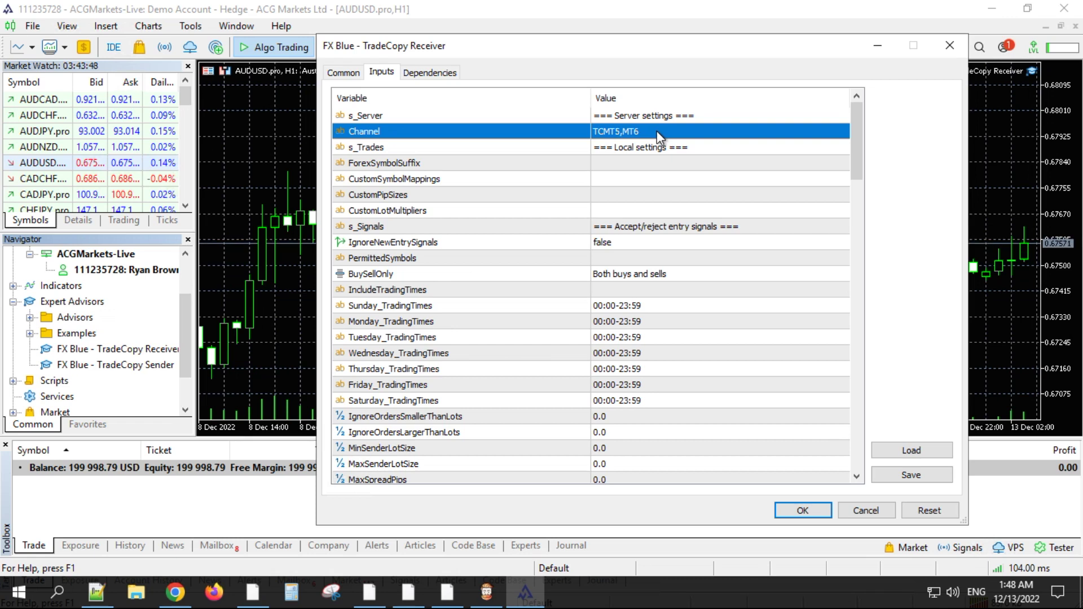
left_click(657, 131)
left_click(658, 131)
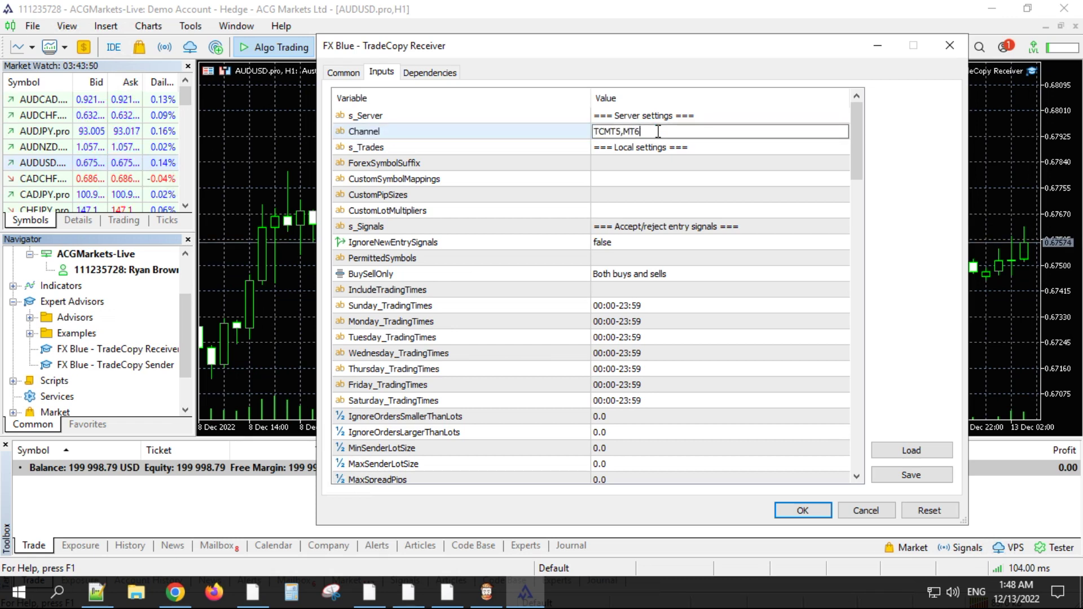
key("BackSpace")
key("Return")
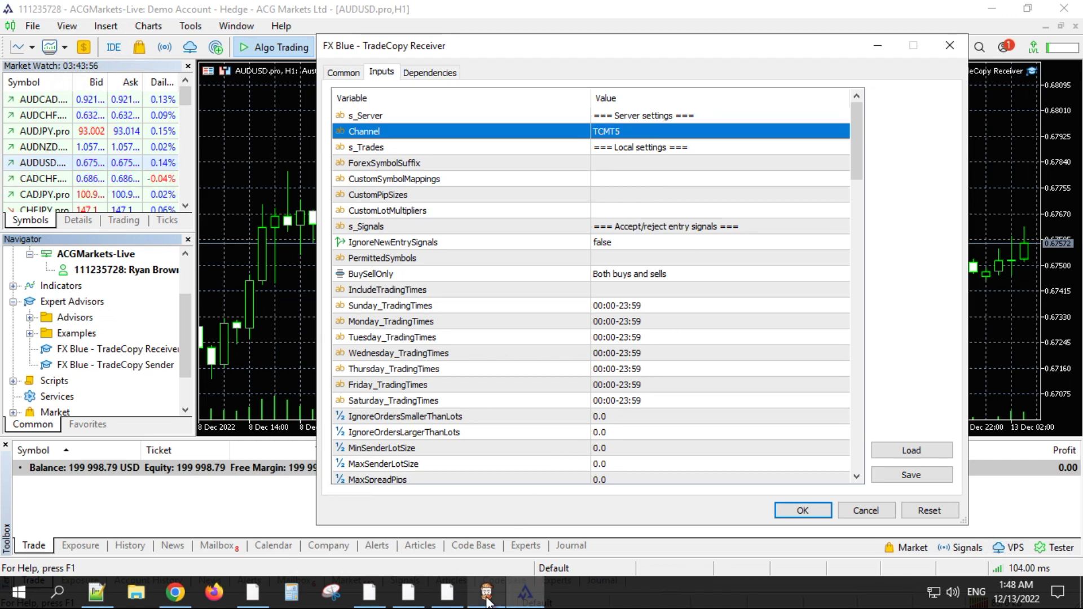
left_click(712, 165)
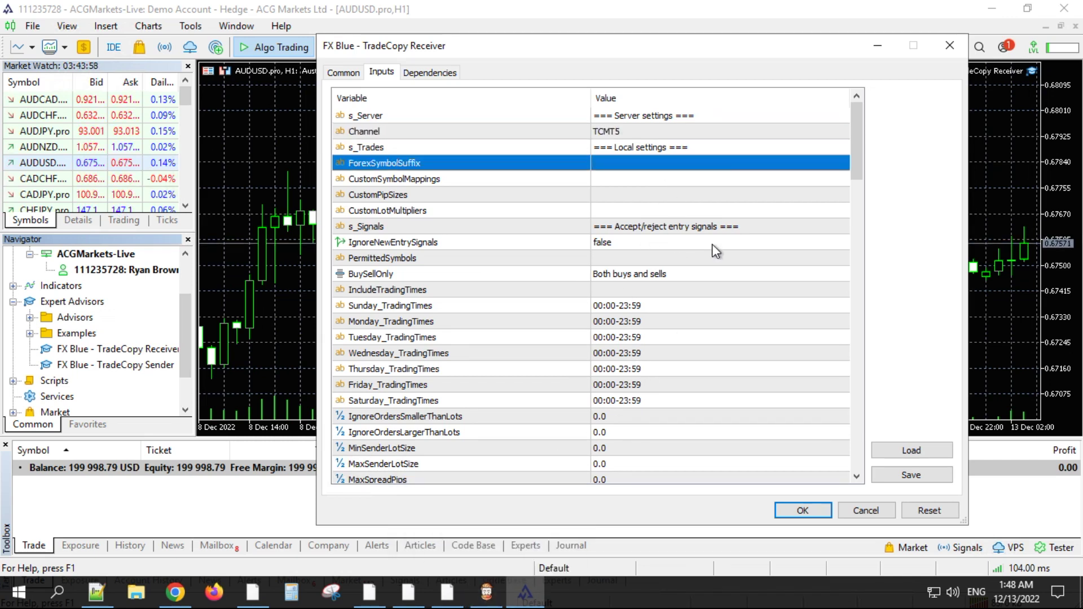
Step: Switch the receiver's RoundUpToBrokerMinimum input from false to true
scroll(713, 398, "down", 5)
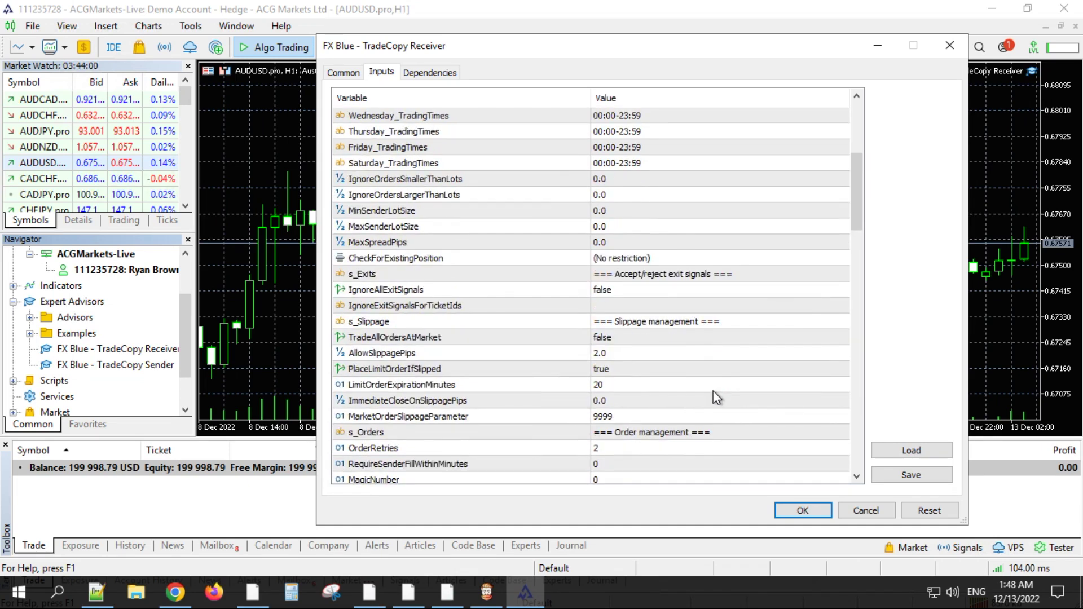
scroll(713, 391, "down", 4)
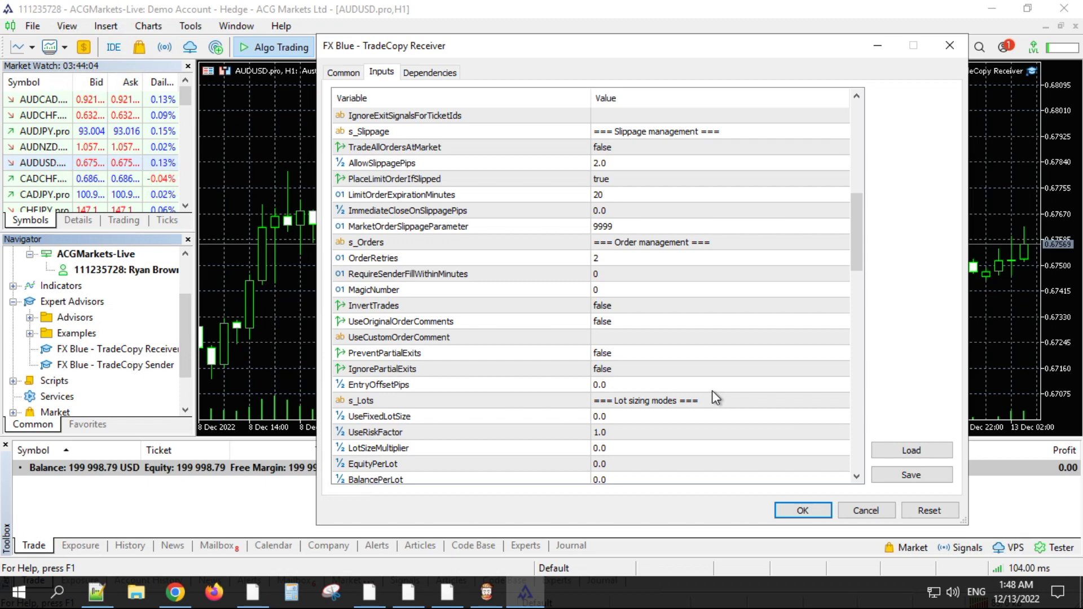
scroll(712, 390, "down", 2)
scroll(712, 390, "down", 4)
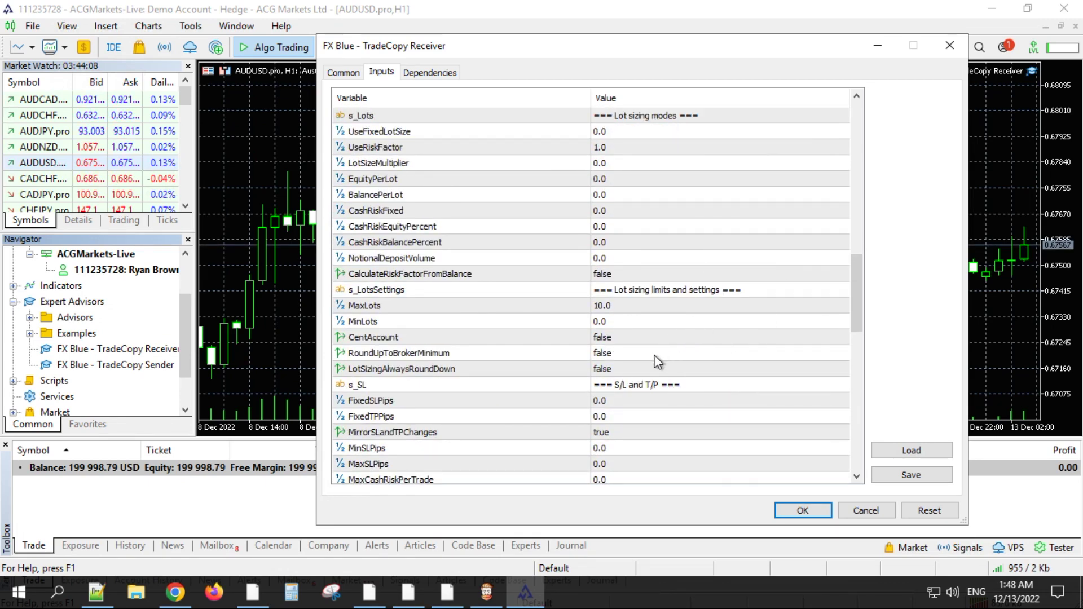
left_click(397, 354)
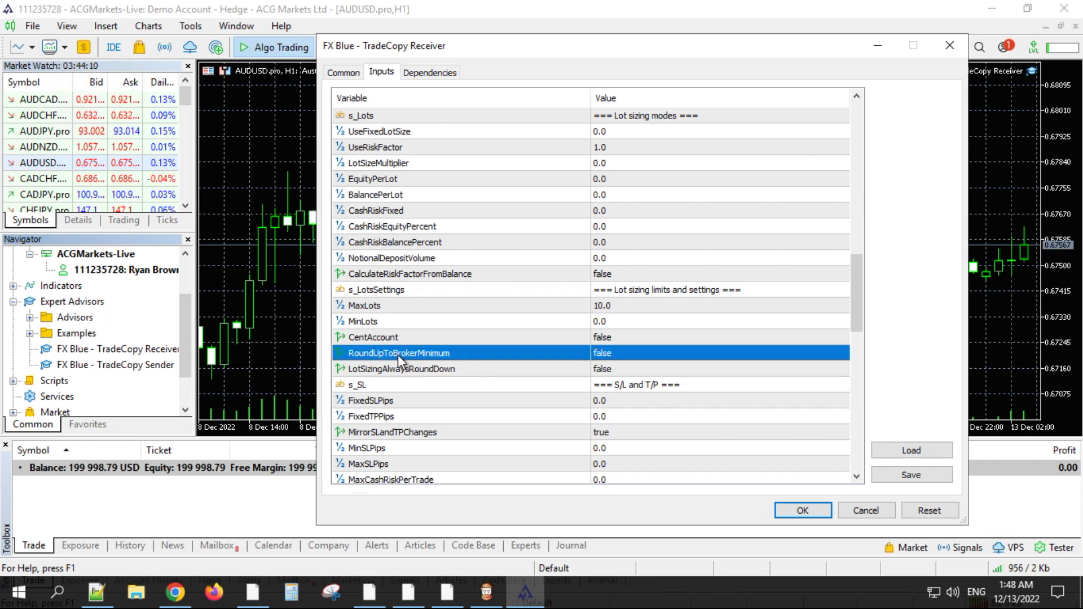
double_click(661, 351)
Step: Review LotSizingAlwaysRoundDown, CentAccount and MinLots, then apply the inputs to start the receiver
left_click(657, 367)
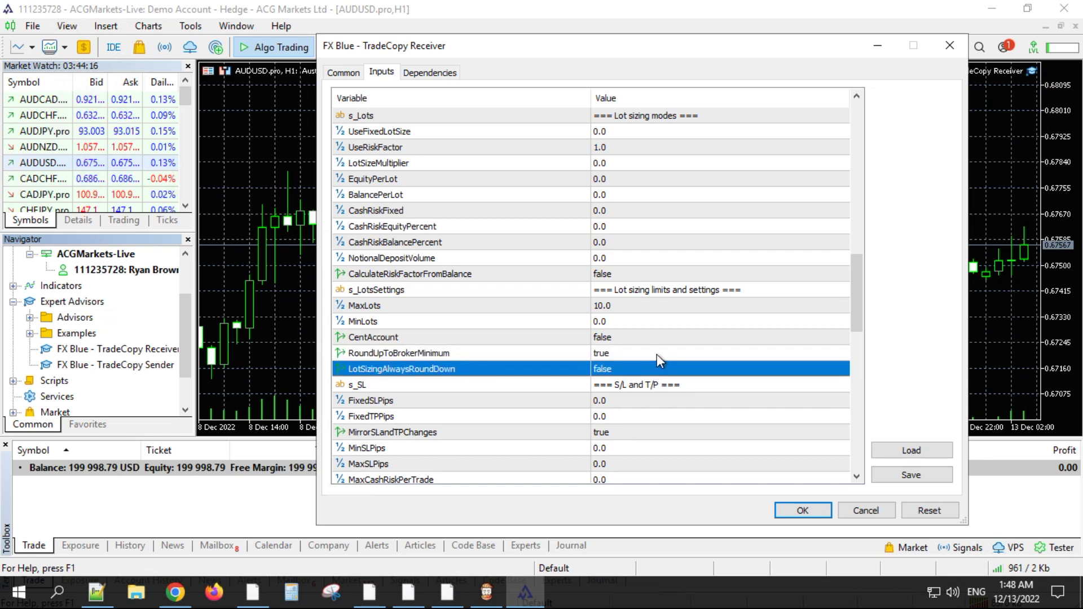
left_click(663, 339)
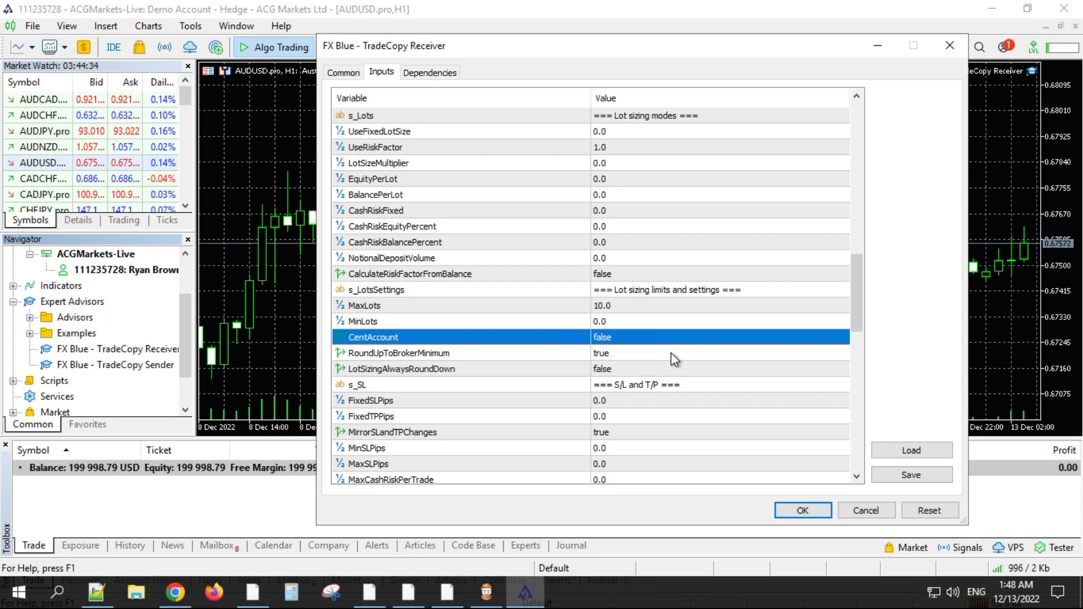
left_click(661, 326)
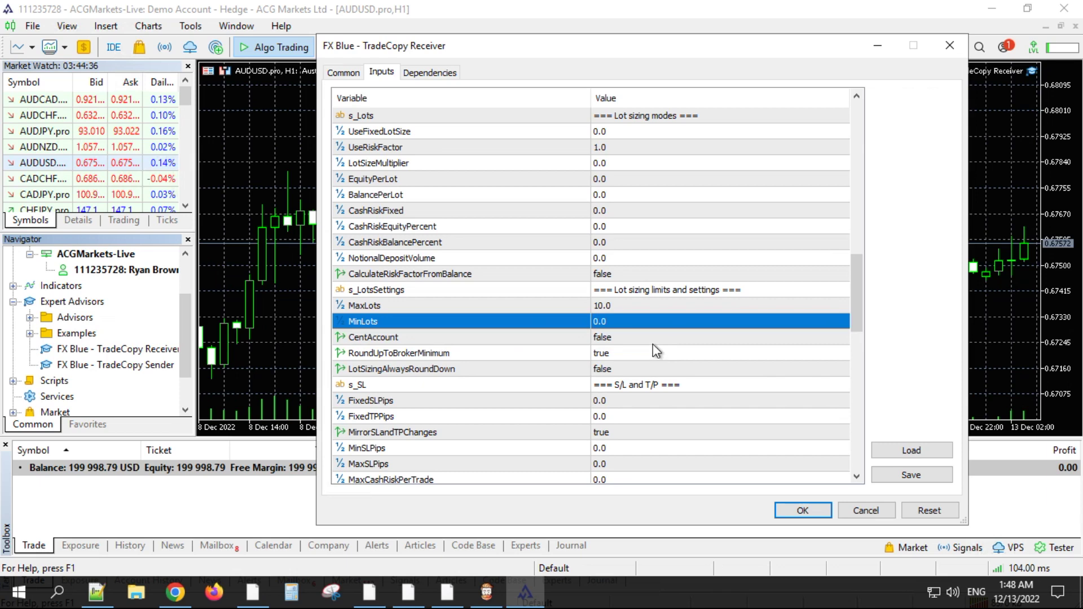
left_click(652, 344)
left_click(652, 353)
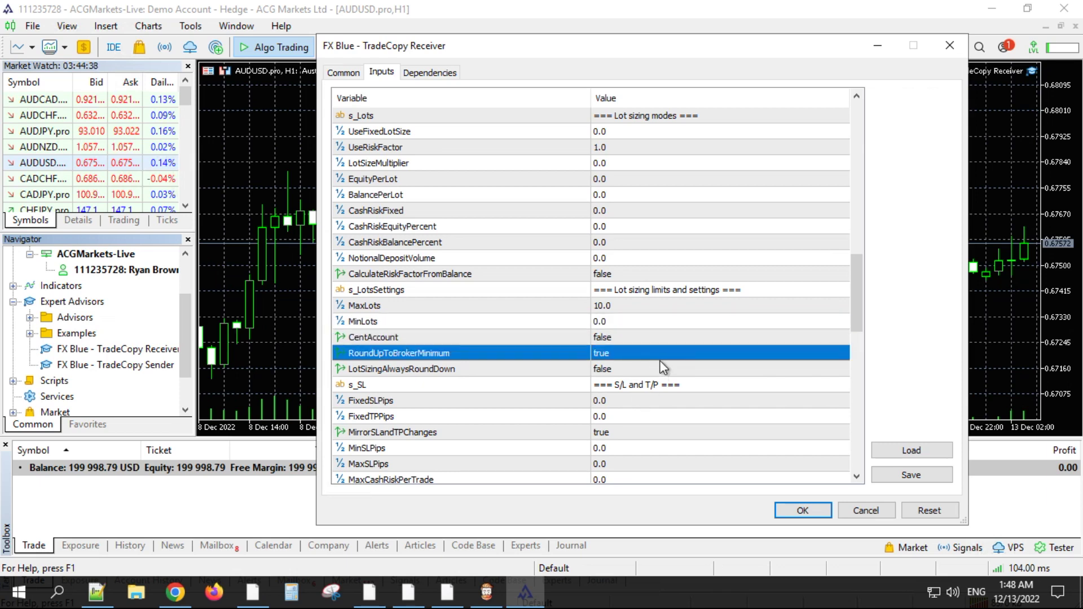
left_click(788, 508)
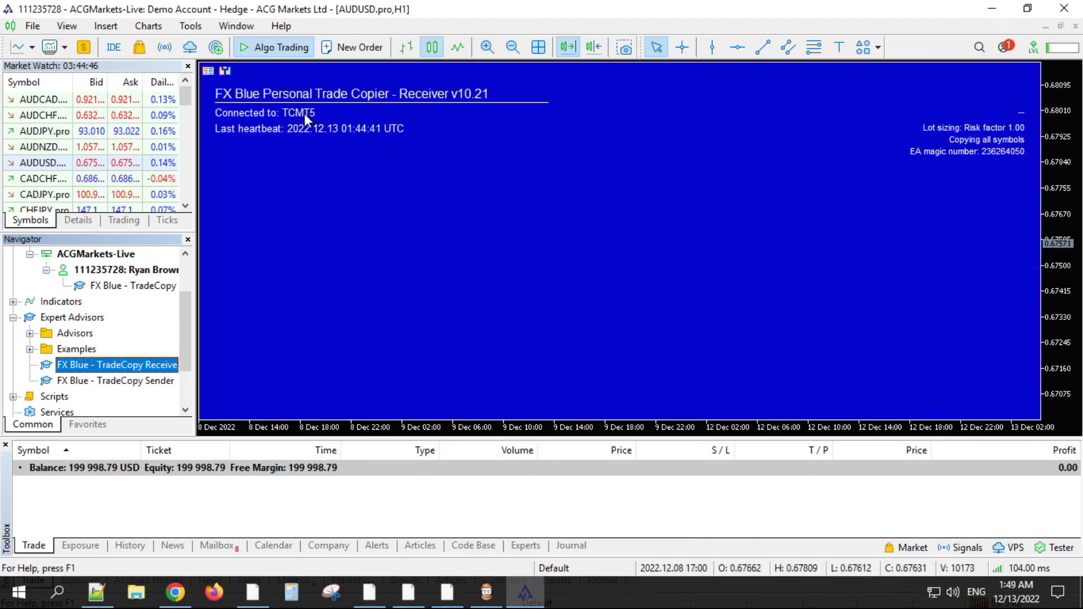
Step: Restore and reposition the MT5 window, and toggle Algo Trading off and back on
left_click_drag(452, 34, 503, 215)
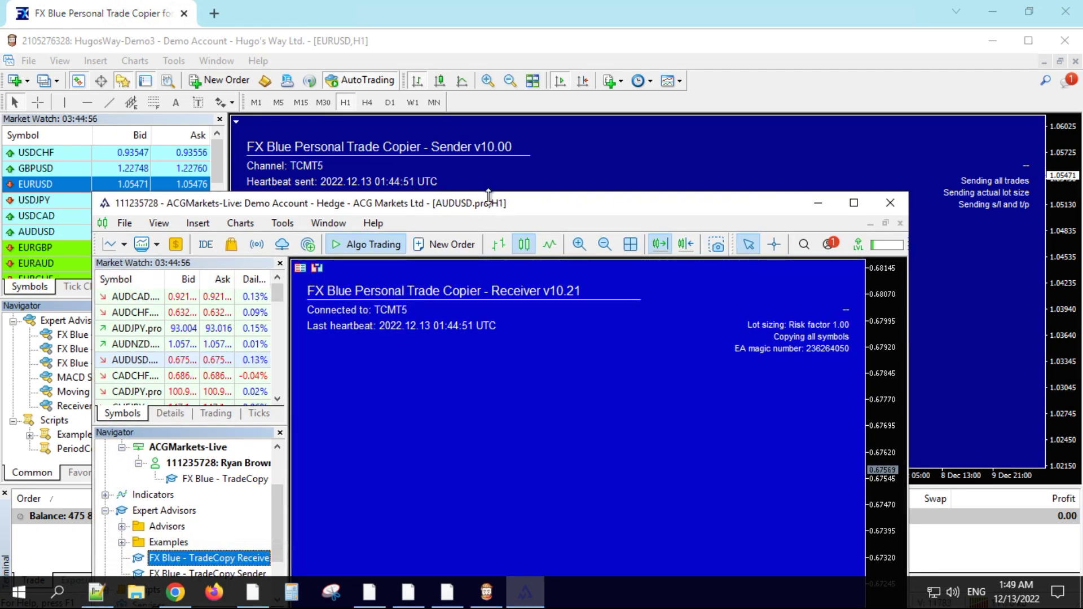
left_click_drag(517, 207, 530, 150)
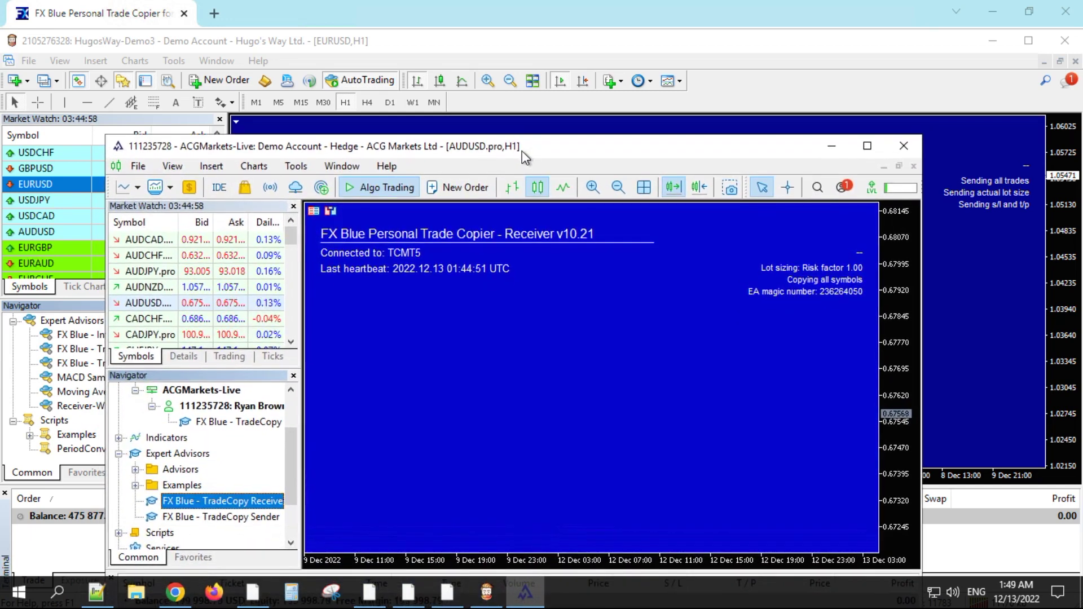
left_click(387, 186)
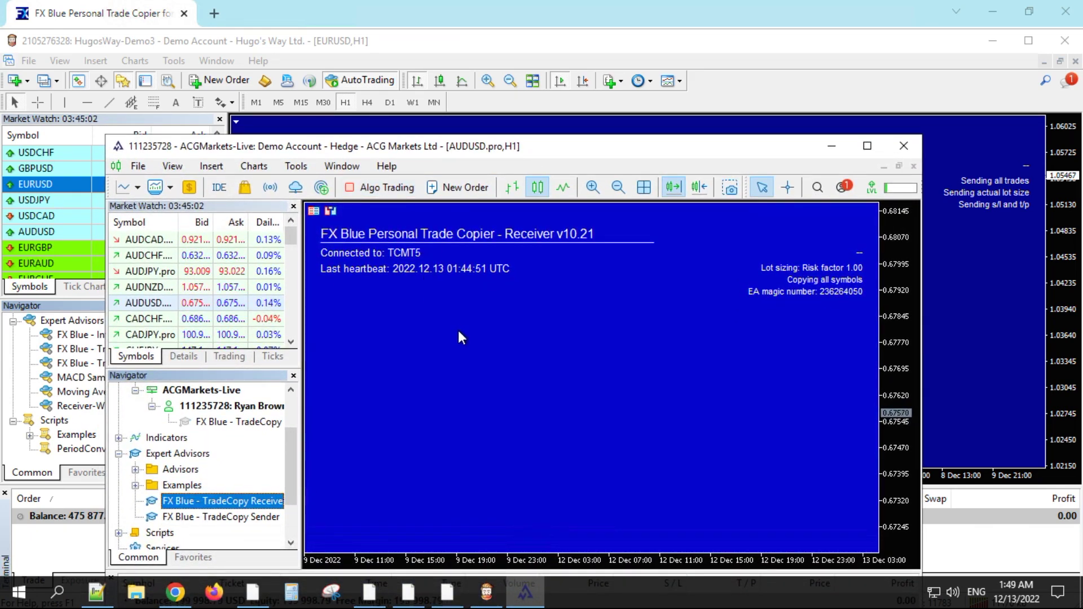
left_click(379, 193)
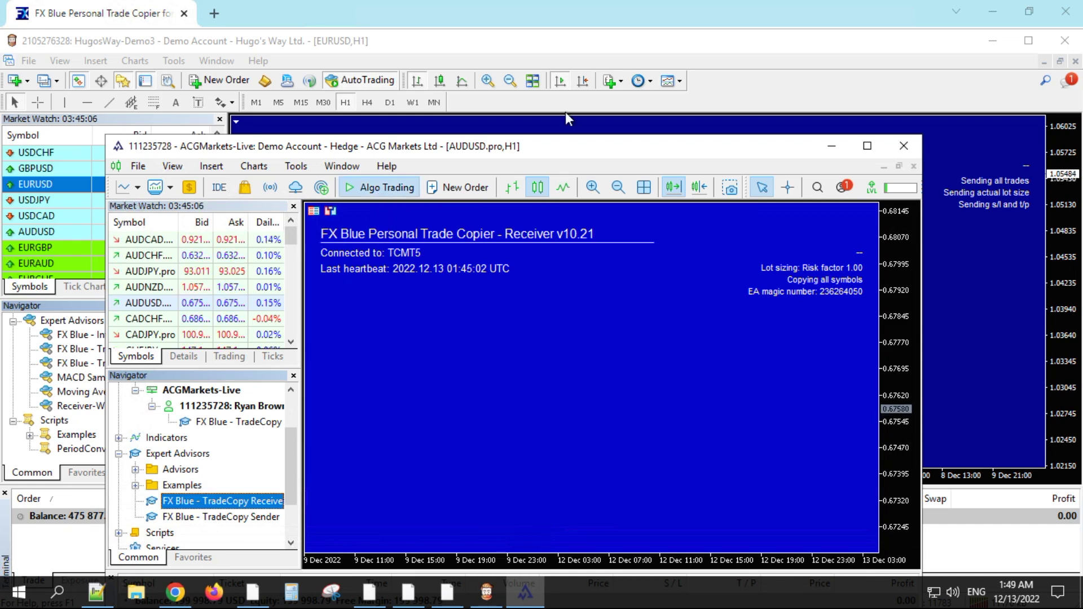
left_click_drag(565, 155, 506, 217)
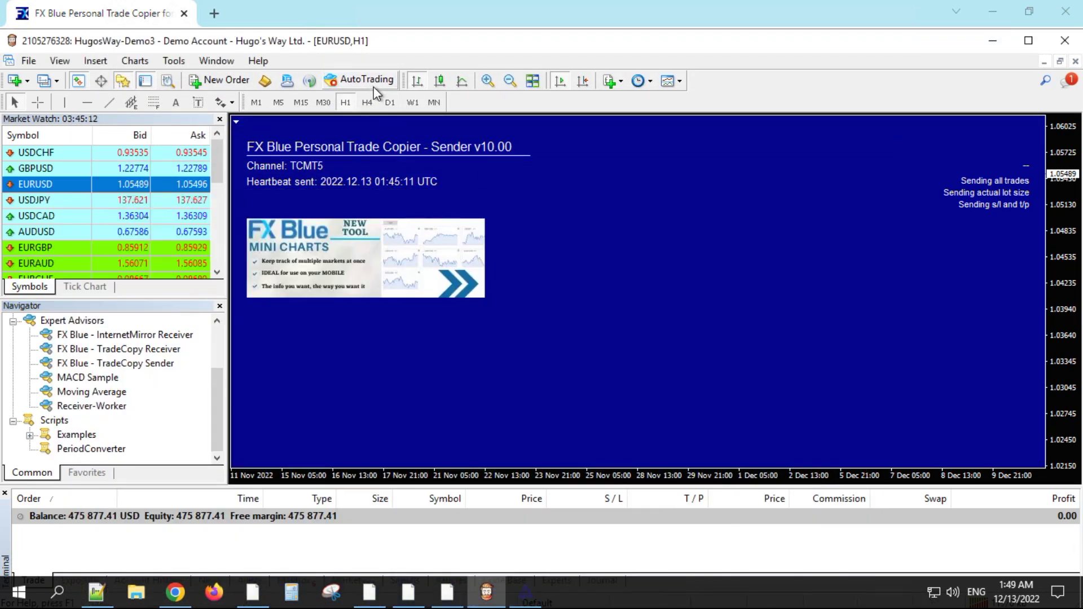
Step: Open a 0.01-lot EURUSD sell at market in MetaTrader 4
left_click(367, 81)
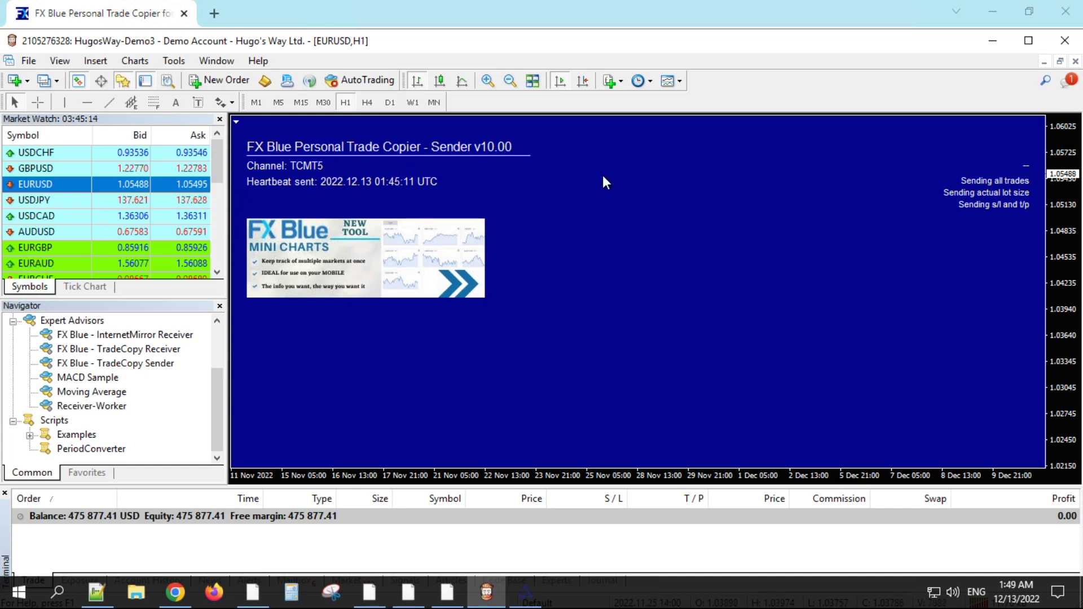
right_click(61, 183)
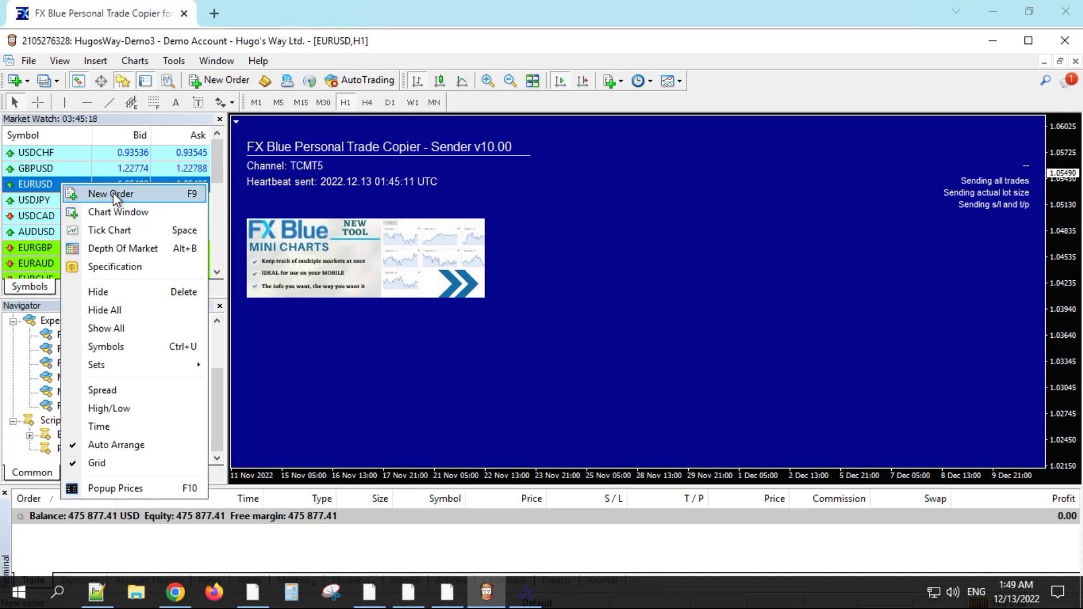
left_click(112, 193)
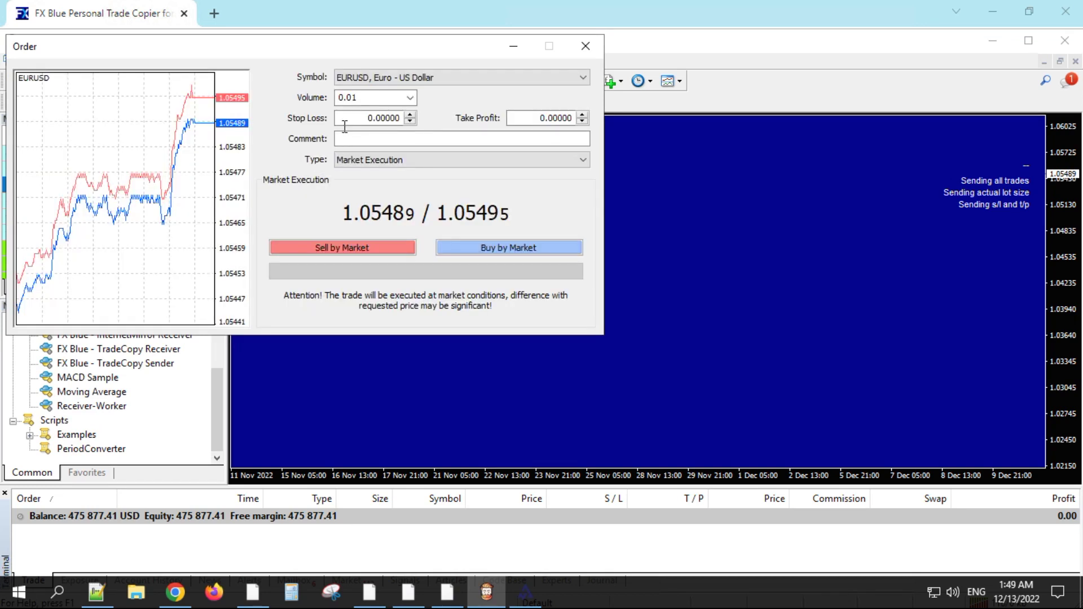
left_click(345, 249)
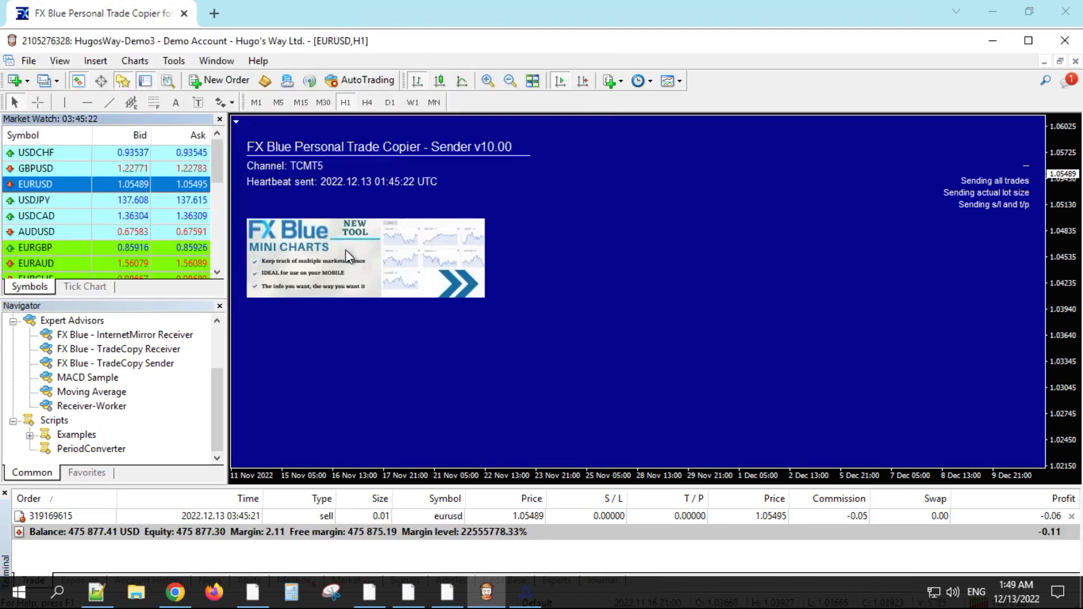
Step: Enable AutoTrading on the MT4 sender, then close the open EURUSD sell trade
left_click(528, 599)
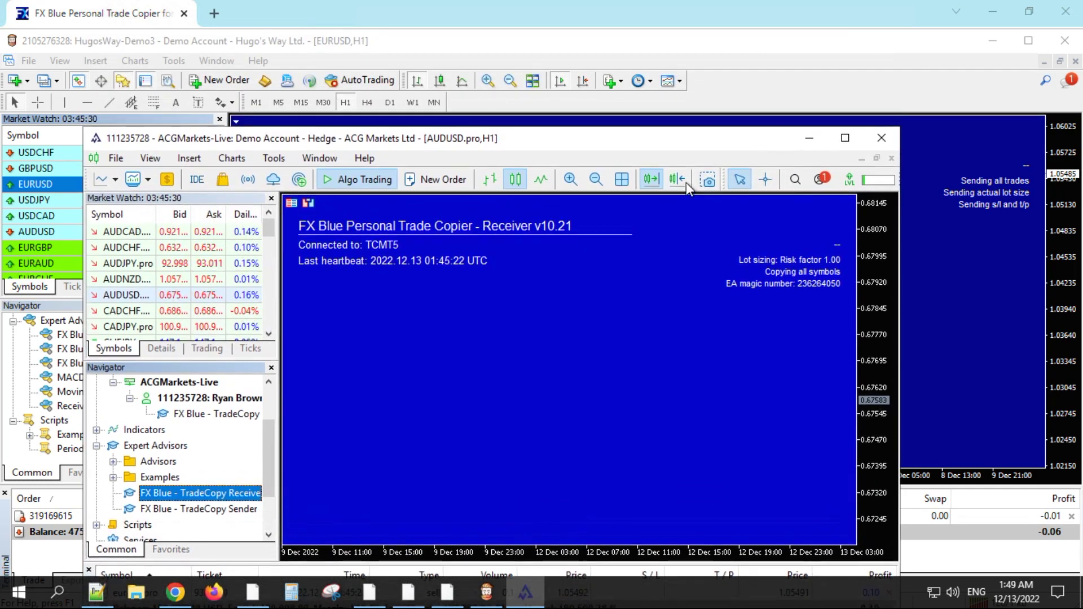
left_click(476, 195)
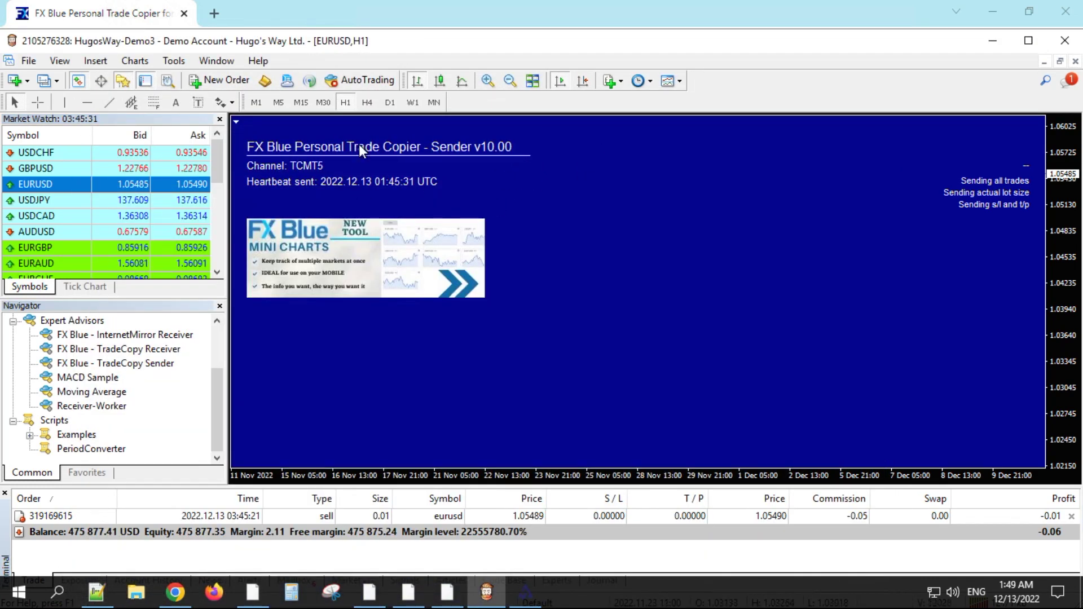
left_click(362, 79)
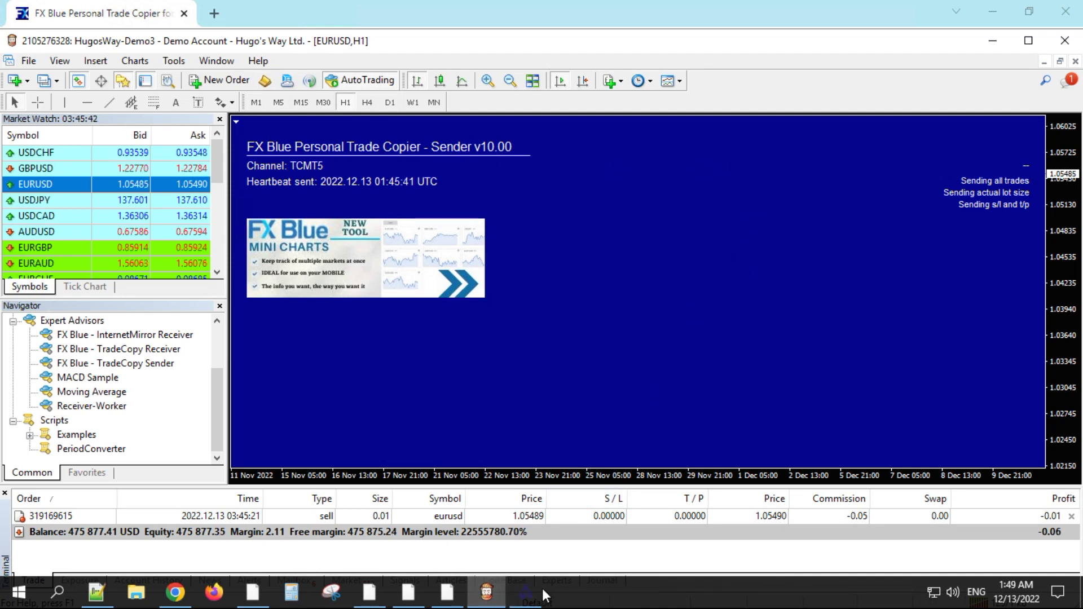
right_click(526, 592)
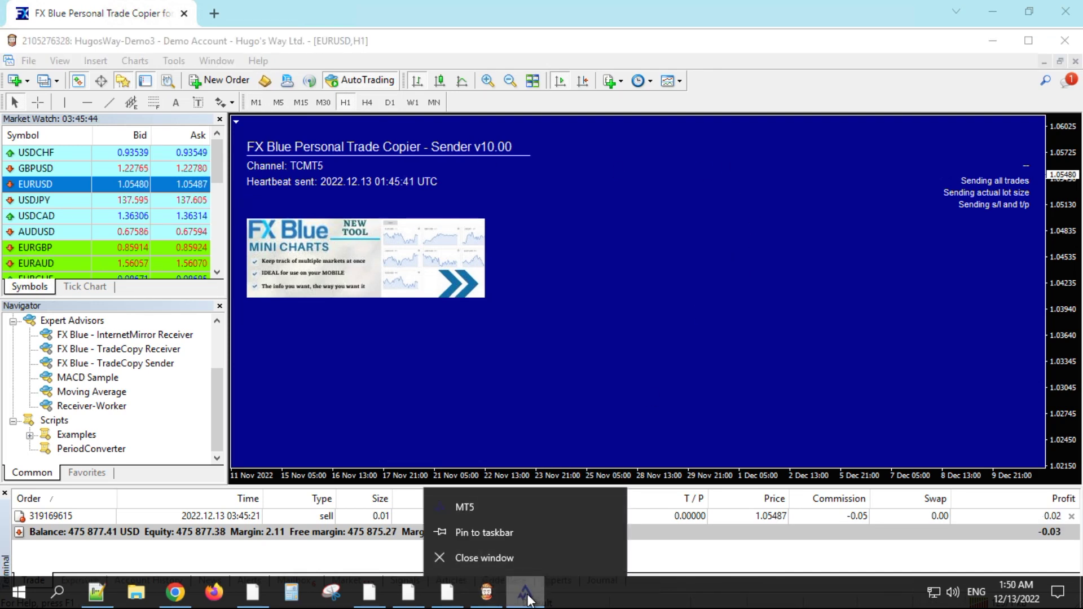
key("Escape")
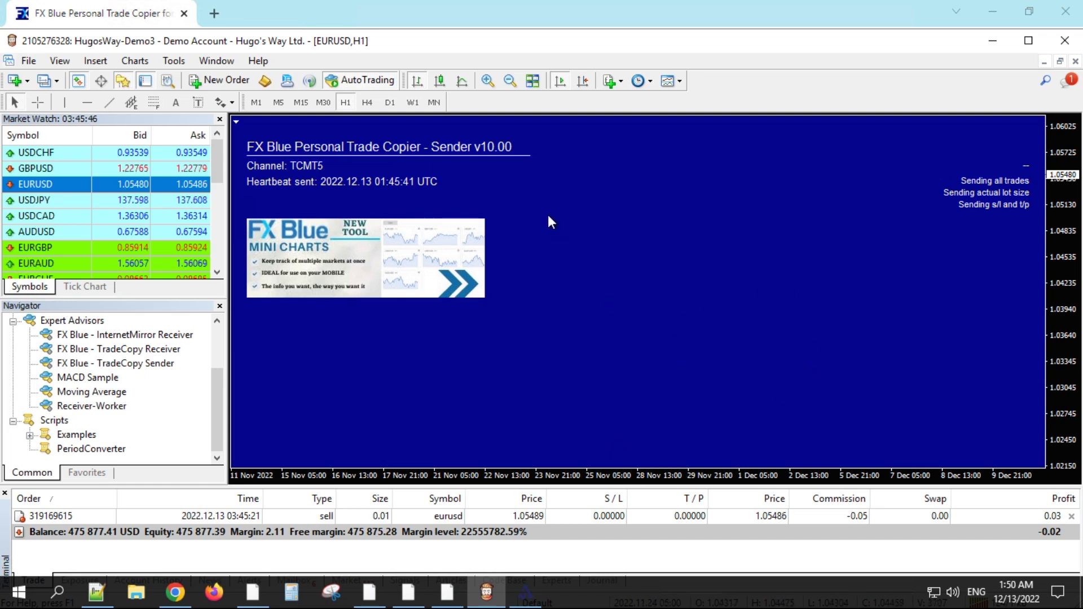
left_click(1072, 518)
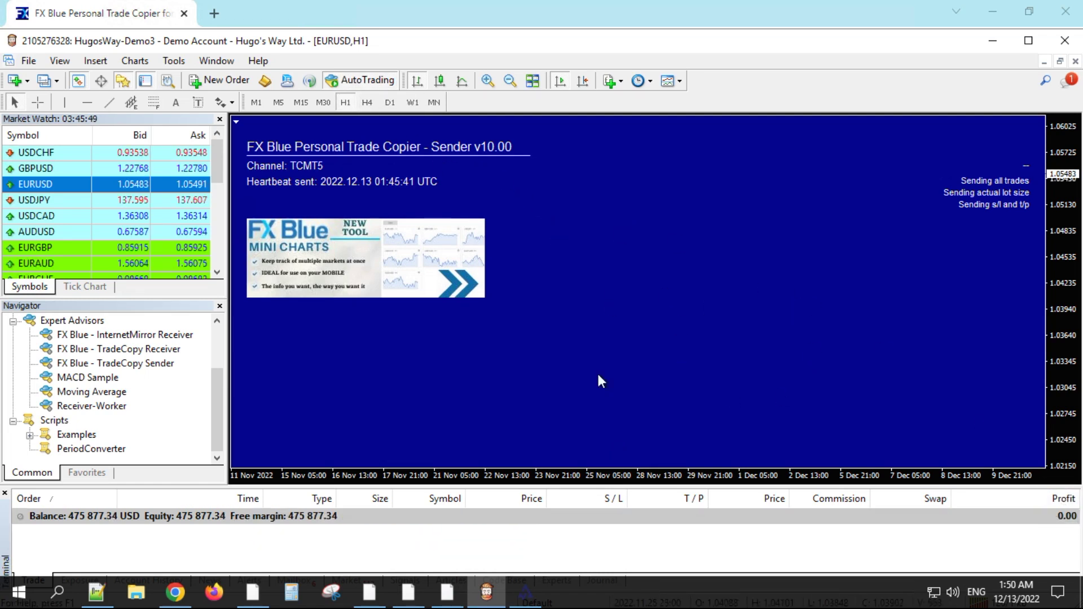
left_click(539, 595)
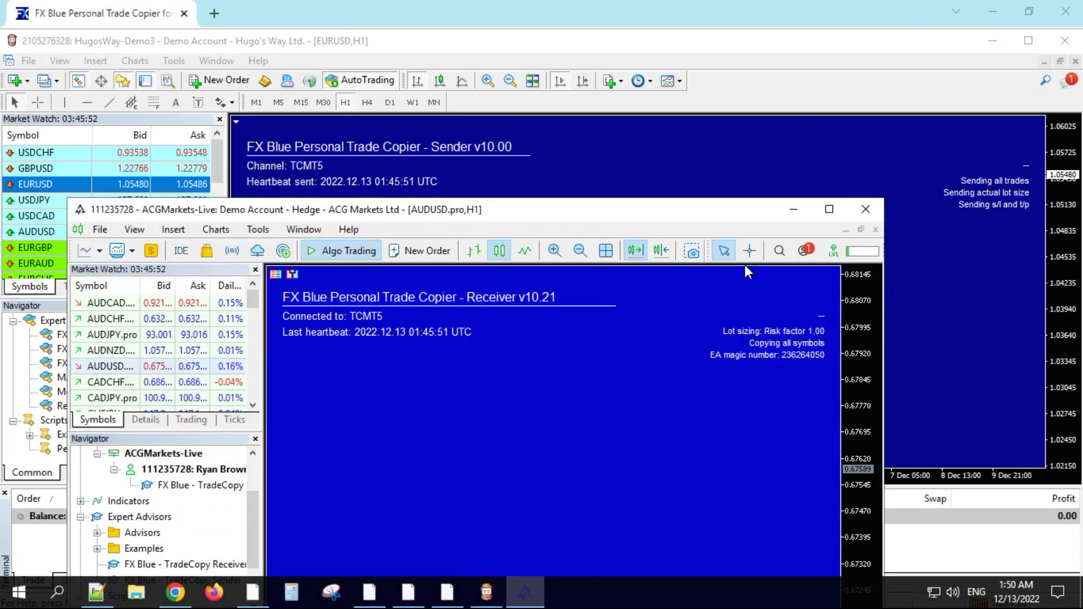
Step: Reposition the MT5 receiver window so its trade list and full title are visible
left_click_drag(719, 210, 757, 34)
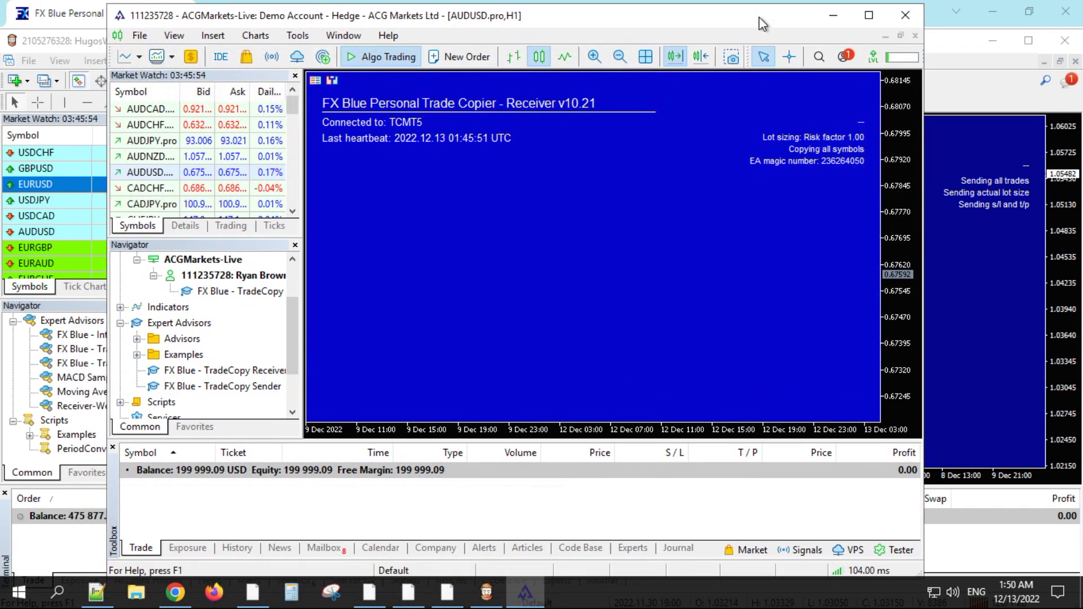
left_click_drag(567, 23, 750, 24)
left_click(257, 367)
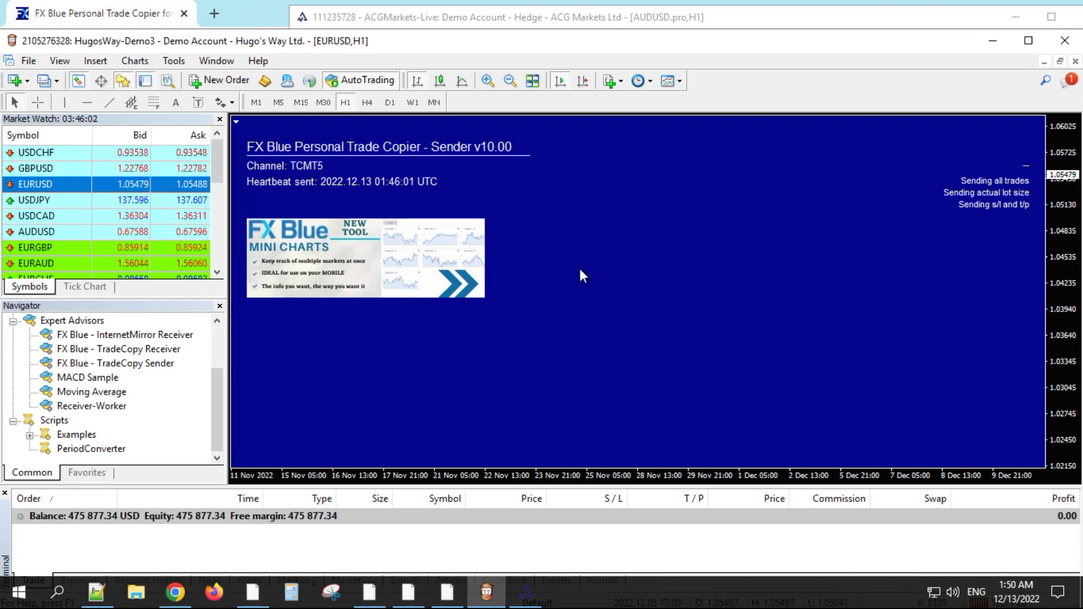
left_click(540, 16)
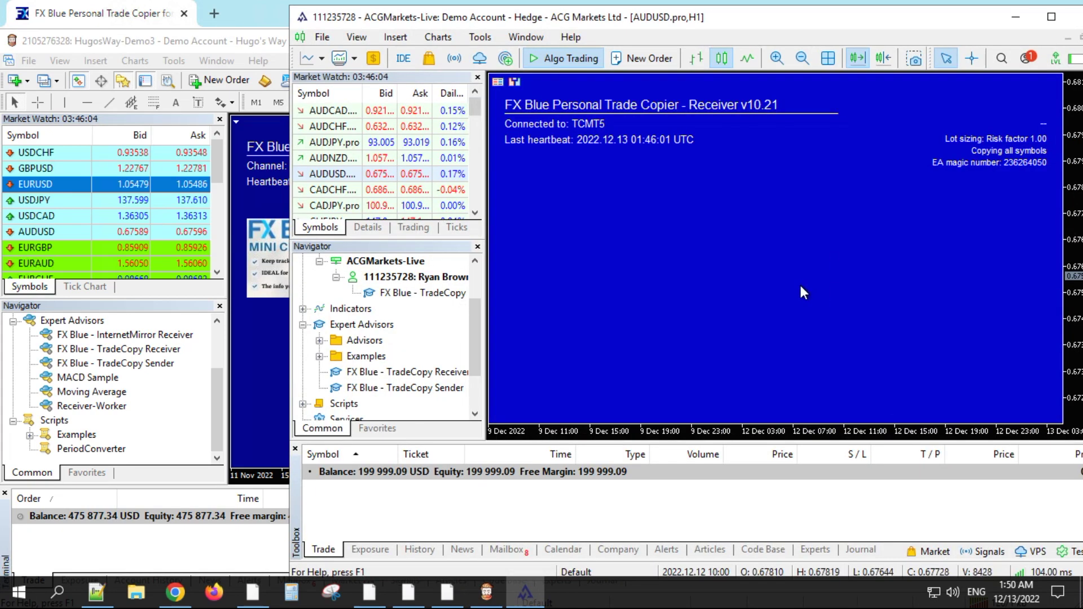
mouse_move(804, 3)
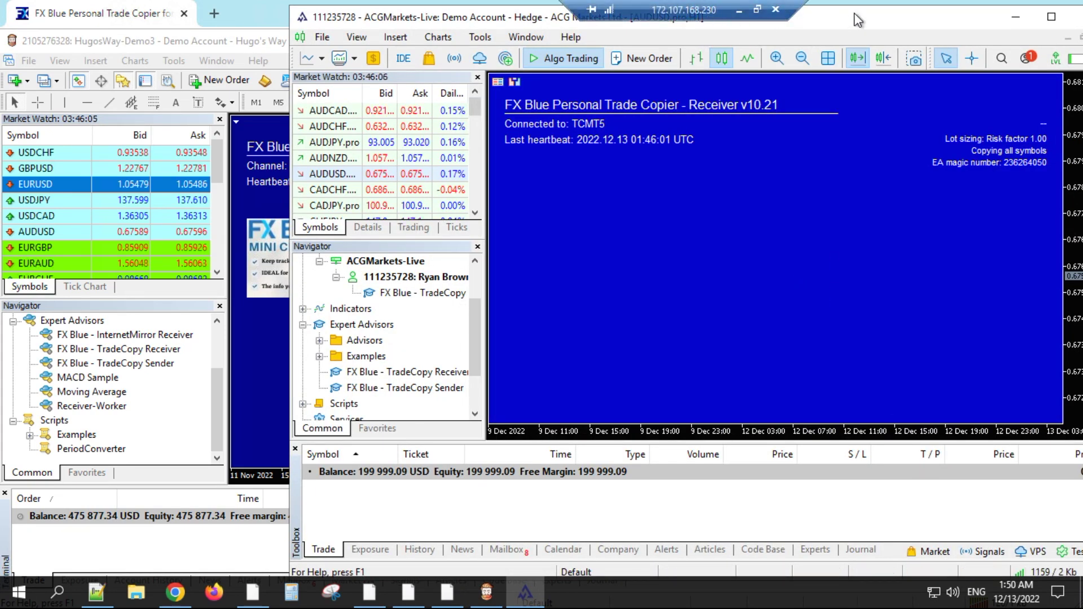
left_click_drag(808, 23, 749, 31)
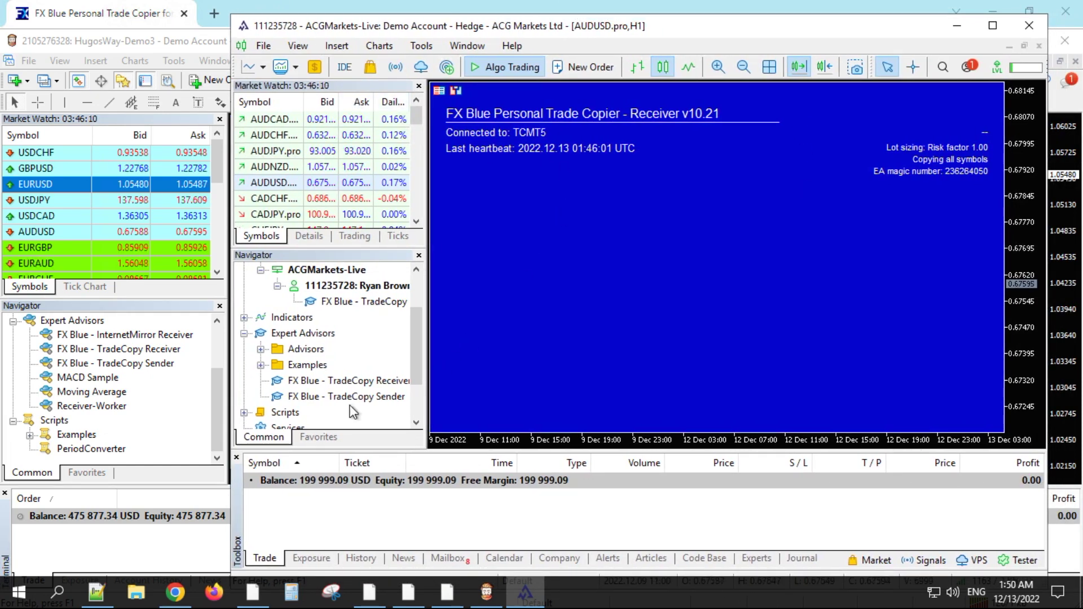
Step: Narrow and reposition the MT4 sender window to reveal the receiver chart
left_click(164, 543)
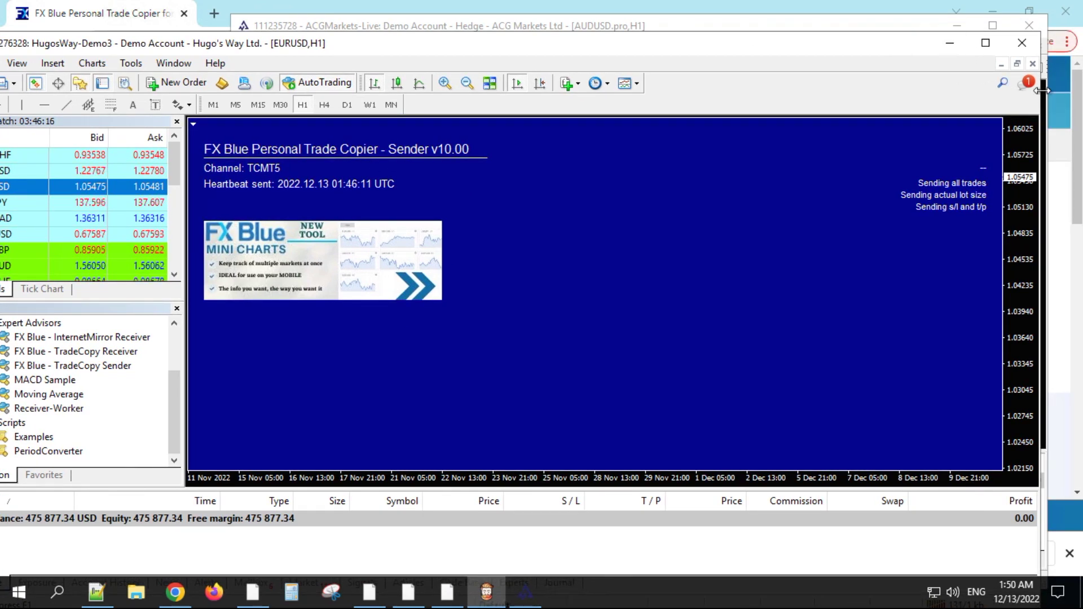
left_click_drag(779, 152, 731, 153)
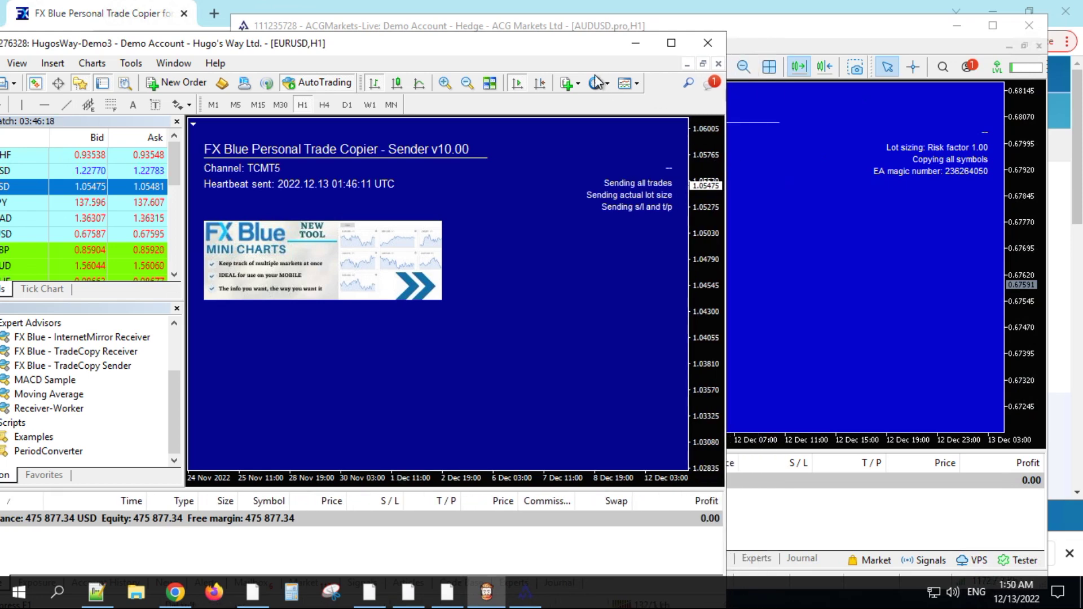
left_click_drag(598, 34, 679, 29)
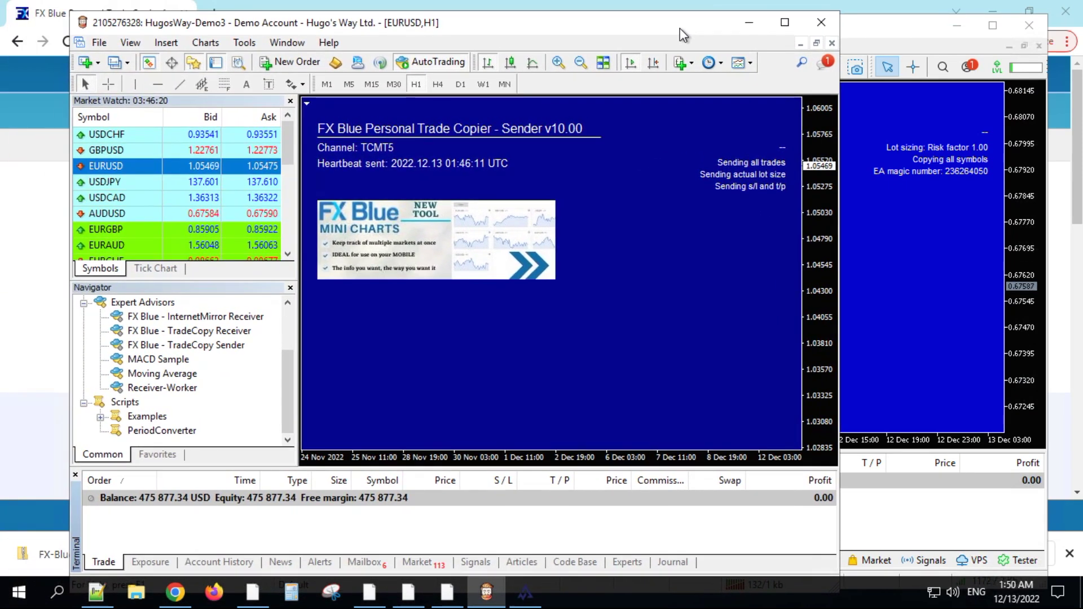
Step: Open a 0.01 EURUSD market sell and confirm MT5 copied it as 0.1 lots
right_click(163, 172)
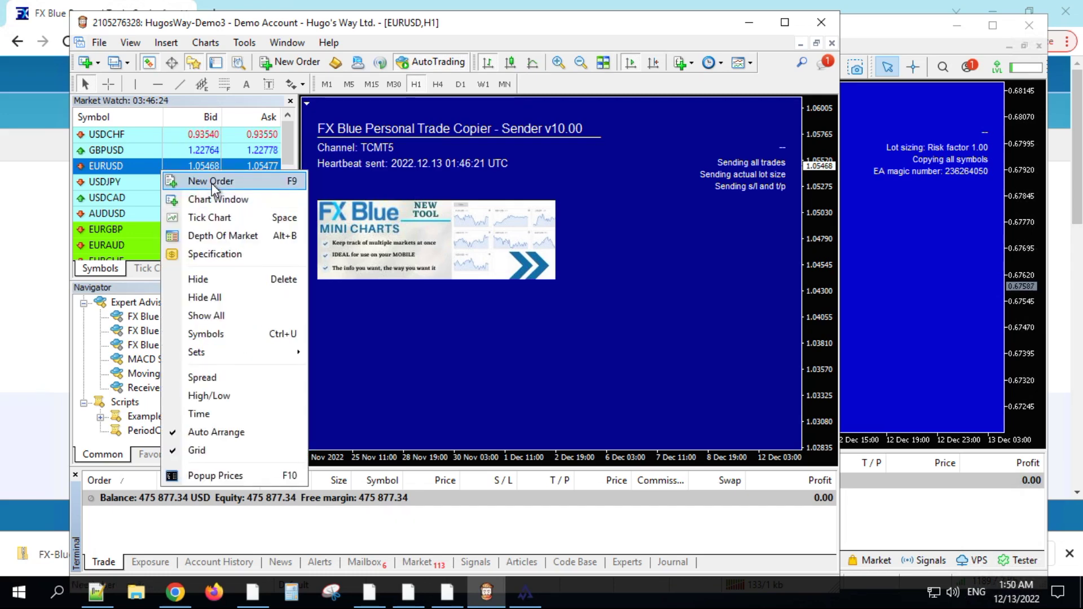
left_click(192, 180)
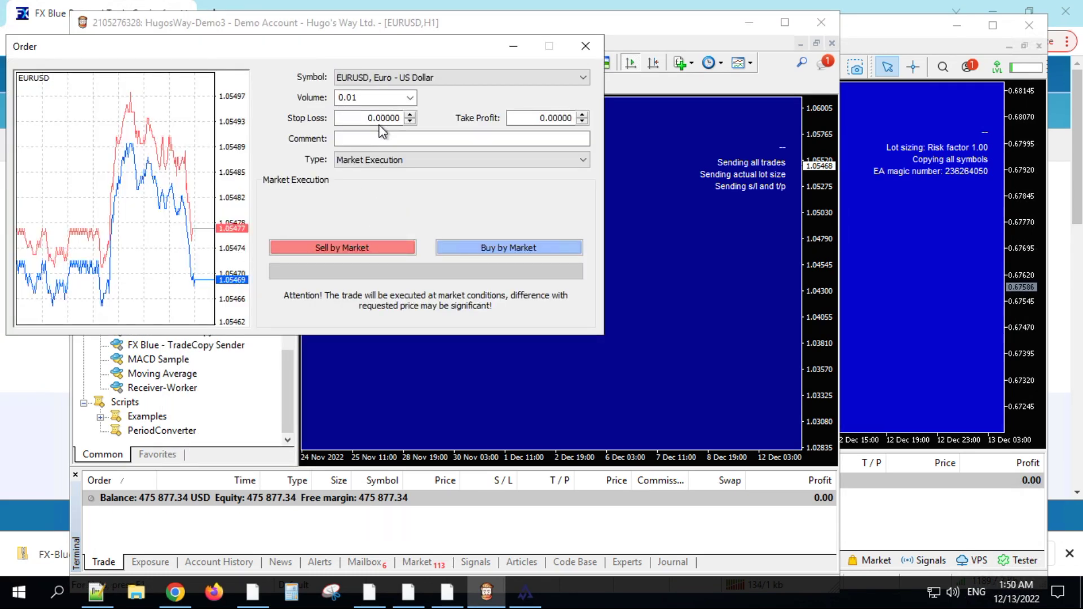
left_click(370, 248)
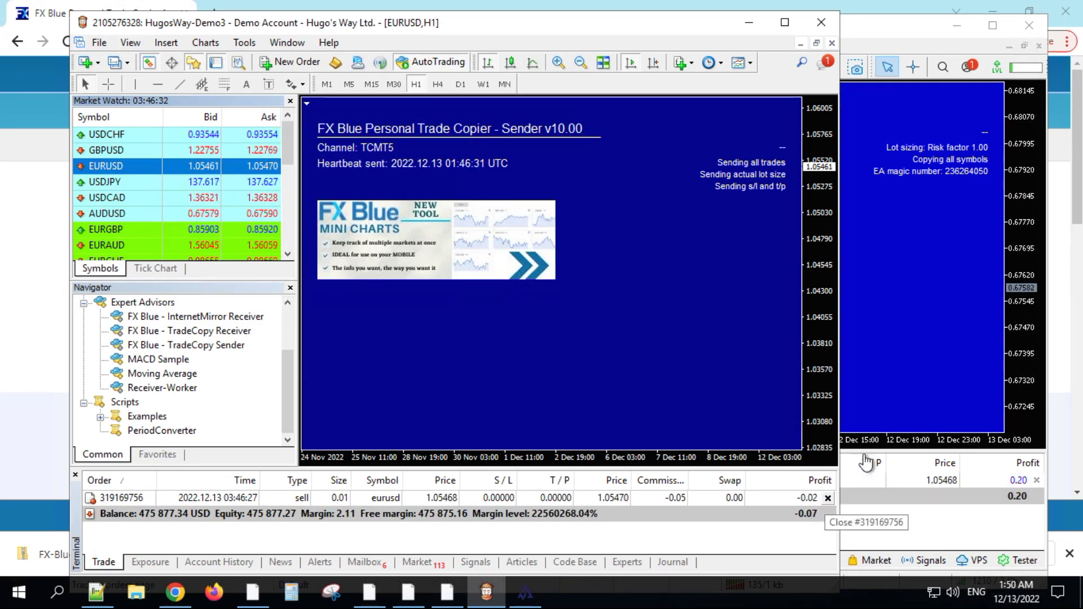
left_click(874, 373)
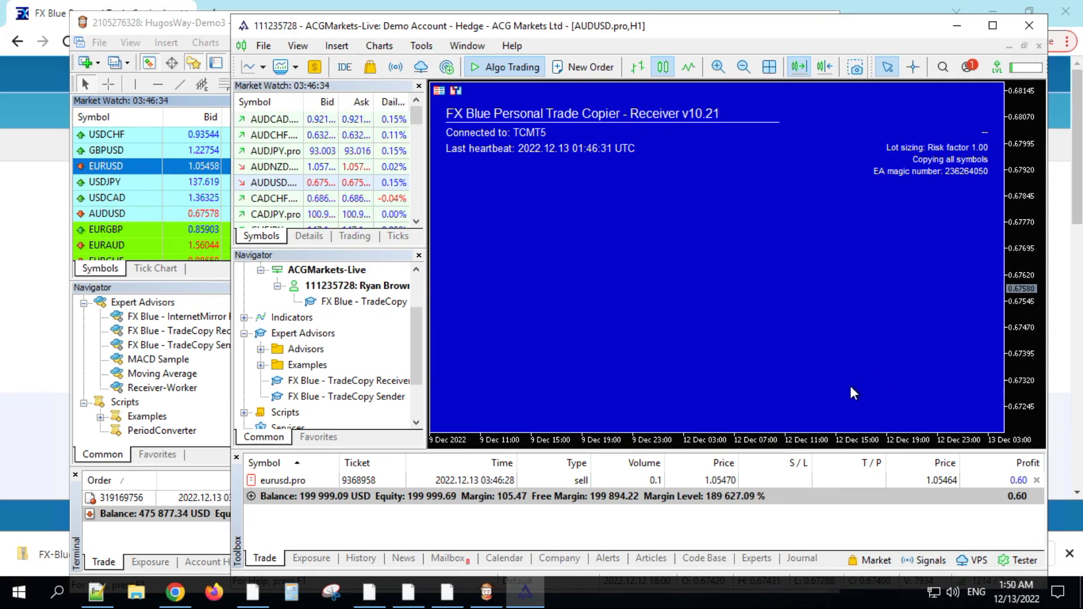
Step: Close the EURUSD sell in MetaTrader 4, leaving no open trades
left_click(216, 531)
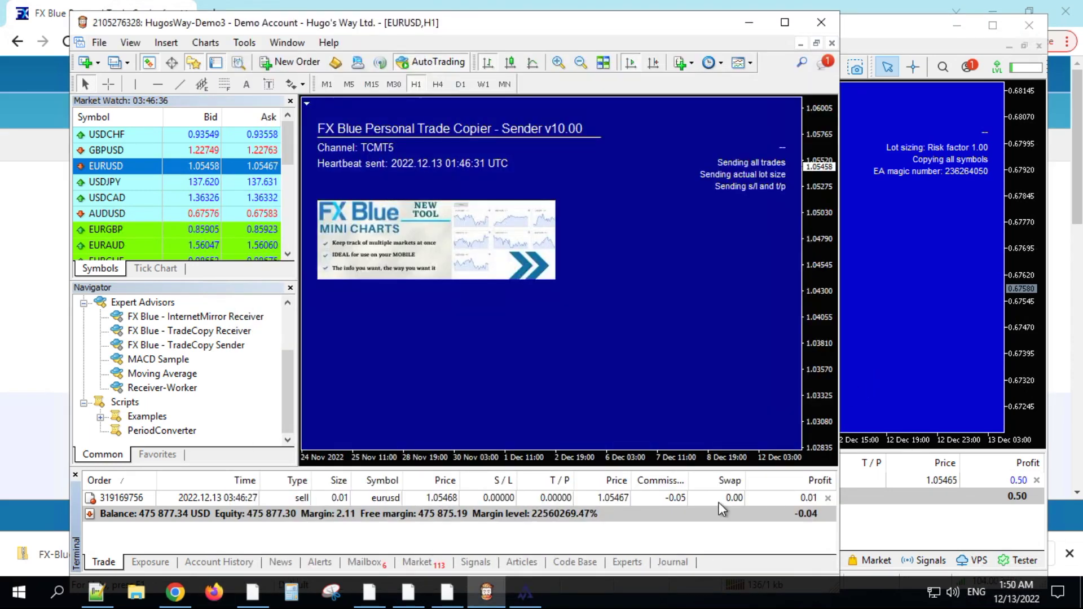
left_click(828, 498)
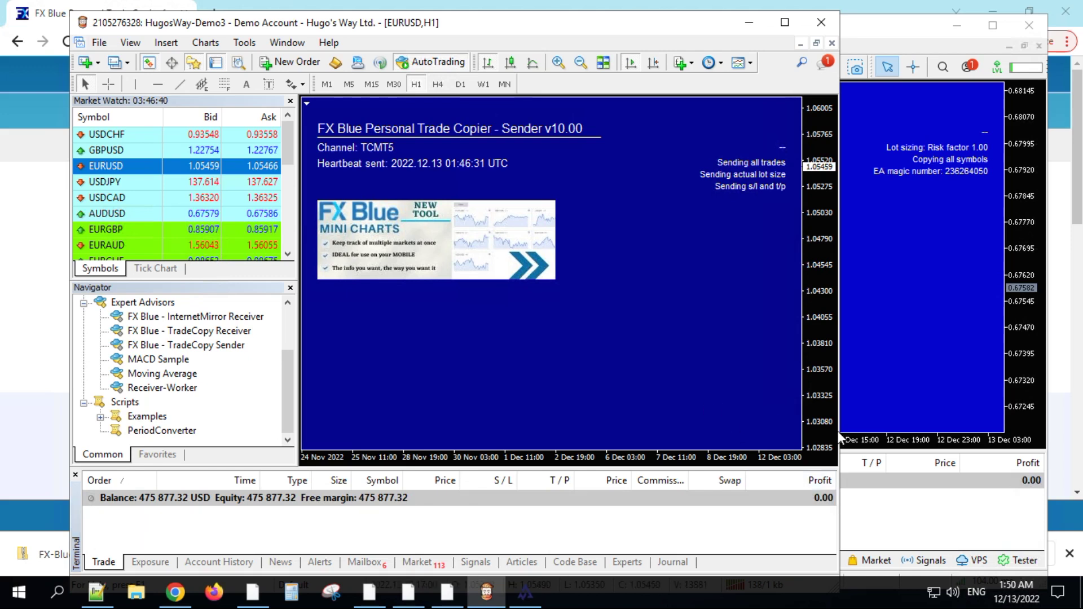
right_click(128, 168)
Step: Open another EURUSD market sell, then enable One Click Trading in MT5 and close the eurusd.pro copy
left_click(171, 179)
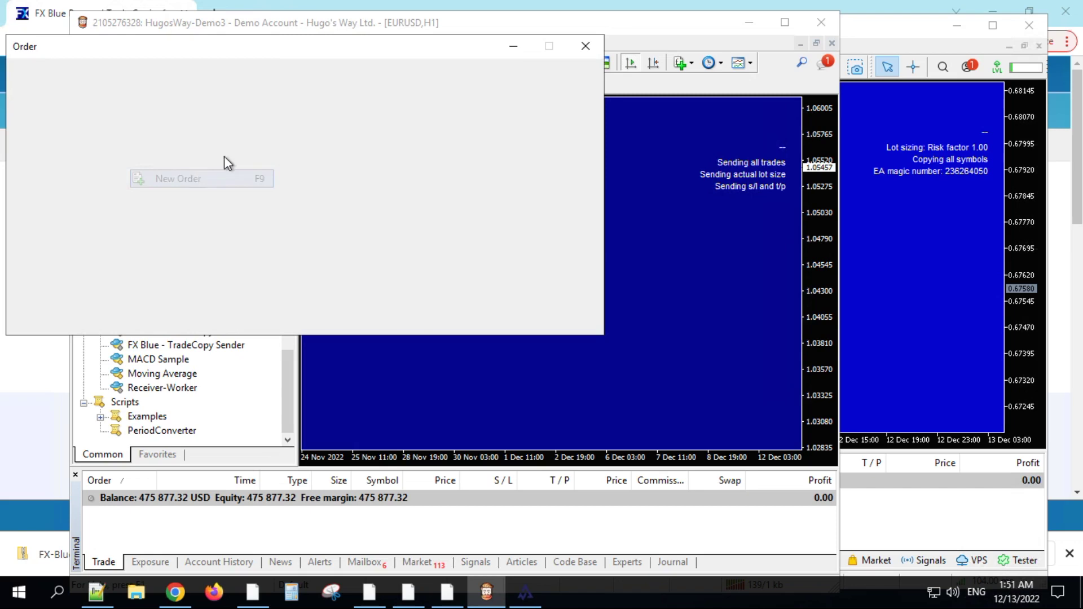
left_click(372, 243)
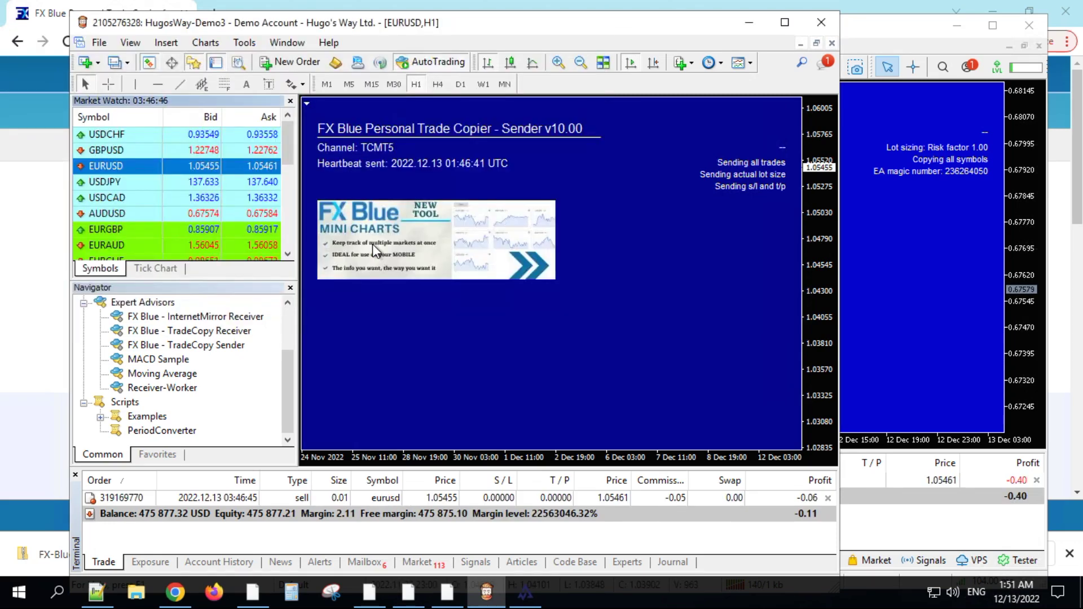
left_click(1037, 480)
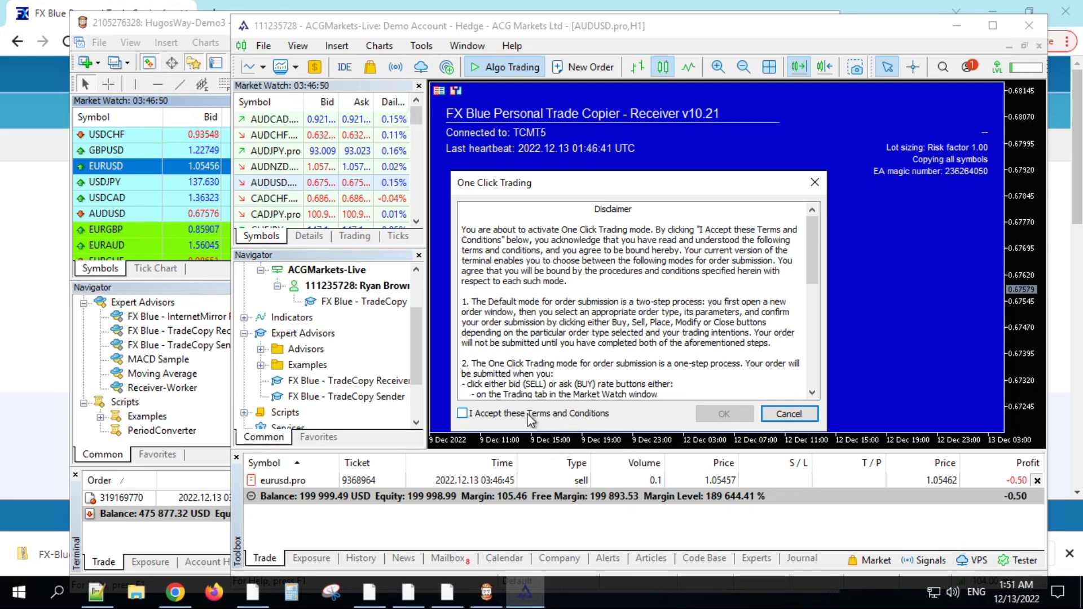
left_click(558, 415)
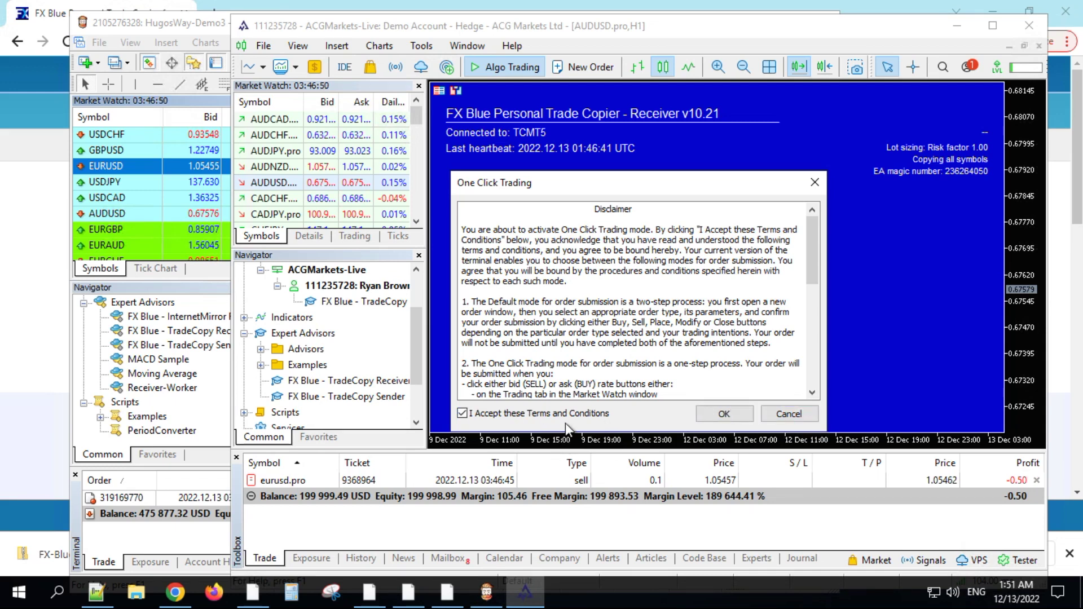
left_click(724, 415)
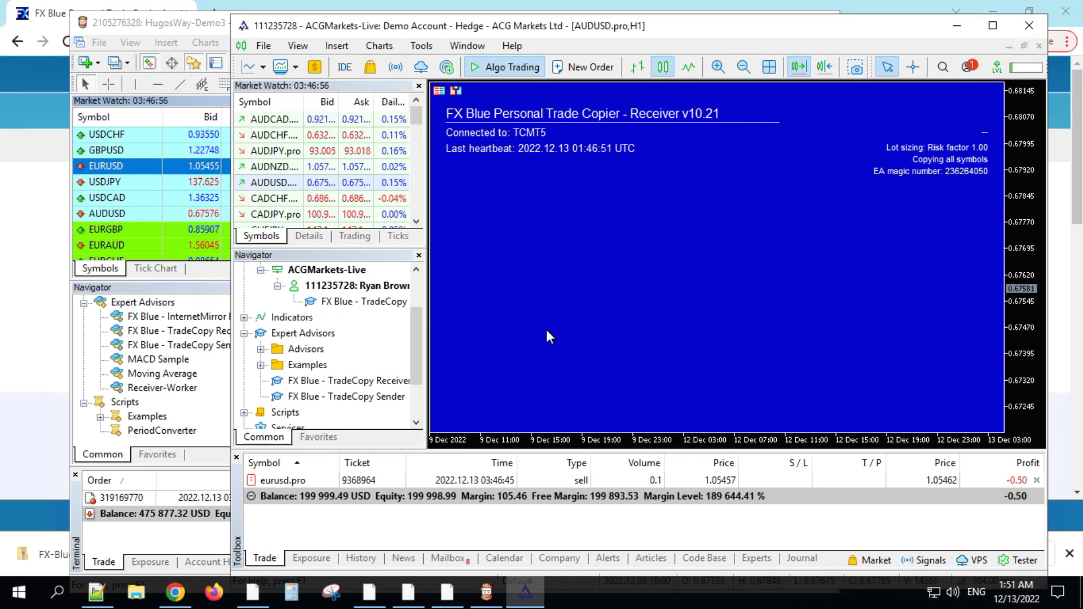
left_click(1034, 481)
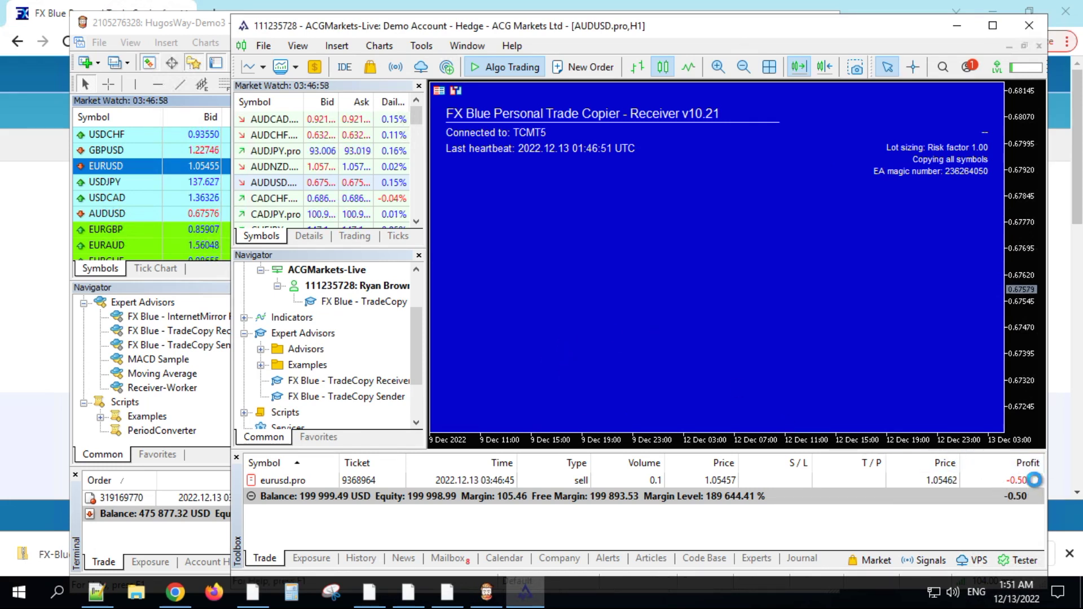
Step: Close the sender's EURUSD sell in MT4, leaving a 475 877.24 USD balance
left_click(177, 537)
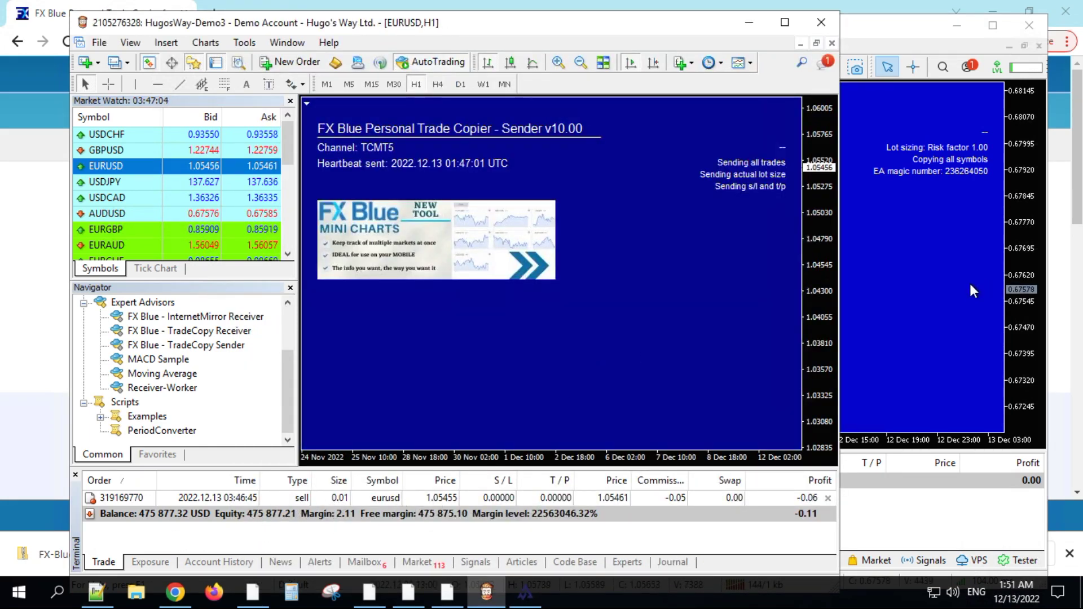
left_click(929, 284)
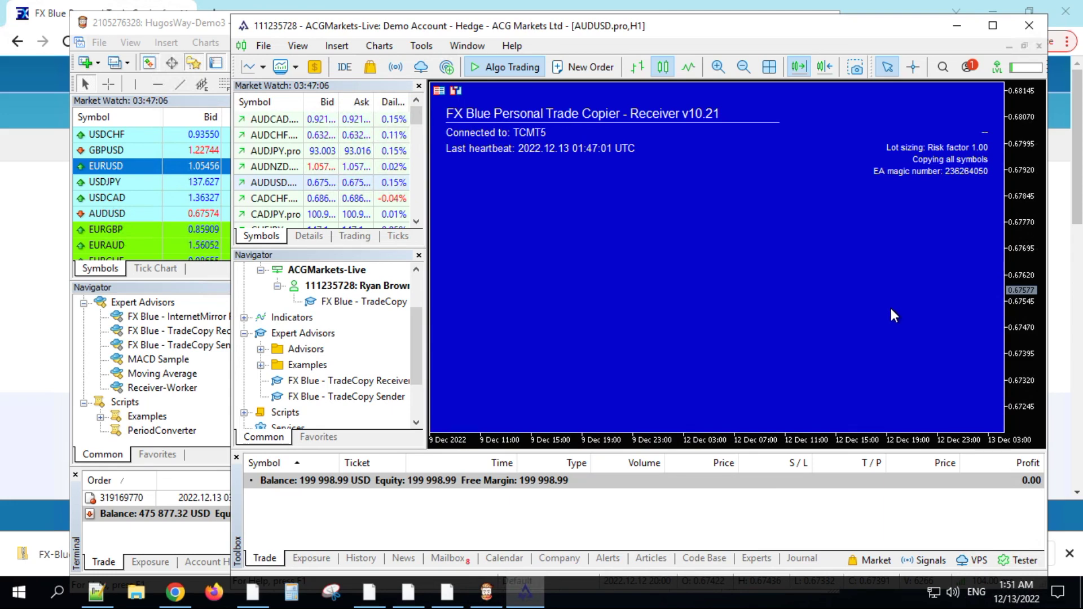
left_click(181, 536)
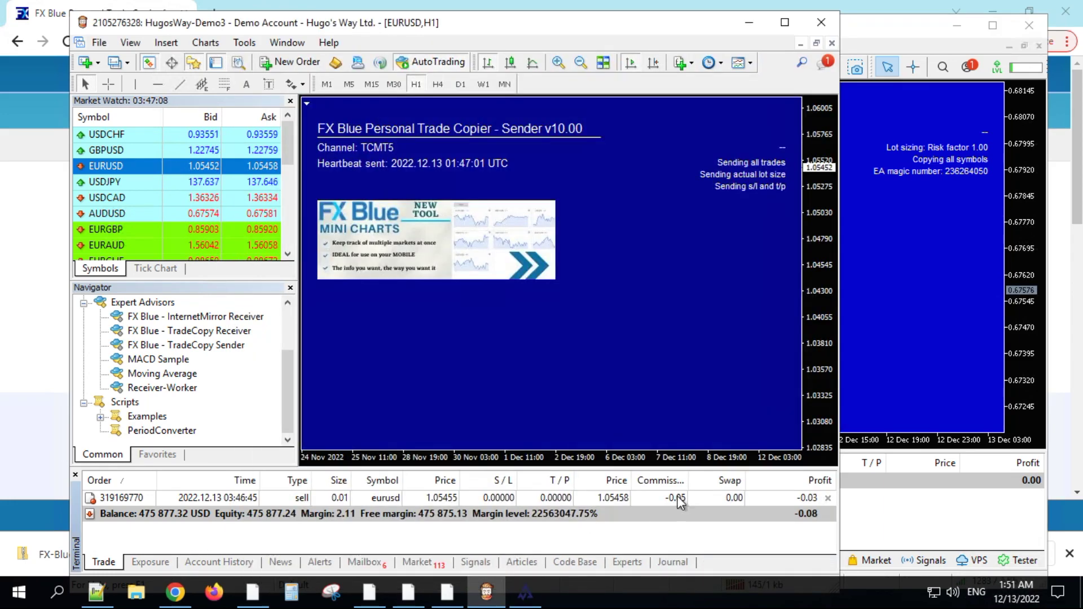
left_click(828, 498)
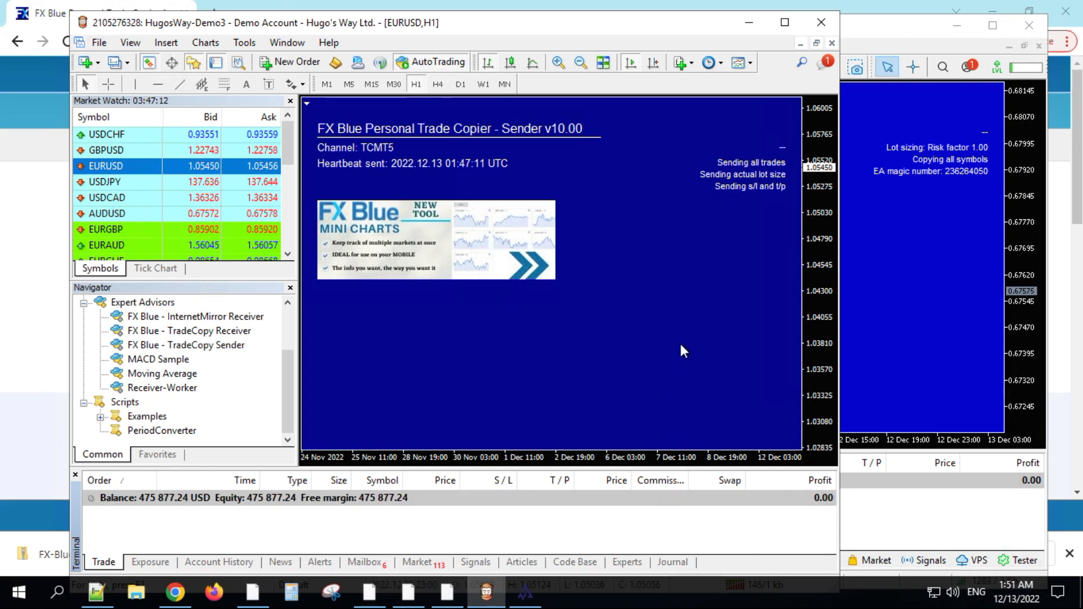
right_click(127, 185)
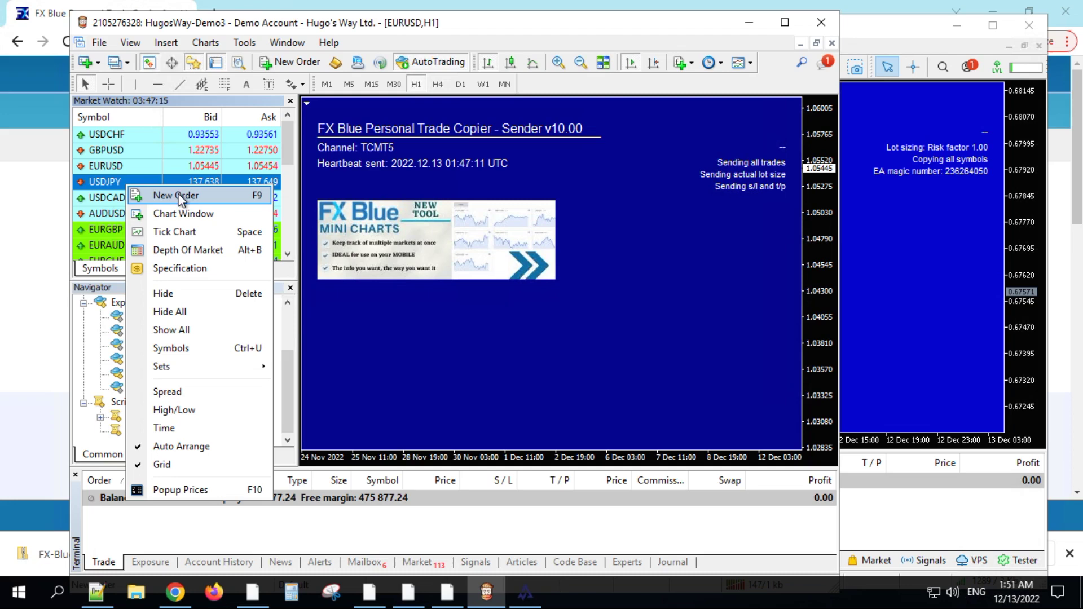
Step: Buy 0.01 USDJPY at market and close it, leaving balance 475 877.13 USD with no open trades
left_click(179, 196)
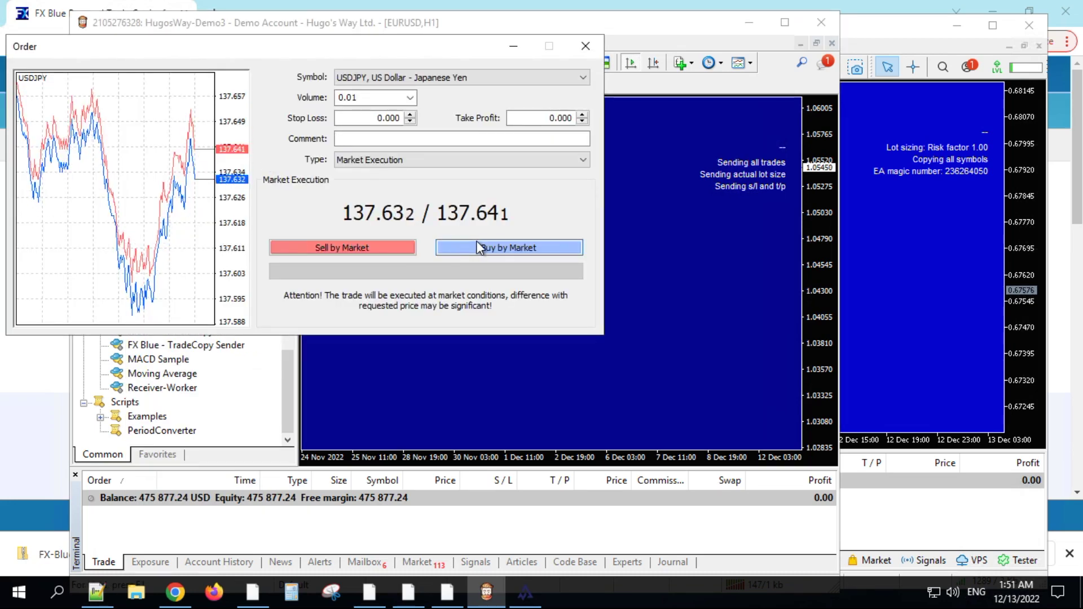
left_click(479, 248)
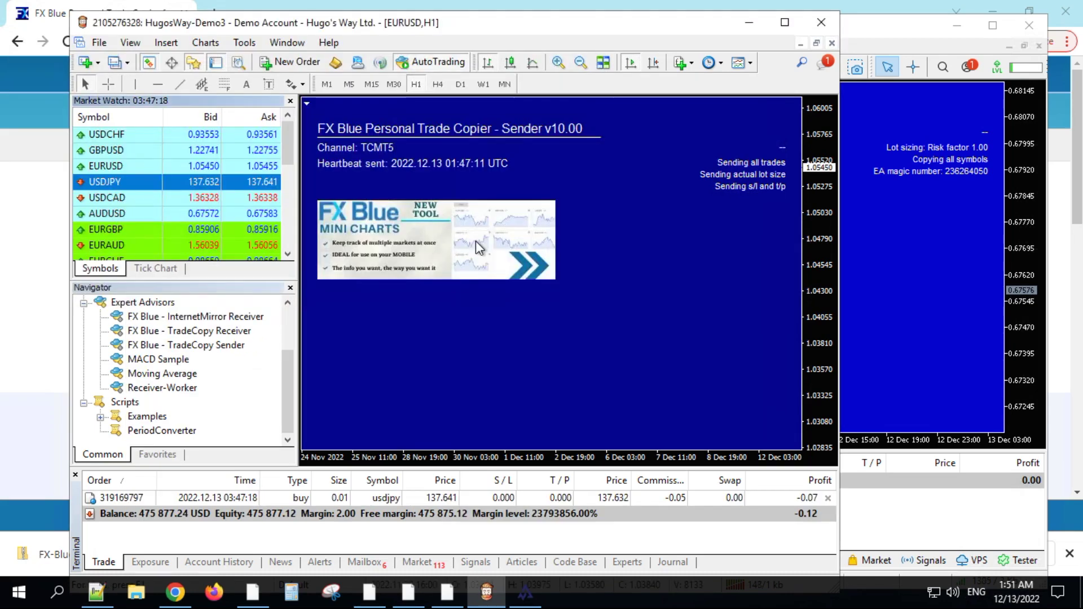
left_click(827, 498)
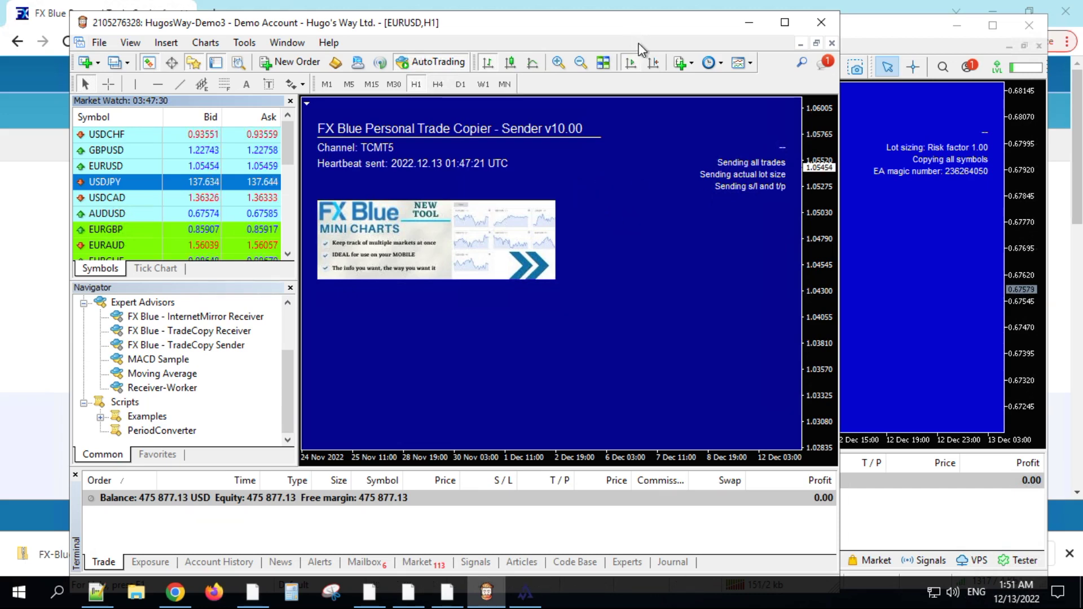
left_click_drag(631, 22, 647, 51)
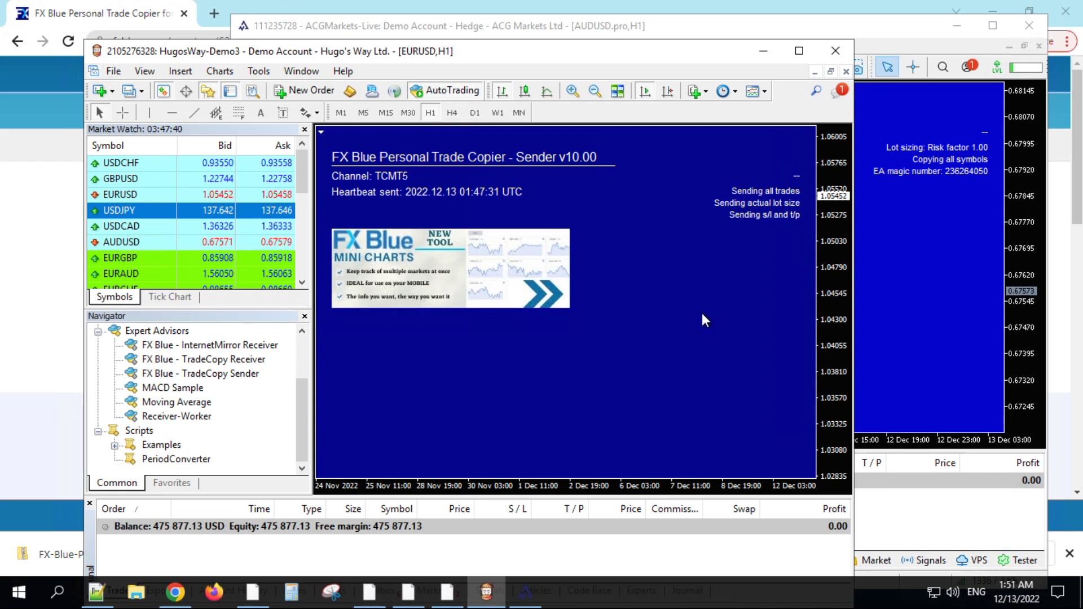
left_click(915, 231)
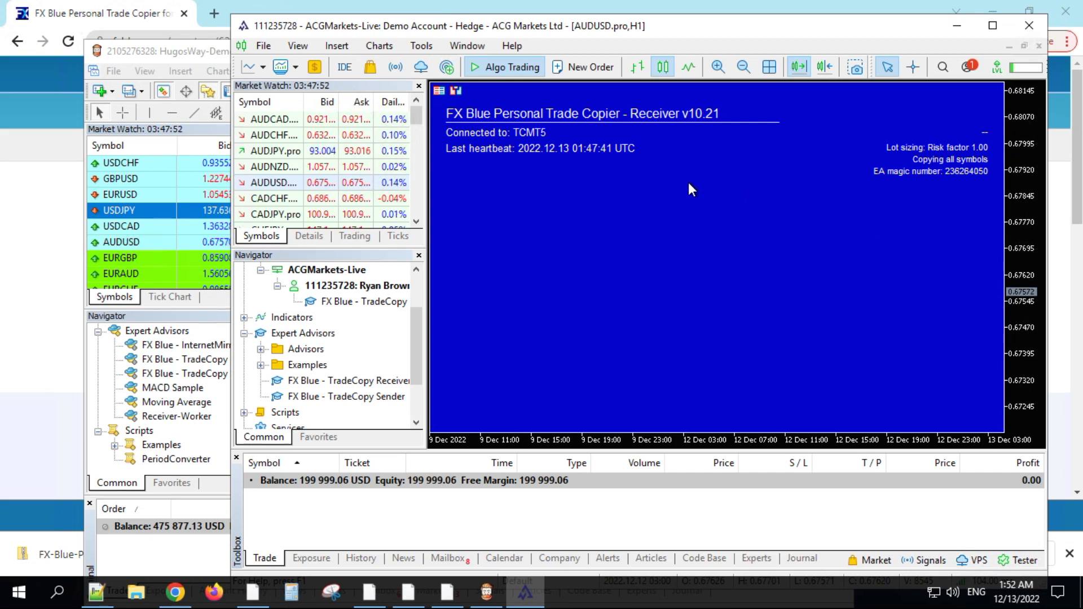
left_click(179, 59)
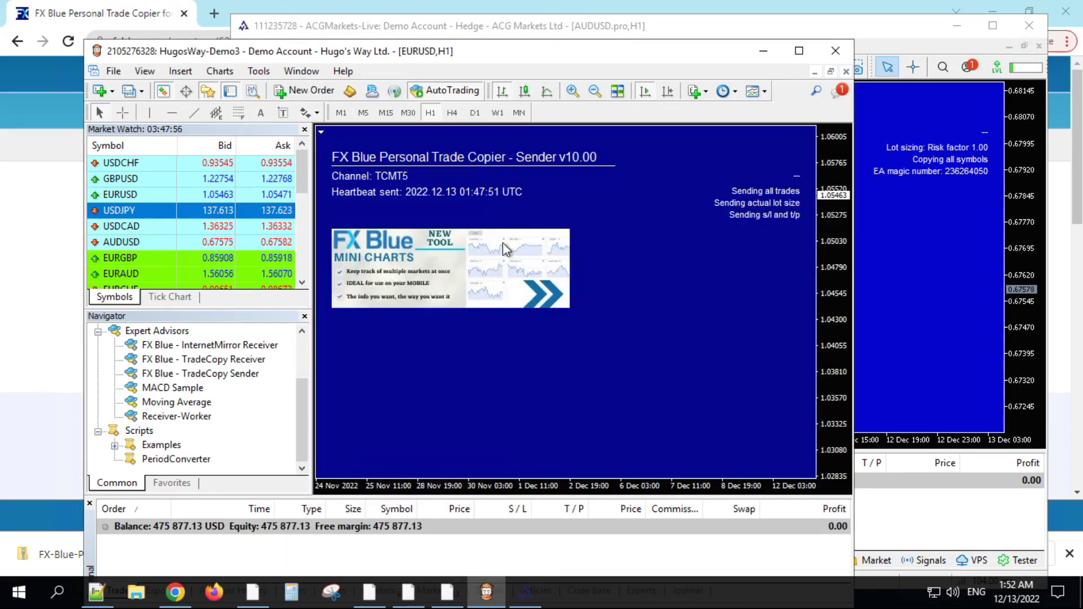